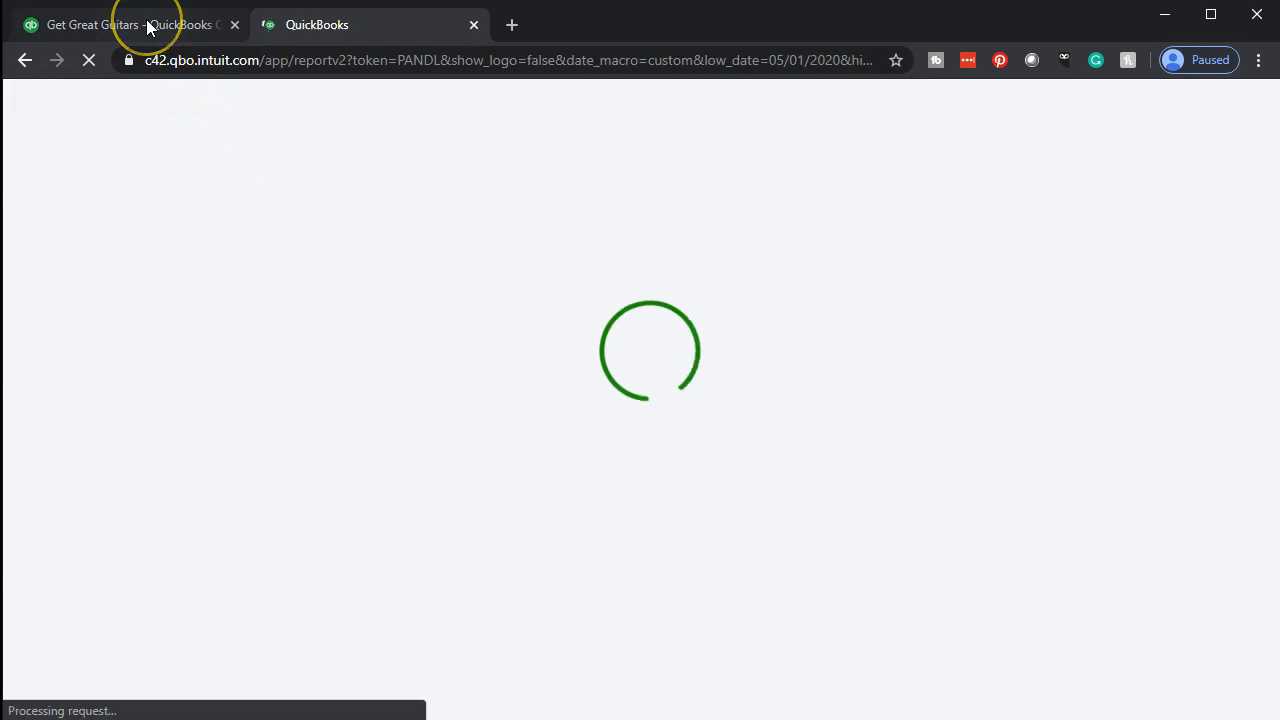
Go to the bank transactions page in the original report's browser tab and duplicate that tab
left_click(147, 25)
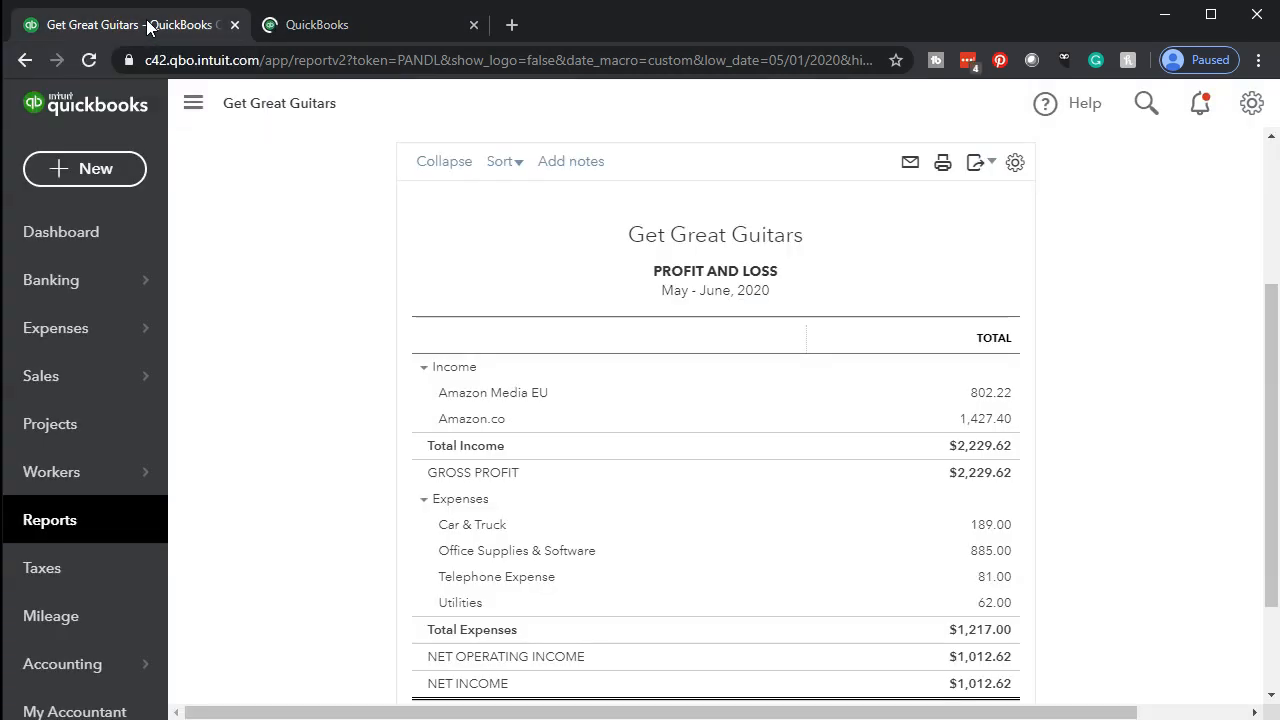
left_click(55, 288)
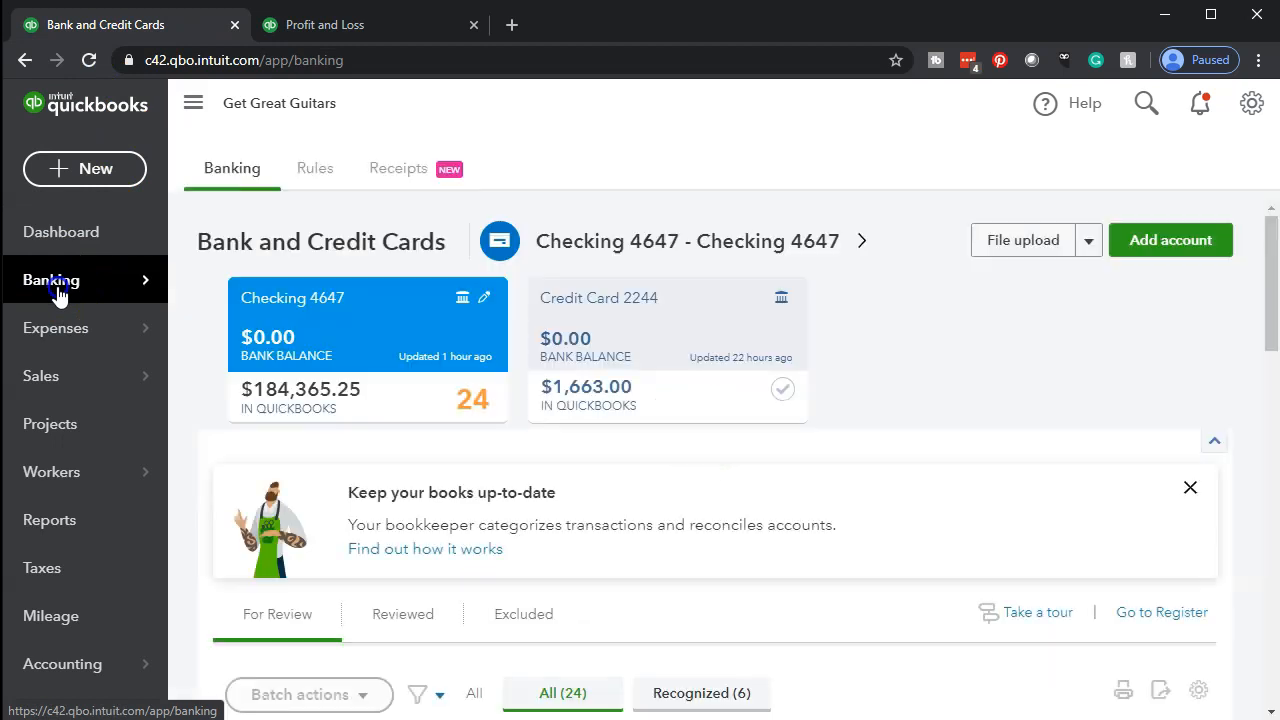
left_click(198, 244)
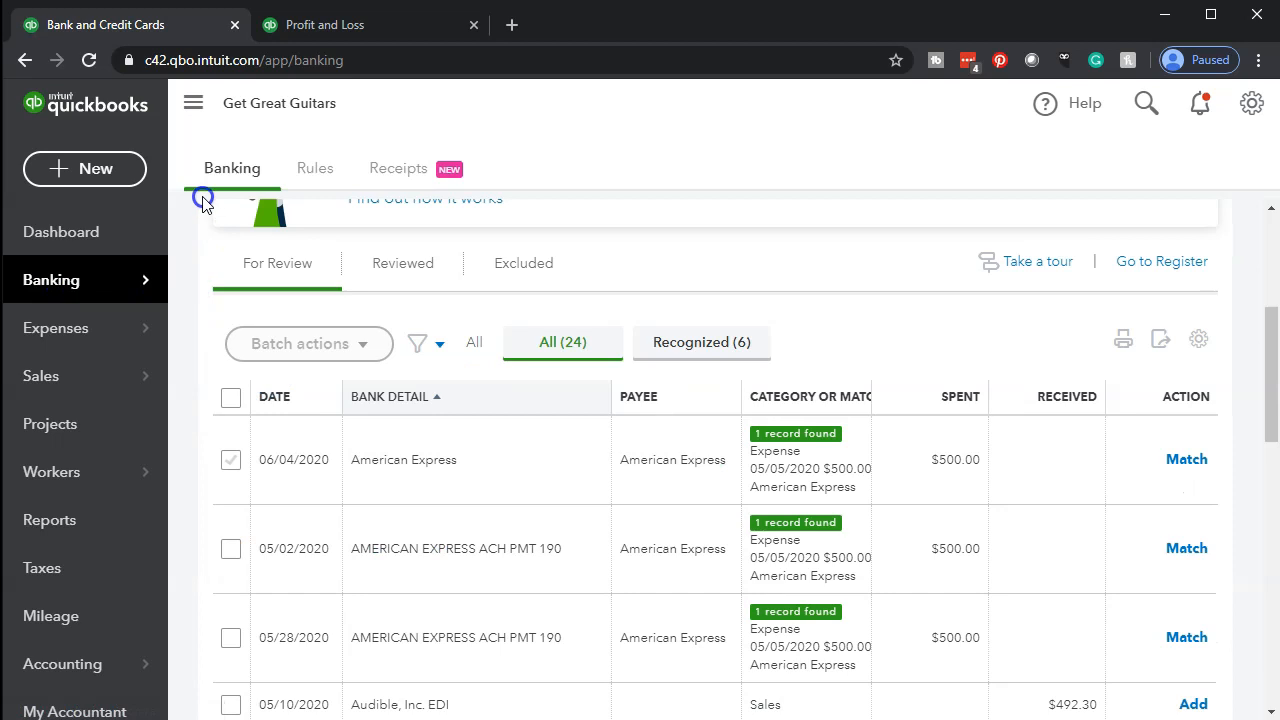
left_click(188, 26)
right_click(188, 27)
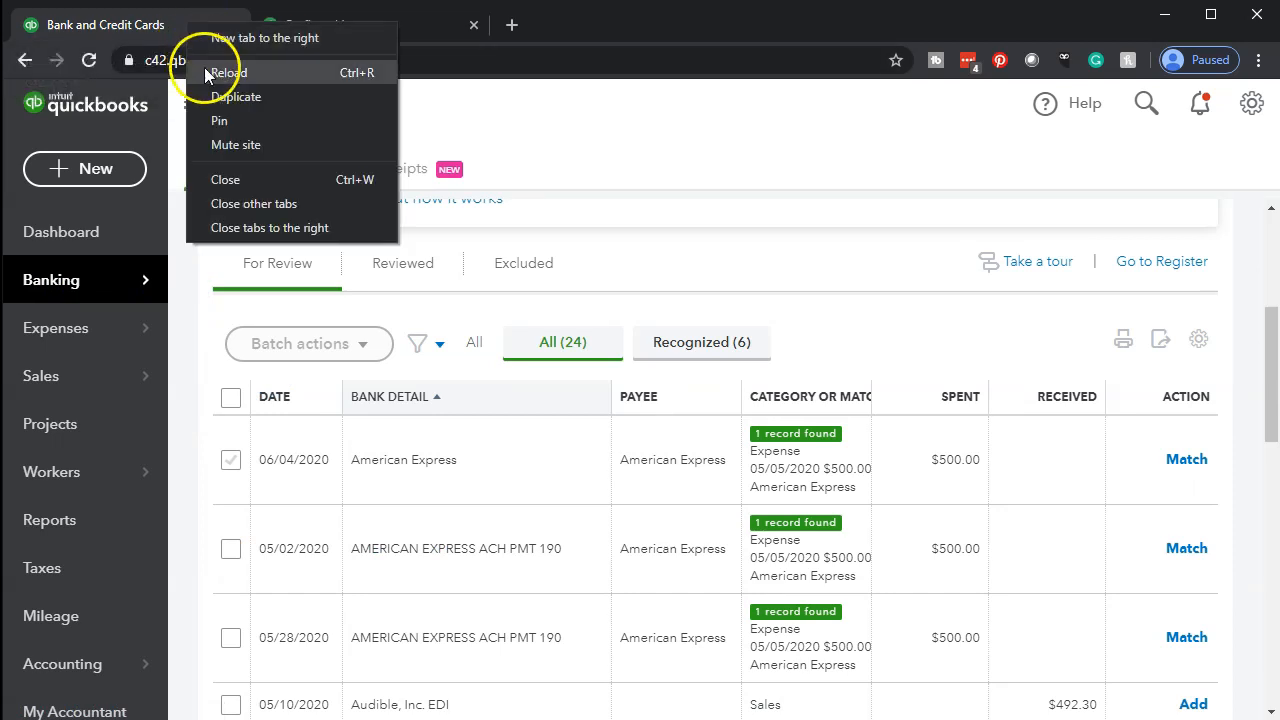
left_click(215, 97)
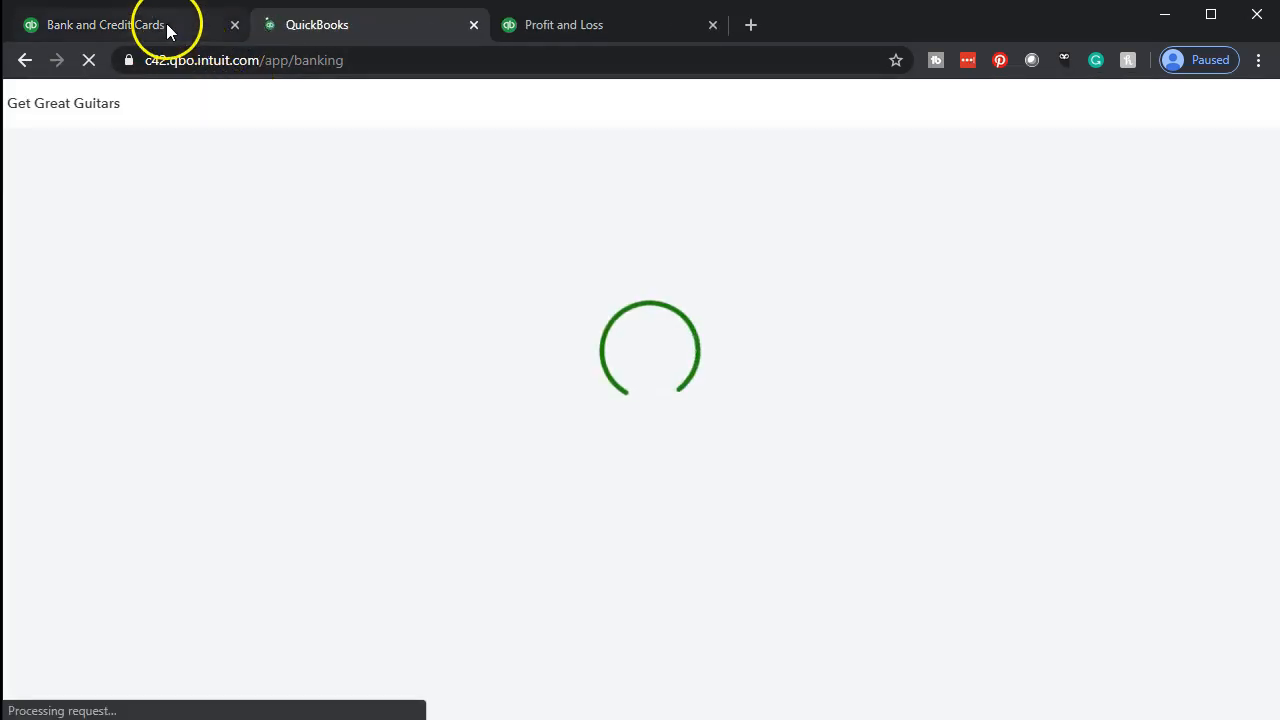
Back in the first banking tab, collapse the navigation and examine the checking account's For Review transactions, including the Primerica entries
left_click(166, 30)
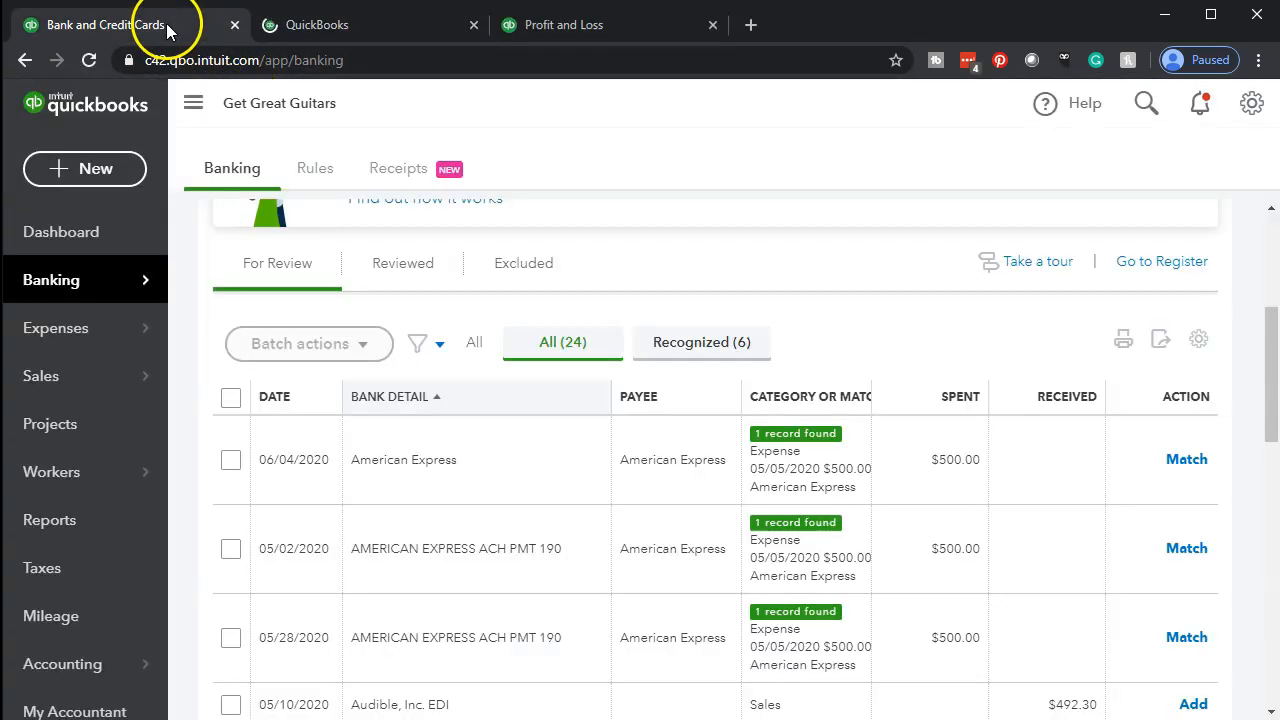
left_click(195, 111)
scroll(177, 409, "down", 1)
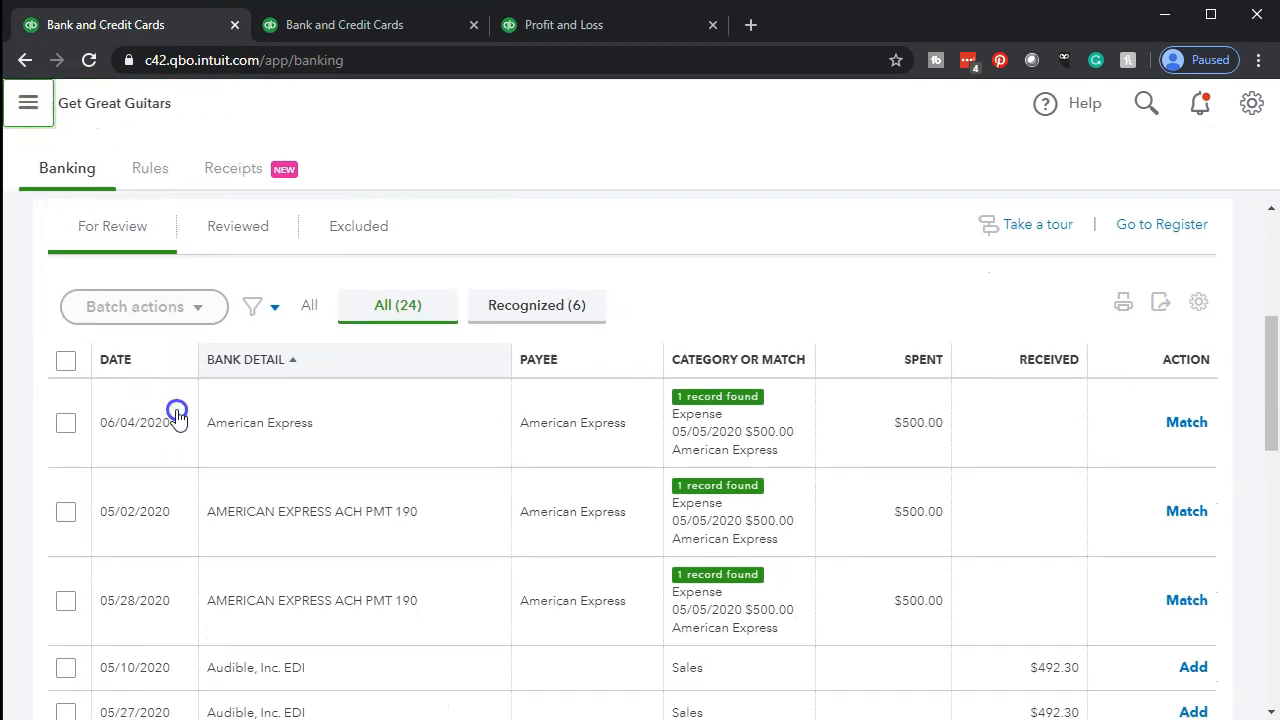
scroll(177, 415, "down", 5)
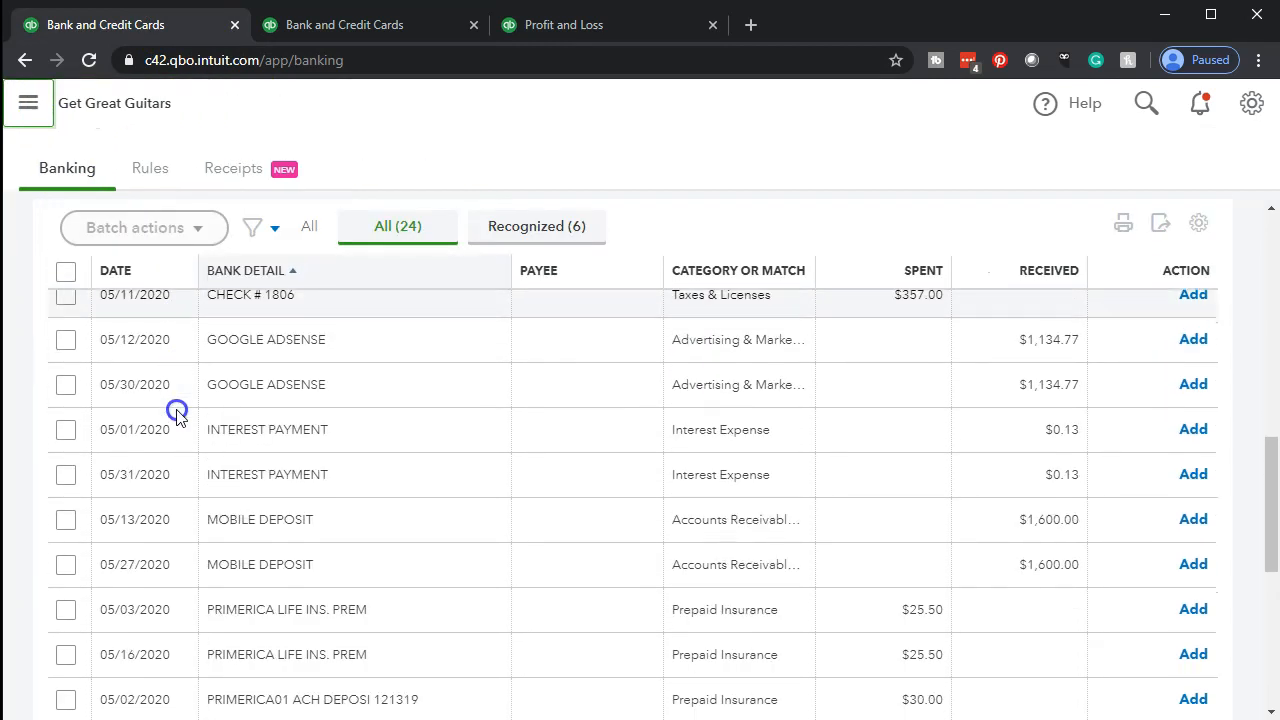
scroll(177, 415, "down", 1)
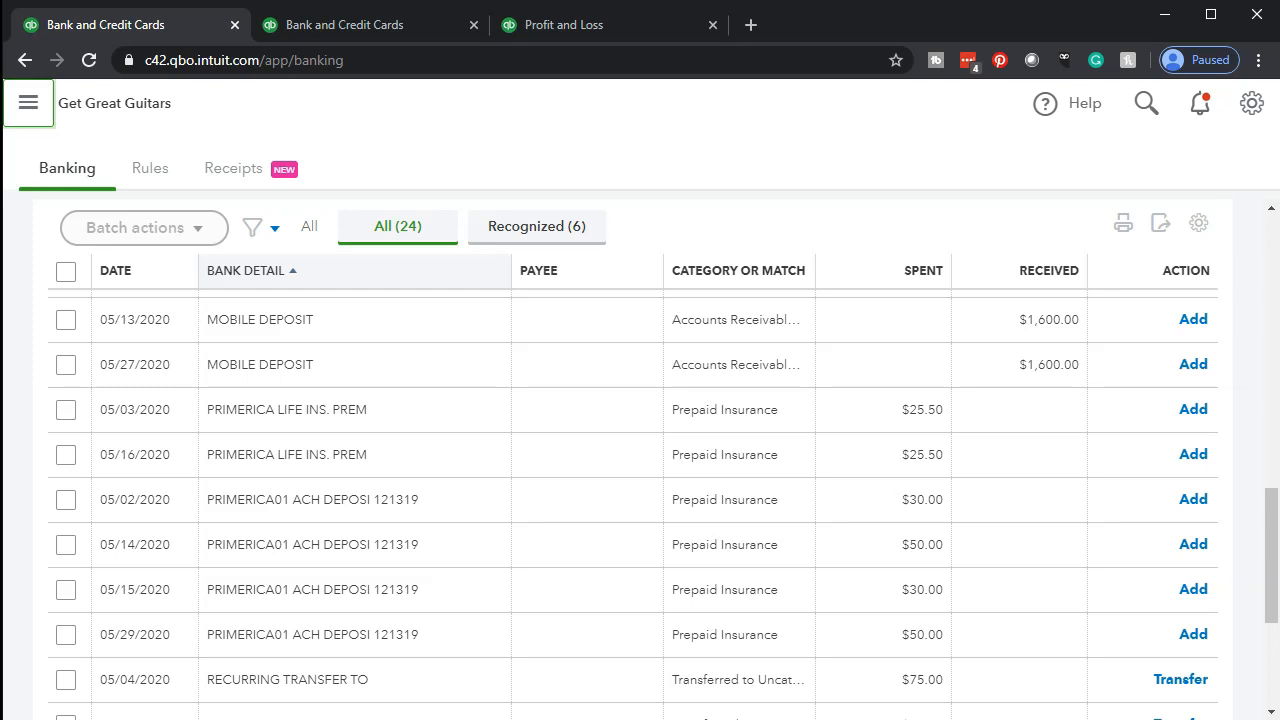
left_click(1199, 228)
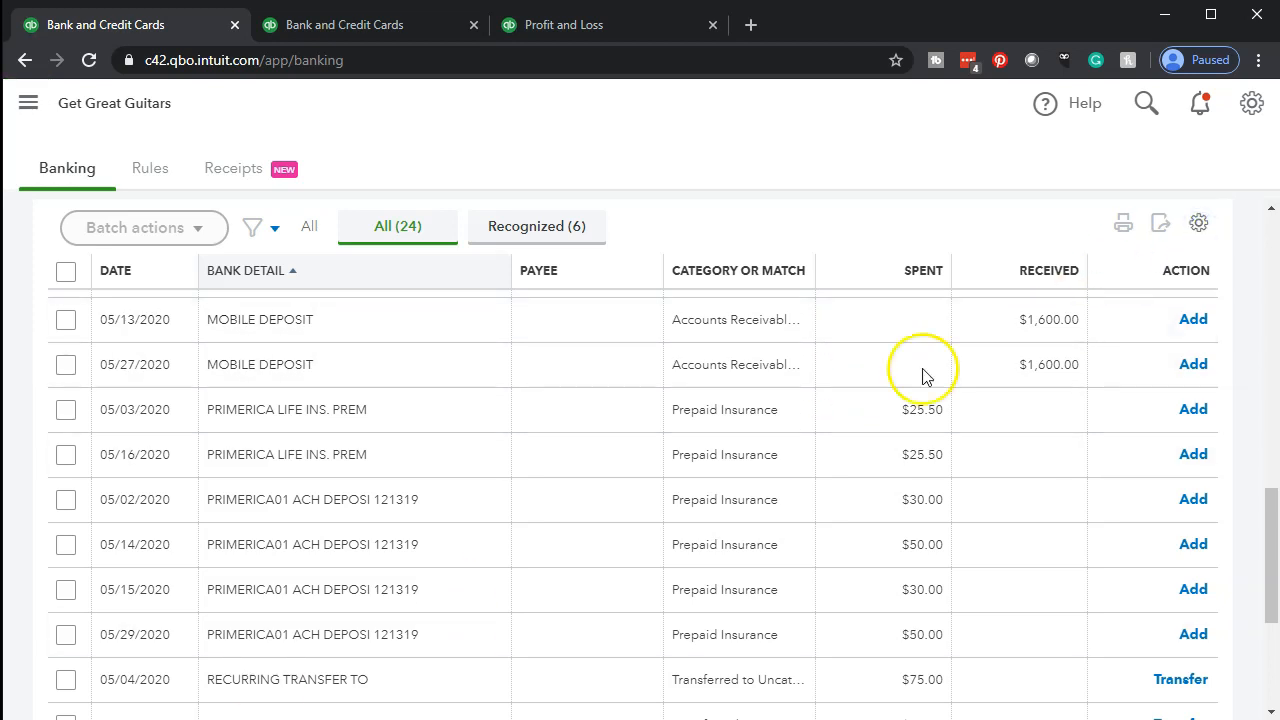
left_click(889, 195)
scroll(510, 517, "down", 3)
scroll(510, 517, "down", 3)
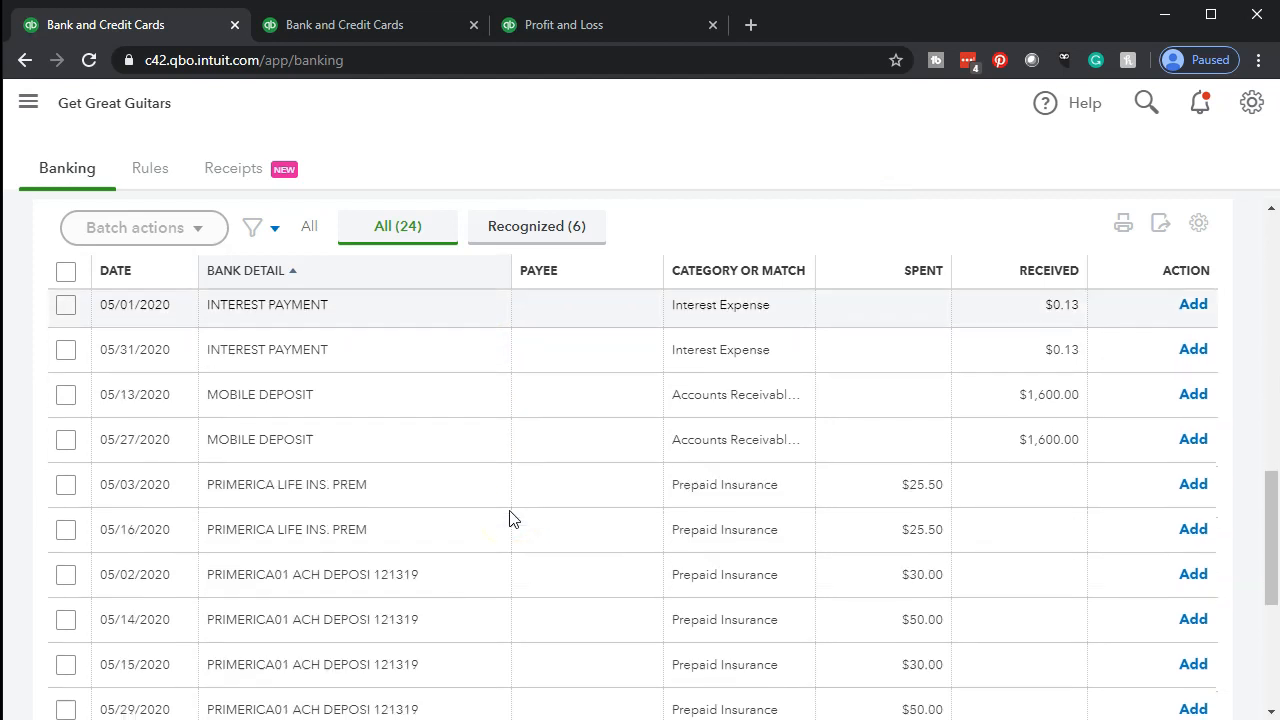
scroll(509, 517, "down", 2)
left_click(500, 537)
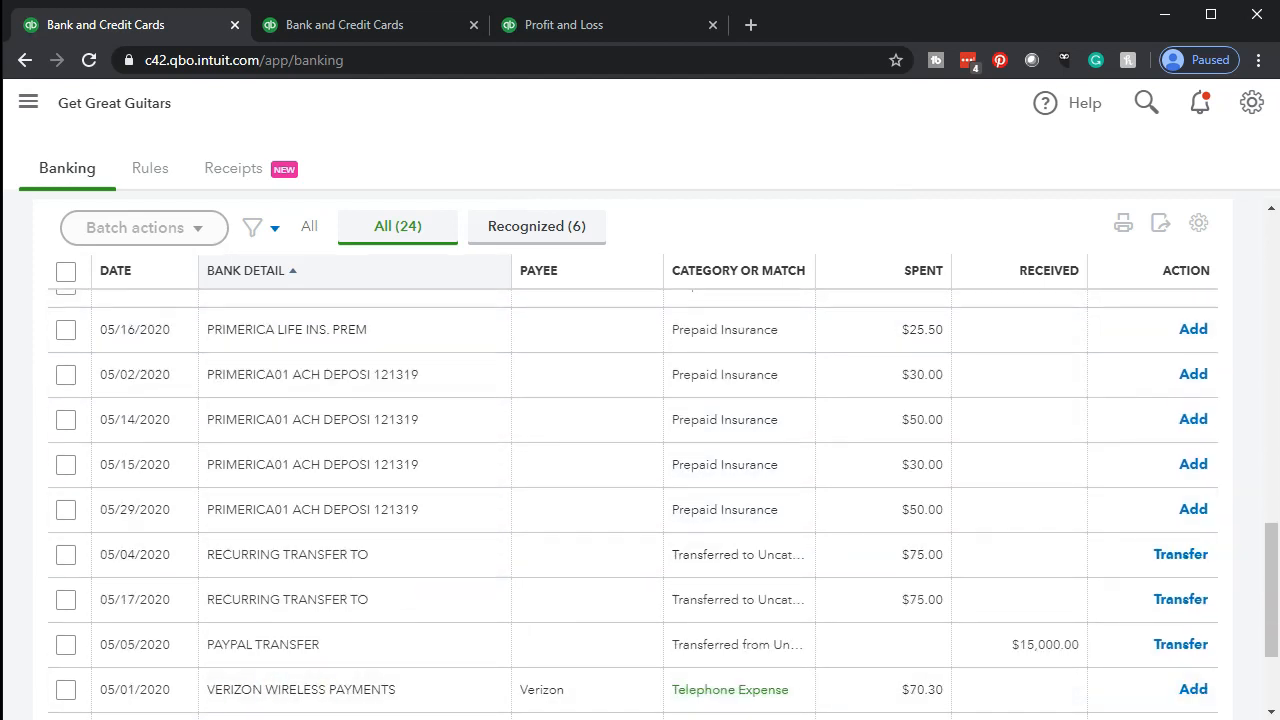
In the duplicated banking tab, start a new bank rule named Primerica Life
left_click(336, 30)
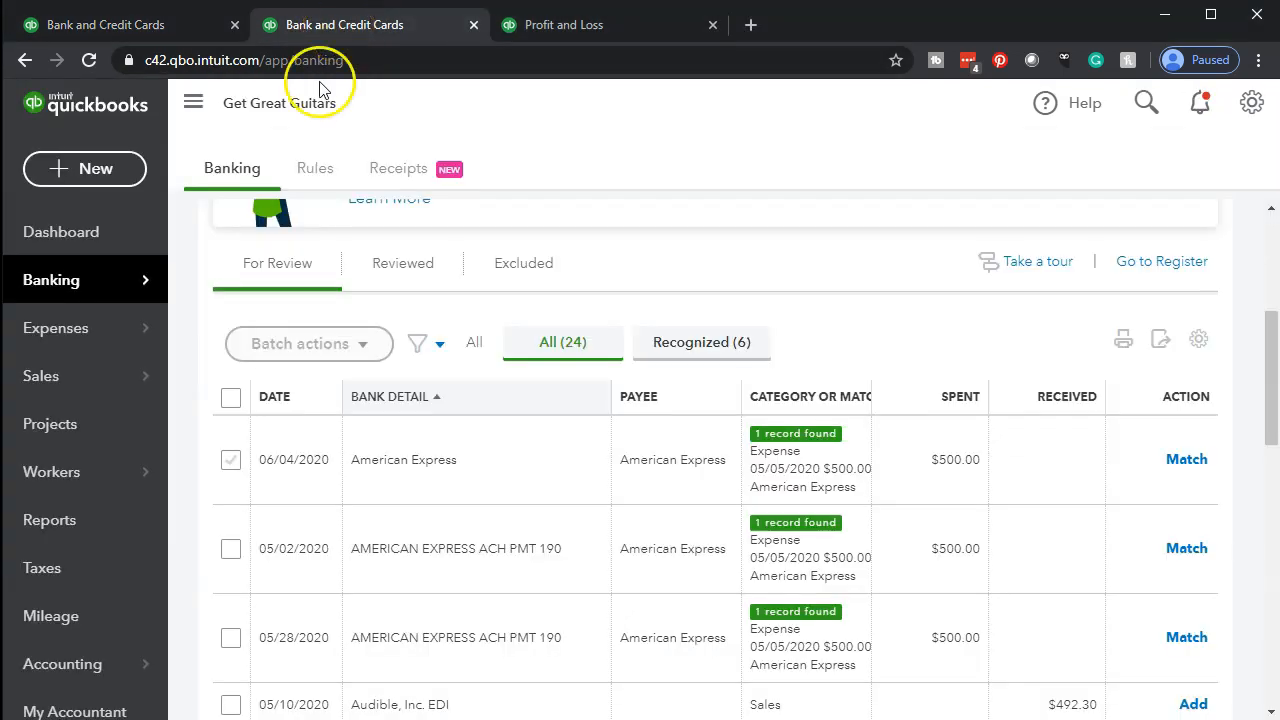
left_click(306, 177)
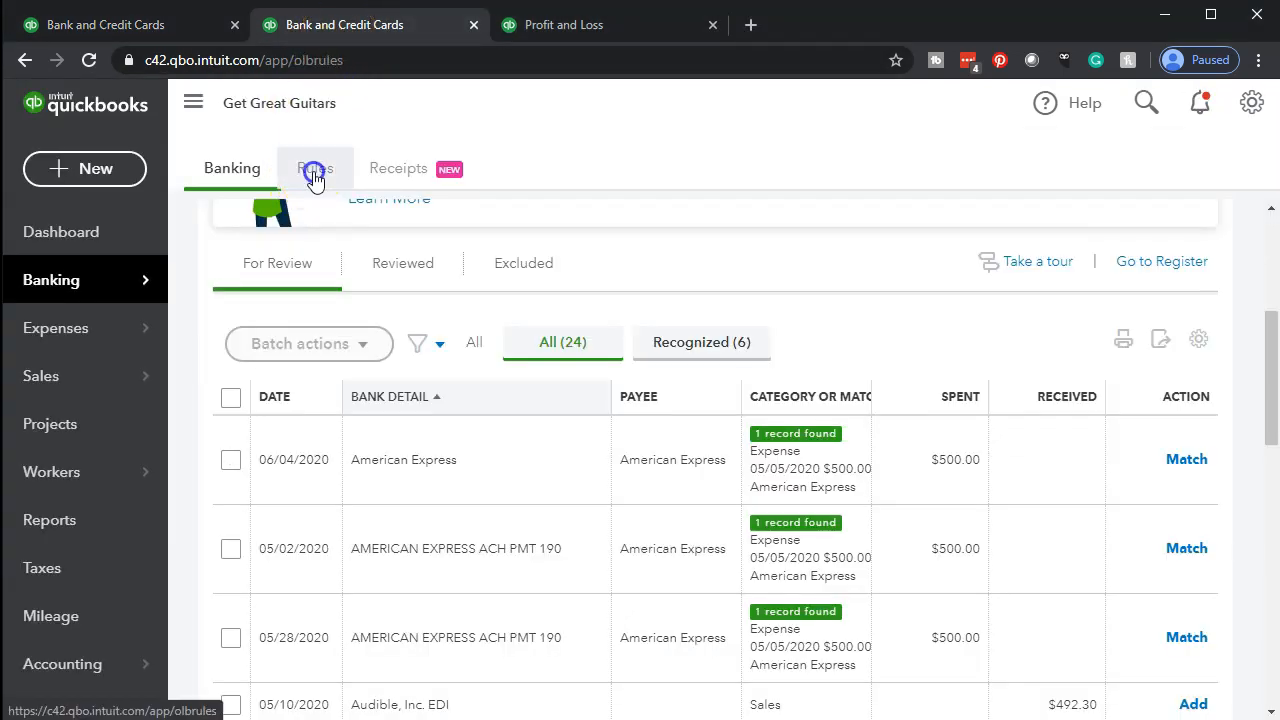
left_click(193, 103)
left_click(1150, 242)
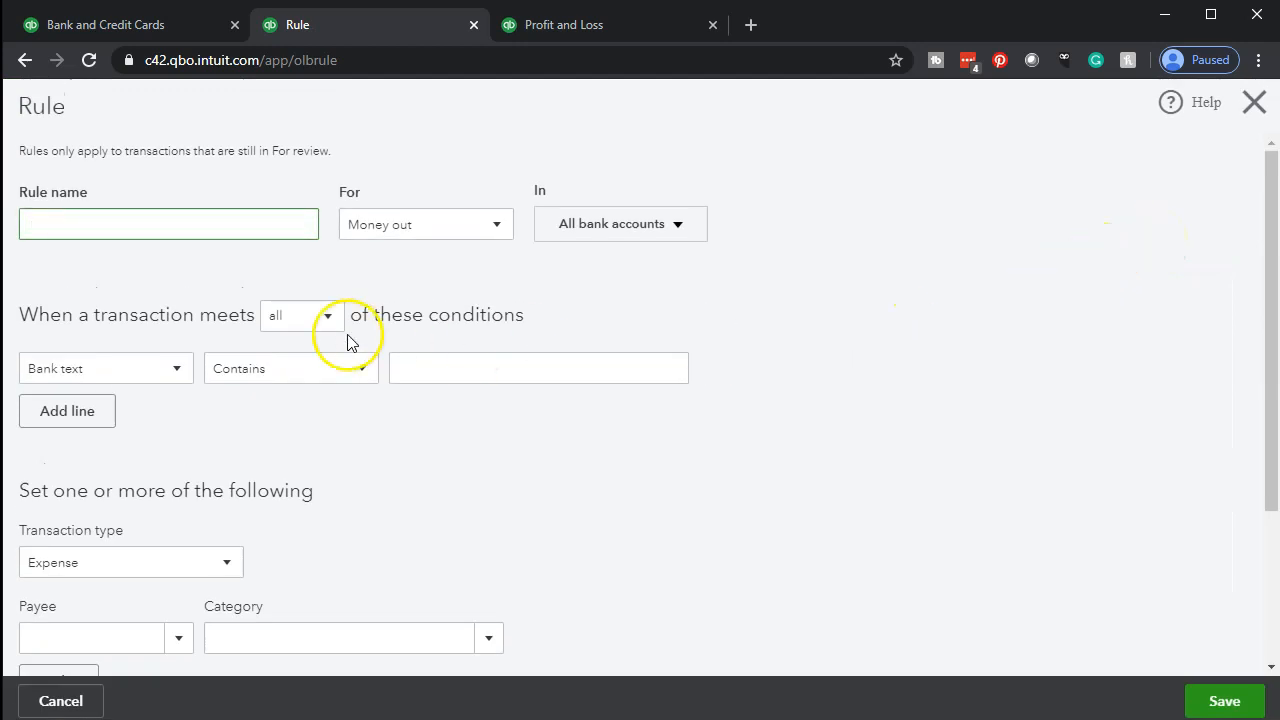
type("Primeric")
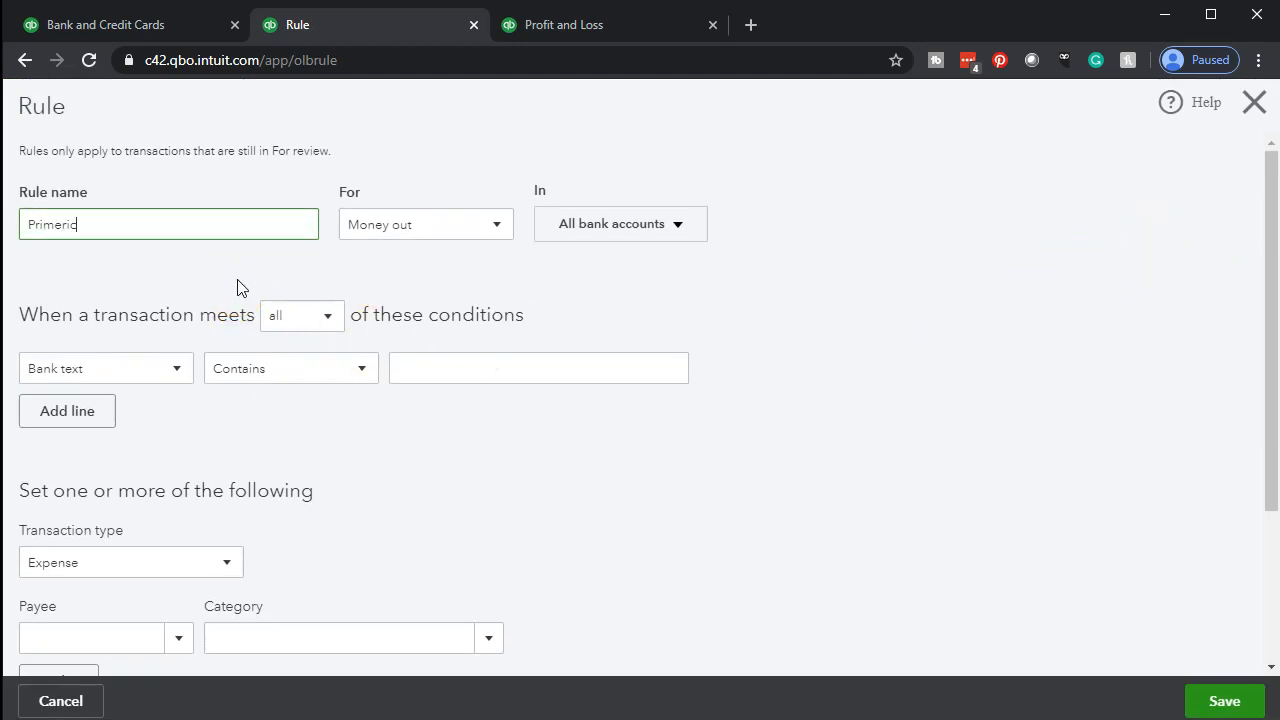
type("a Life")
key("Tab")
key("Tab")
key("Tab")
key("Tab")
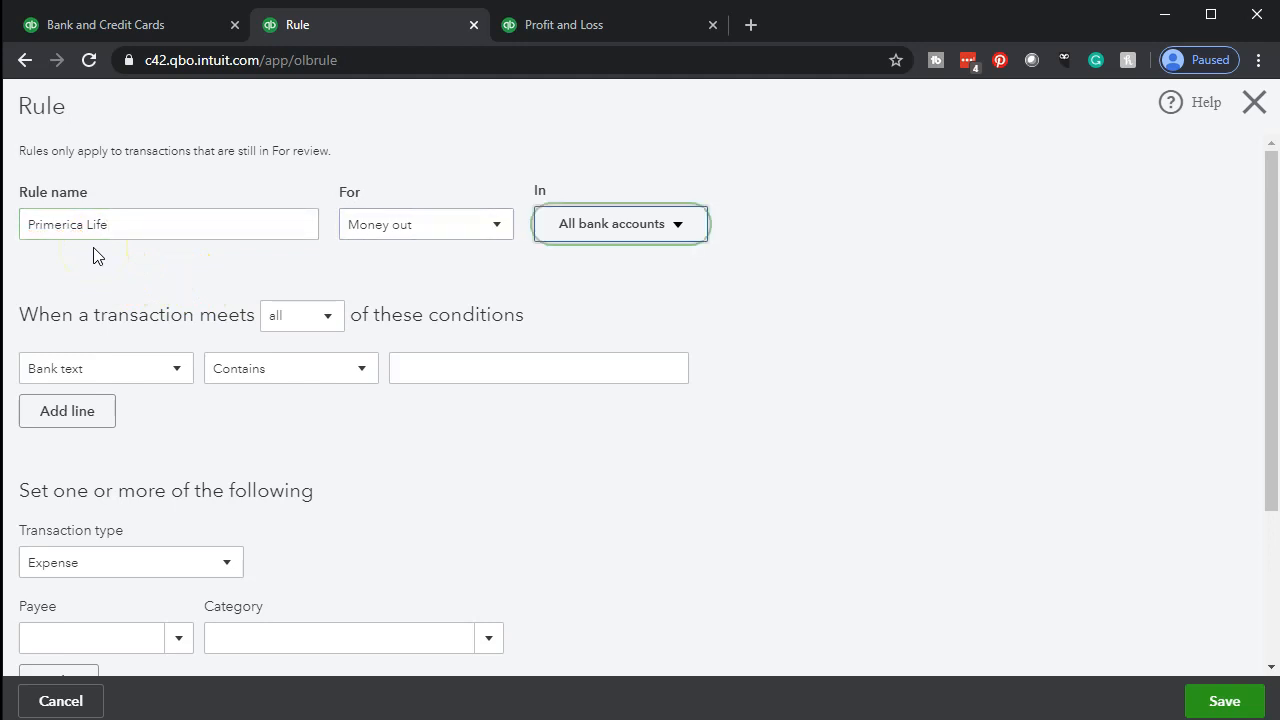
Set the rule's condition to bank text that contains Primerica Life, copying the text from the rule name
scroll(860, 354, "down", 1)
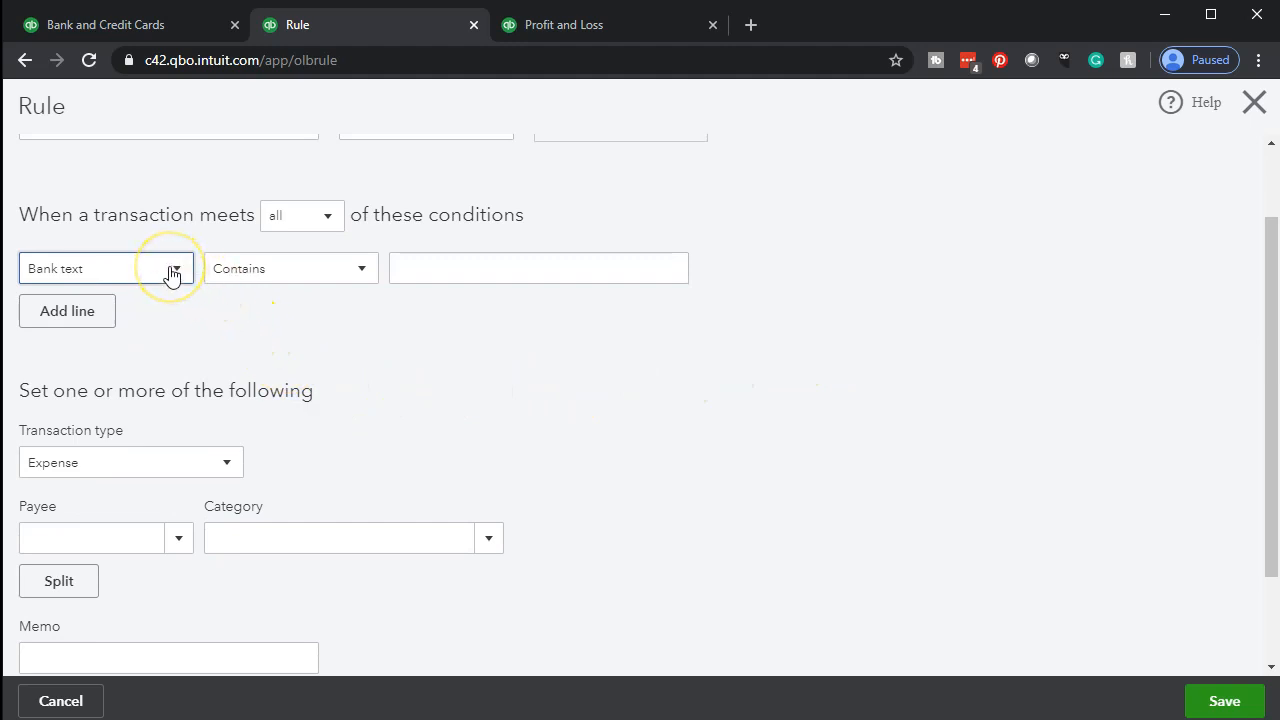
left_click(462, 272)
scroll(243, 233, "up", 1)
left_click(71, 224)
key("ctrl+a")
key("ctrl+c")
left_click(458, 380)
key("ctrl+v")
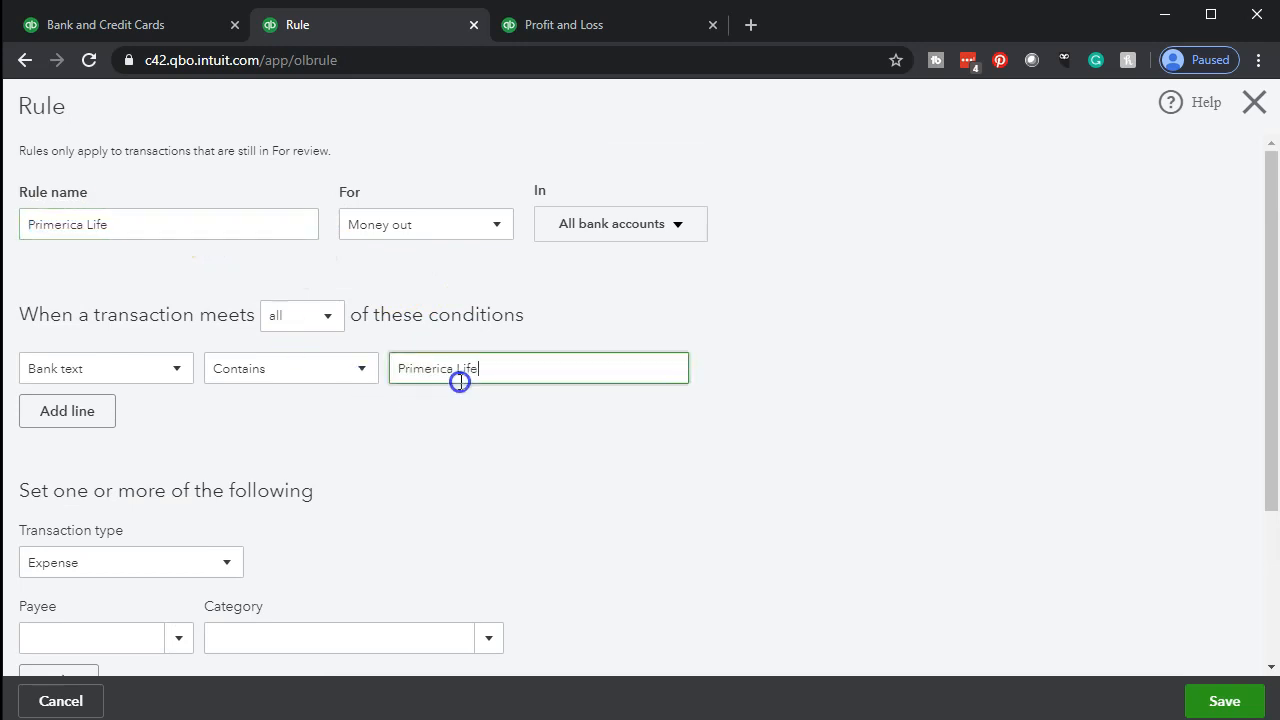
Enter Primerica as the rule's payee and save it as a new vendor
scroll(560, 466, "down", 2)
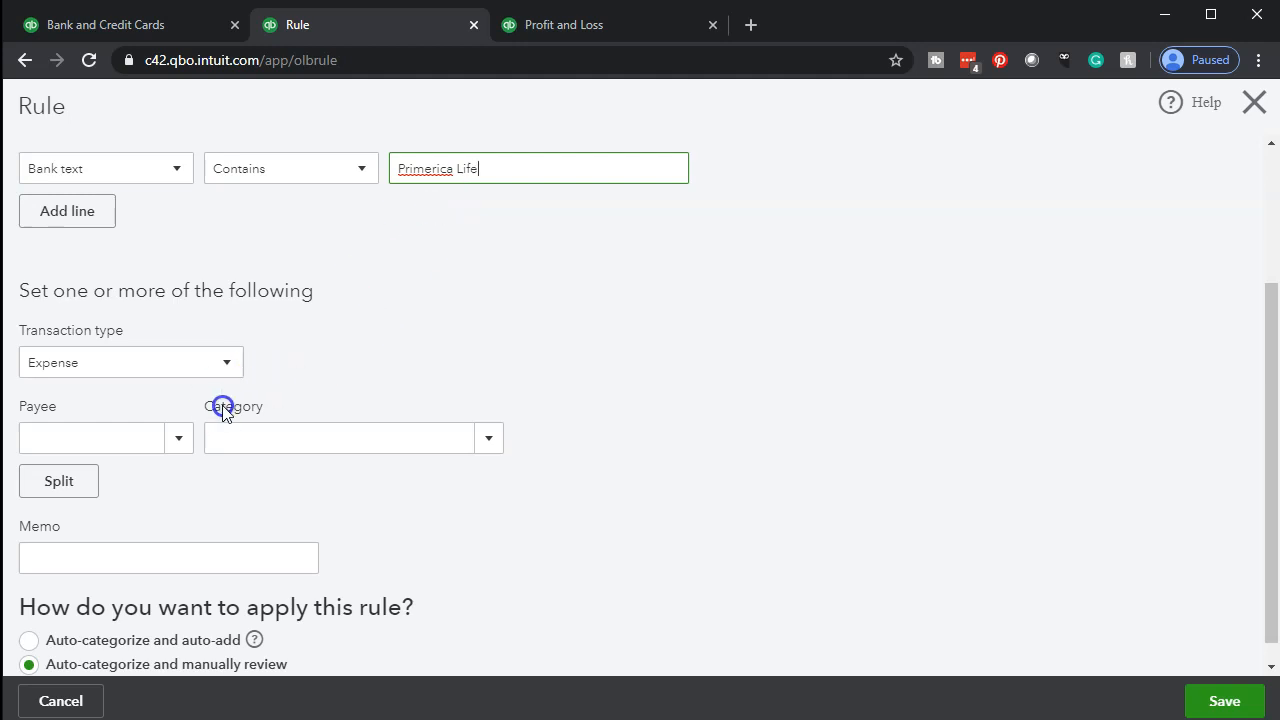
scroll(206, 410, "down", 1)
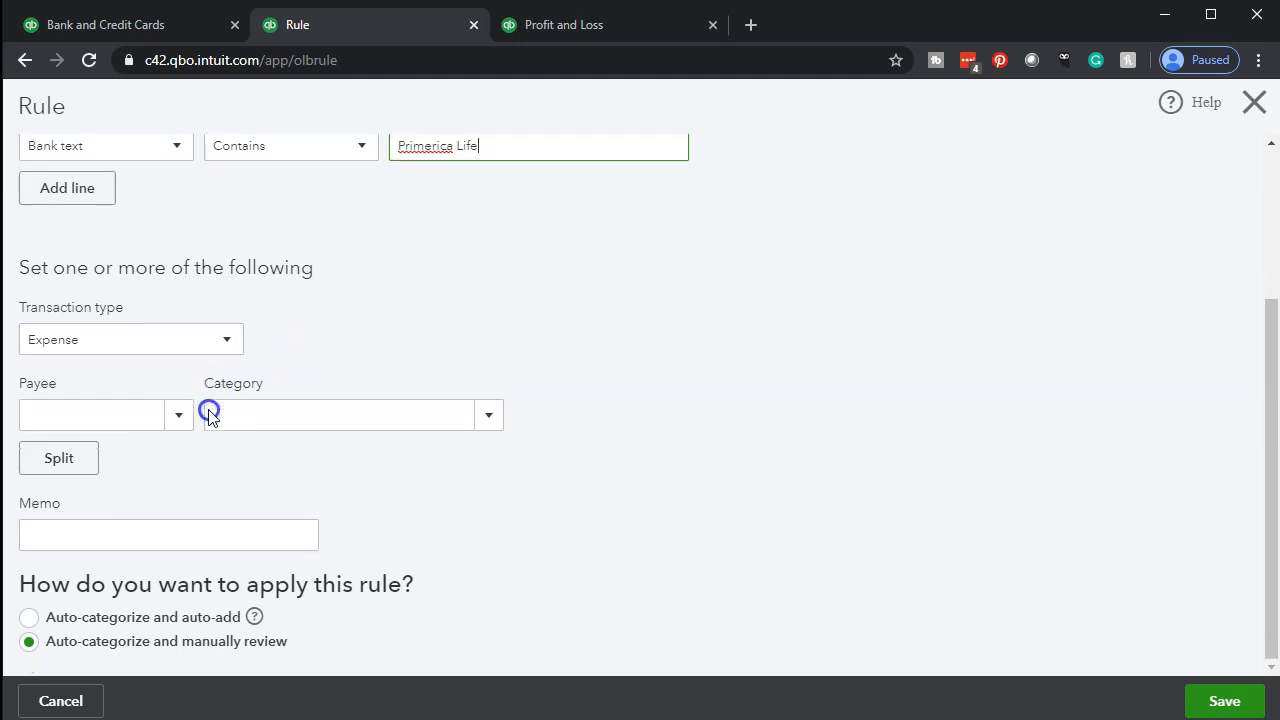
left_click(131, 411)
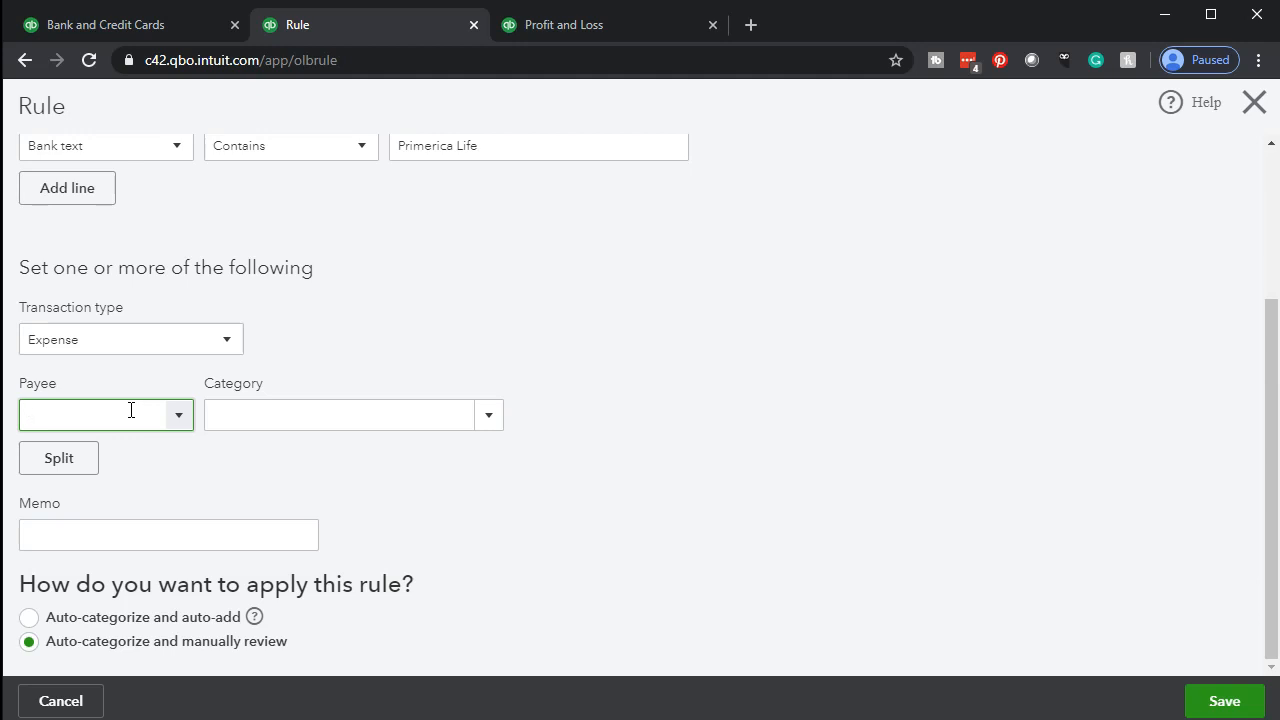
key("ctrl+v")
key("BackSpace")
key("BackSpace")
key("BackSpace")
key("BackSpace")
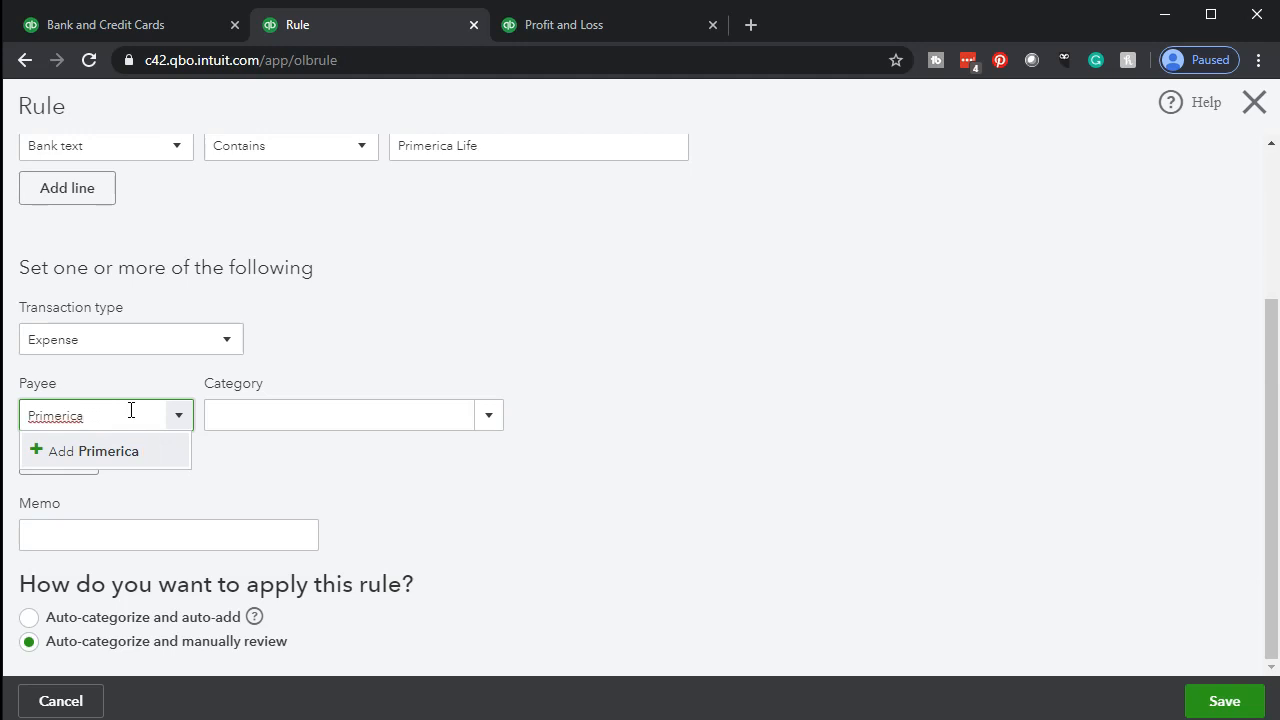
key("Tab")
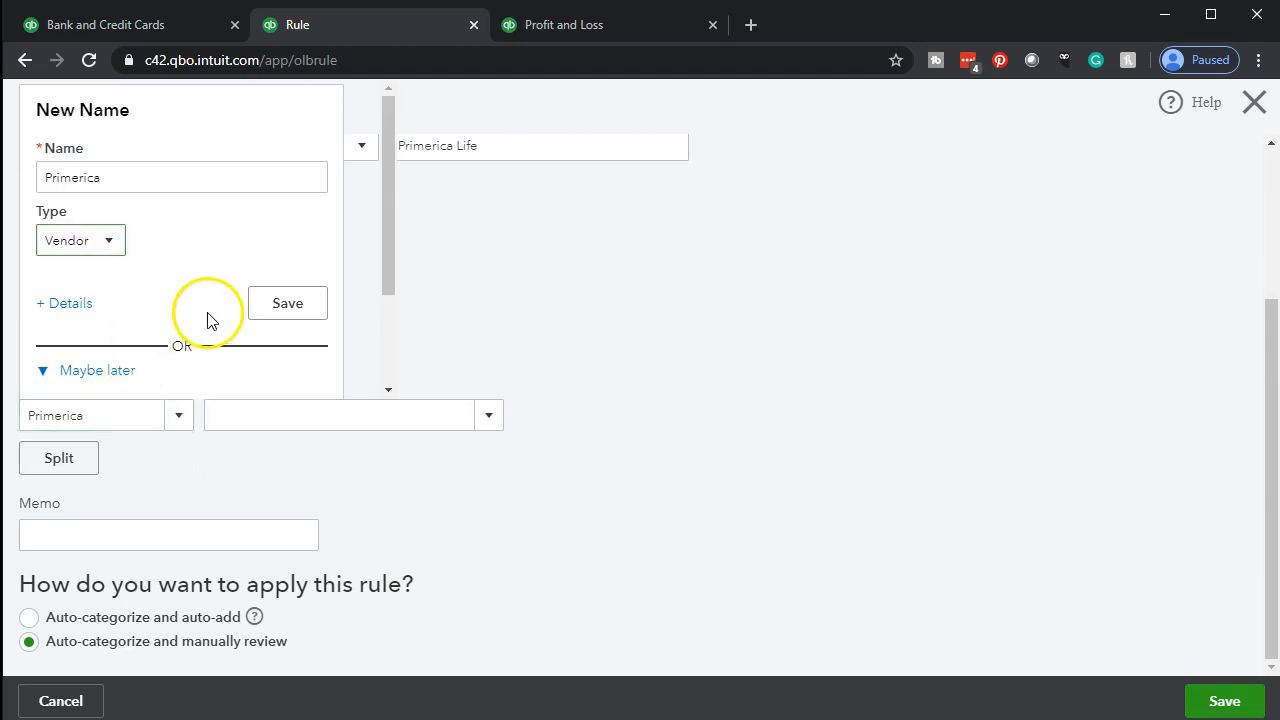
left_click(288, 304)
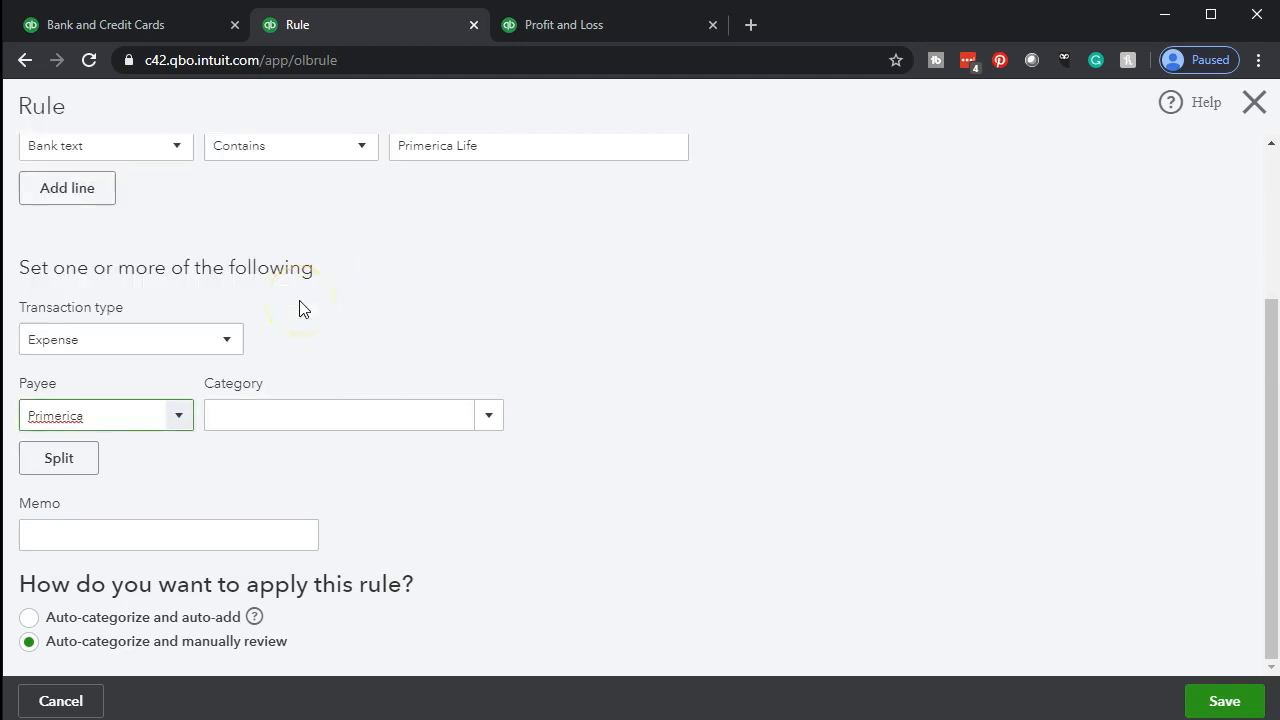
Enter Employee Benefits Life Insurance as the rule's category and start adding it as a new account
left_click(272, 421)
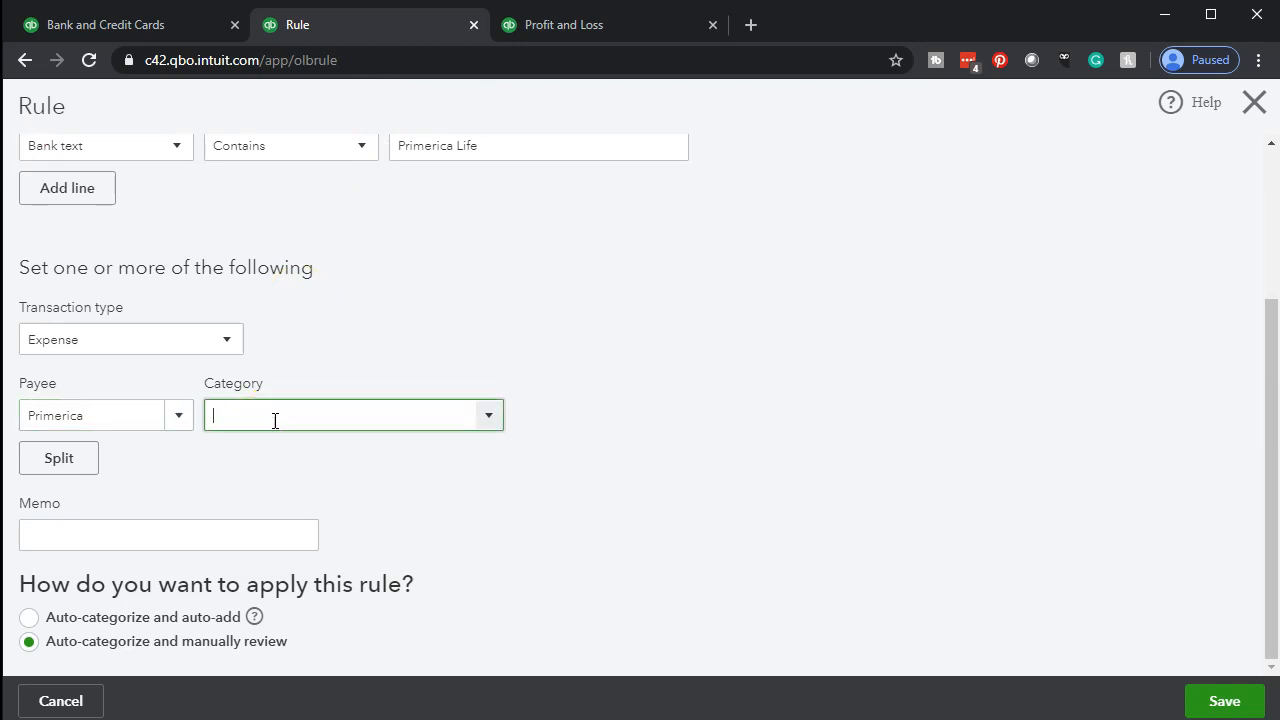
type("E")
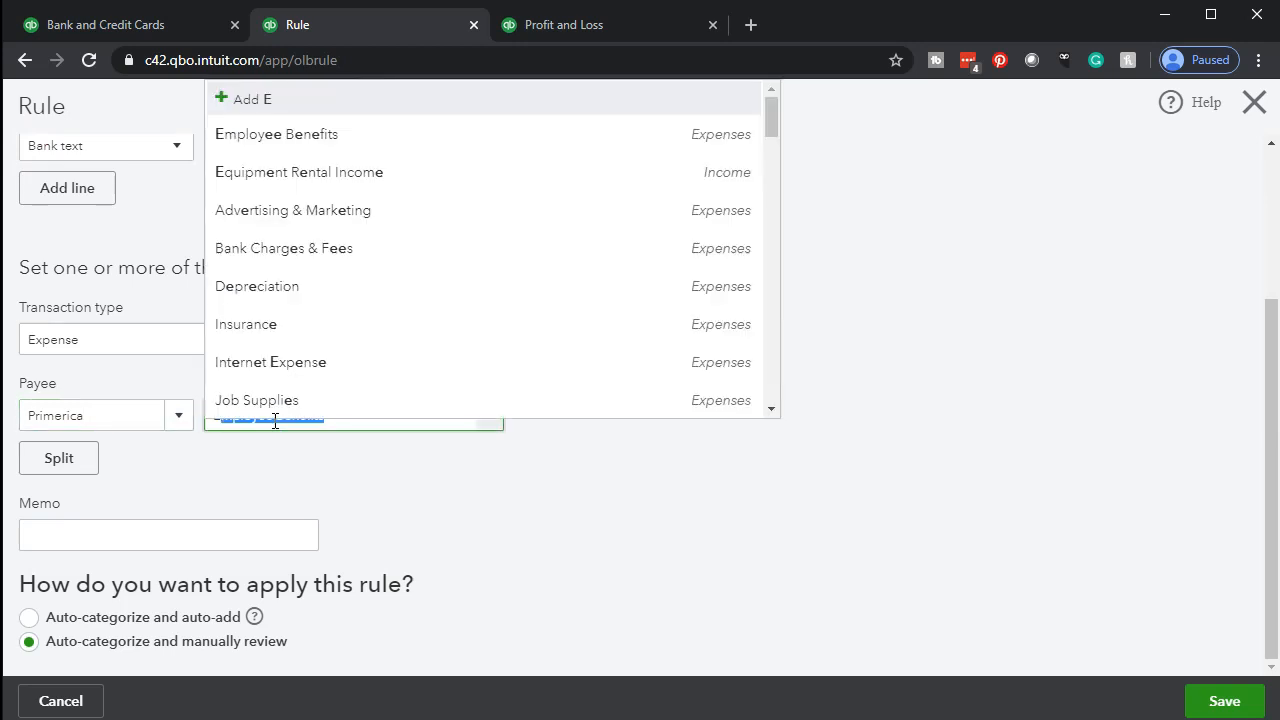
type("mplo")
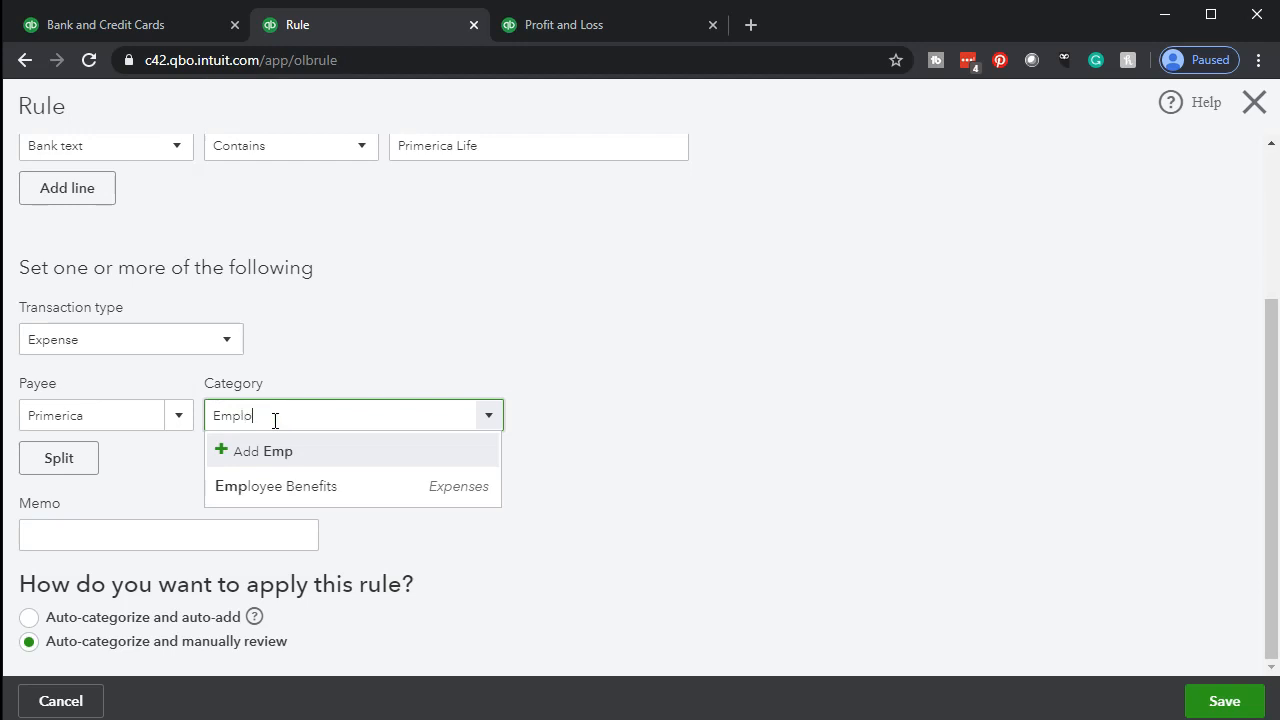
left_click(351, 415)
type("L")
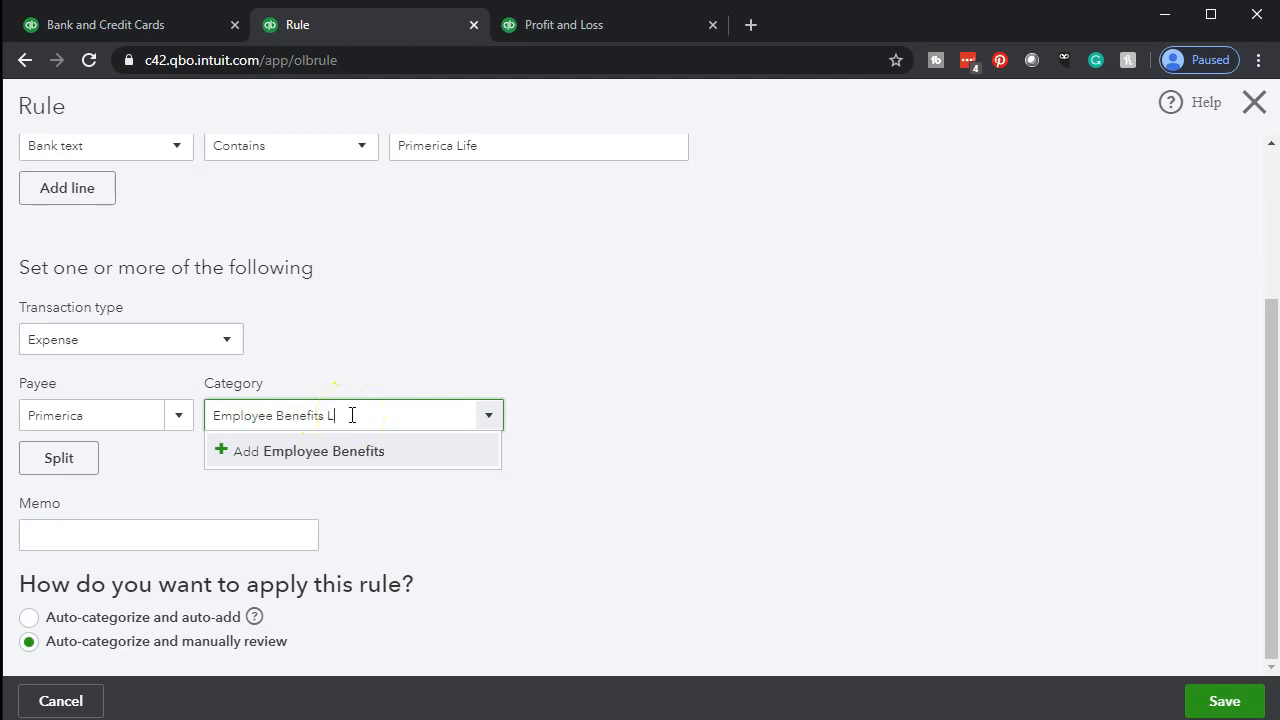
type("ife Insurance")
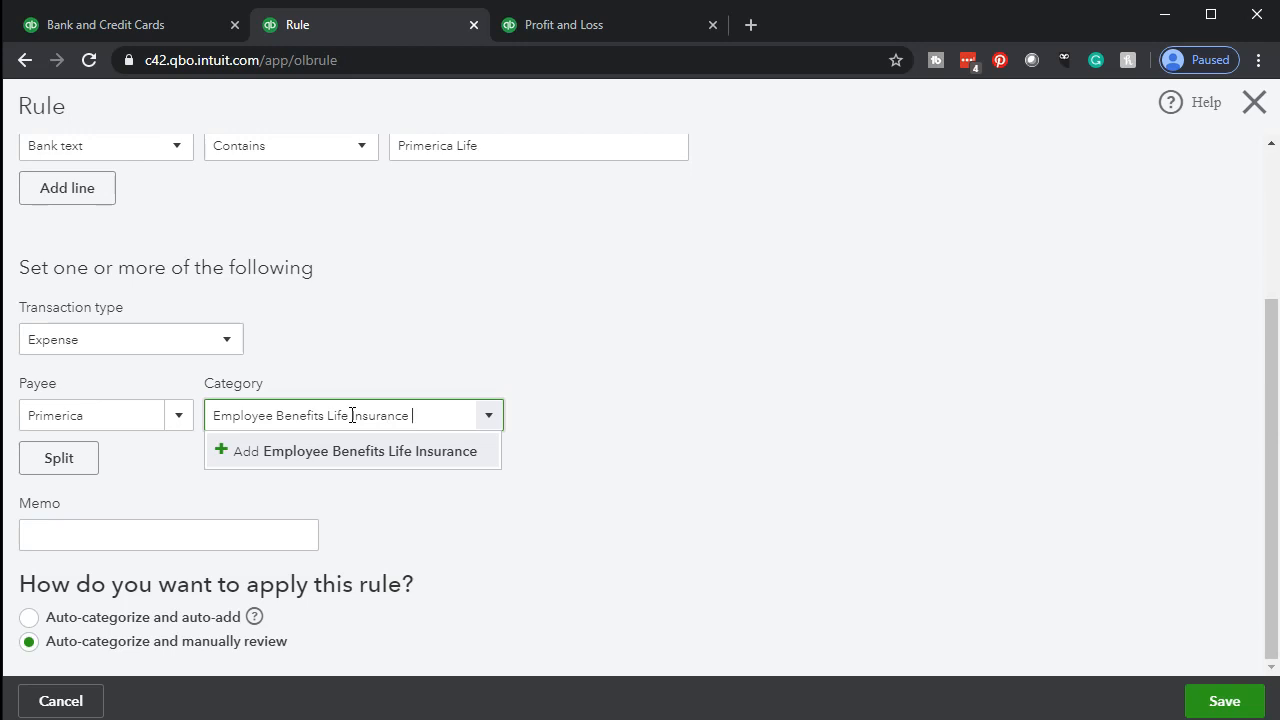
key("Return")
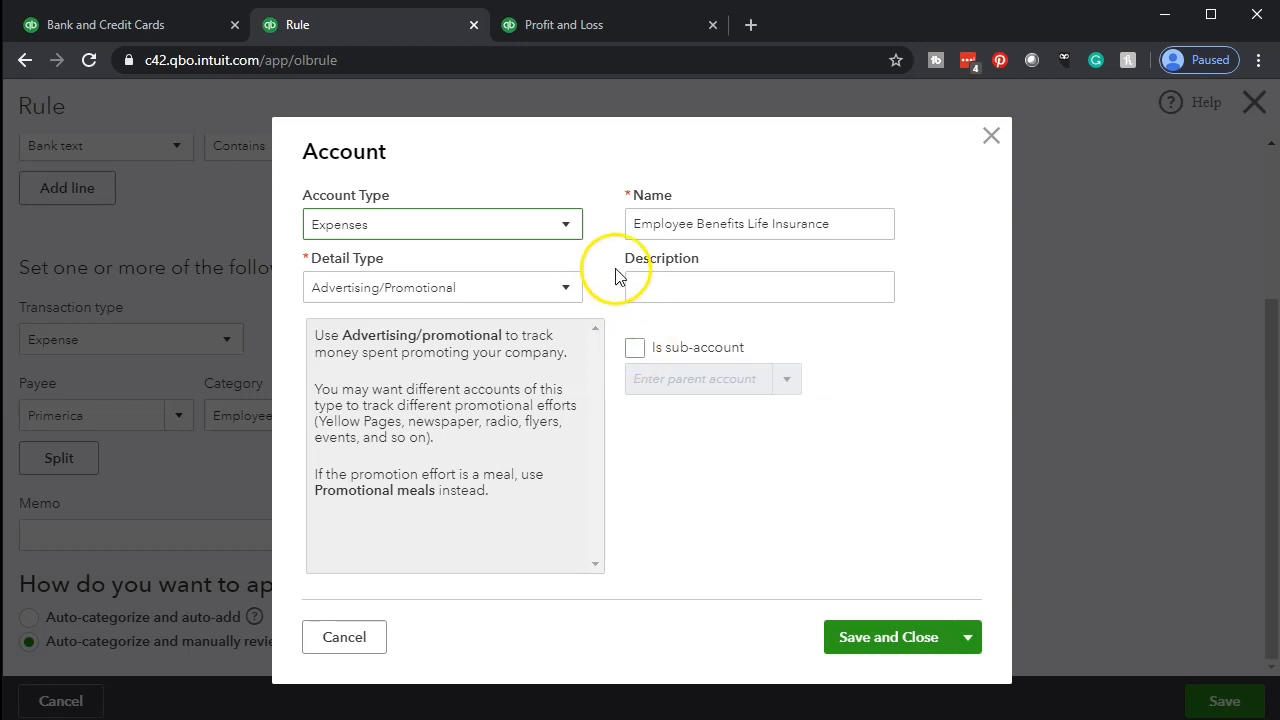
Keep the new account's type as Expenses, set its detail type to Other Business Expenses, and save the account
left_click(565, 226)
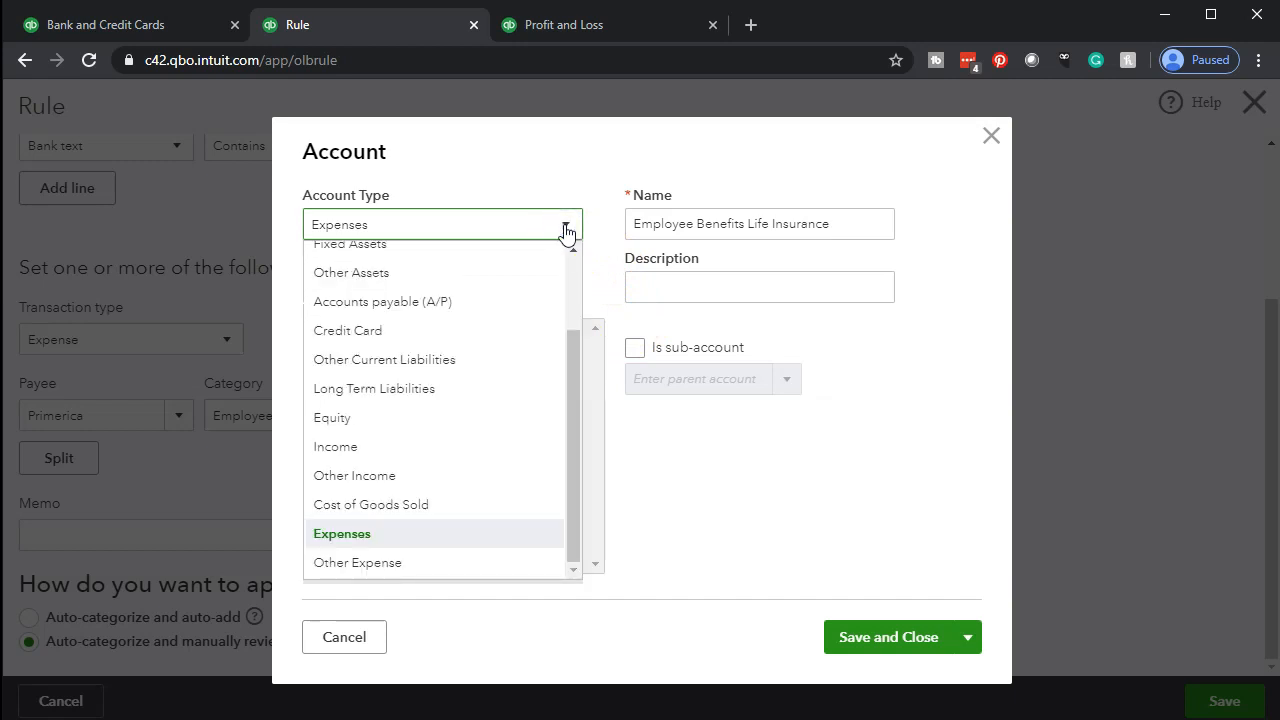
left_click(565, 226)
left_click(560, 289)
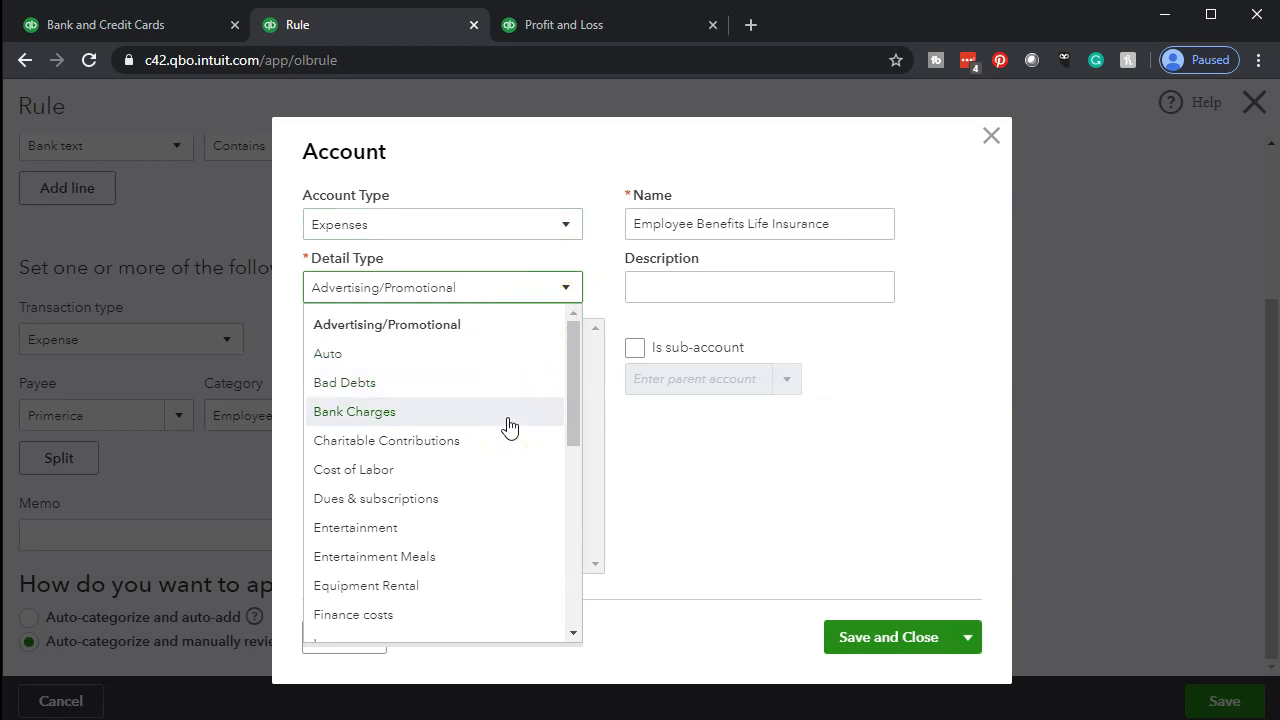
scroll(508, 427, "down", 5)
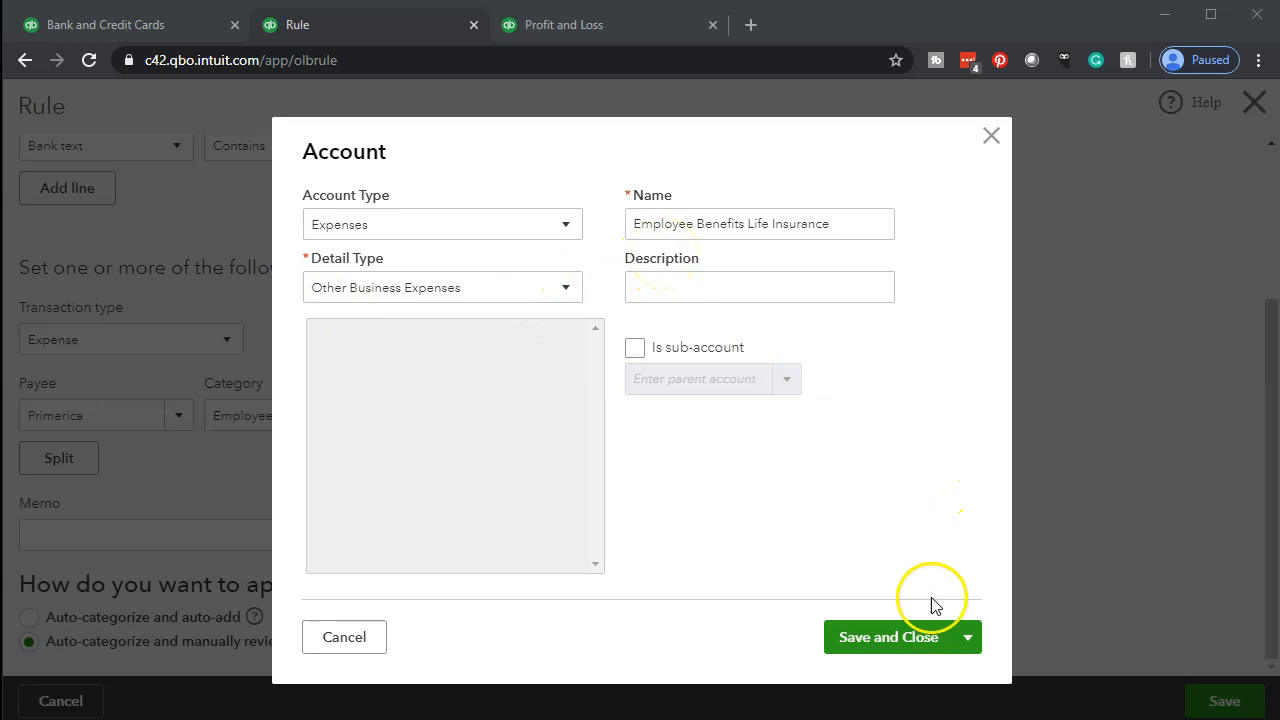
left_click(886, 645)
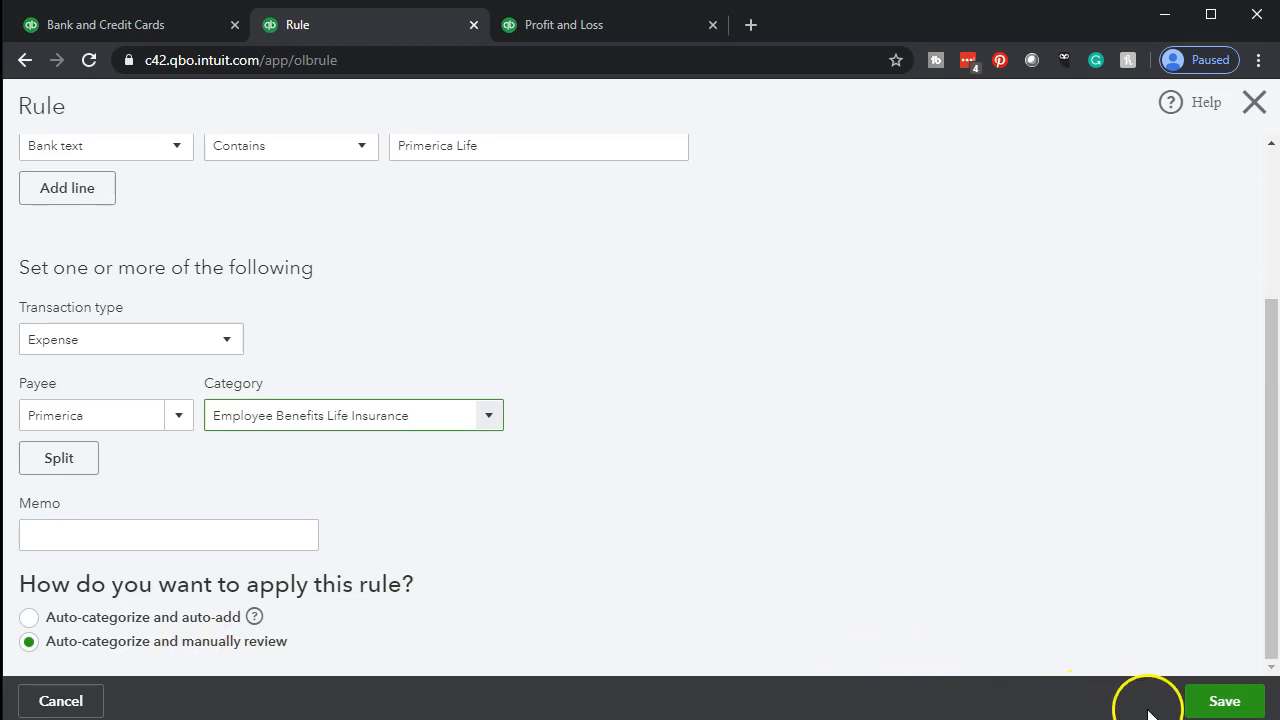
Save the Primerica Life rule and reload the bank transactions to check how the Primerica entries are categorized
left_click(1197, 705)
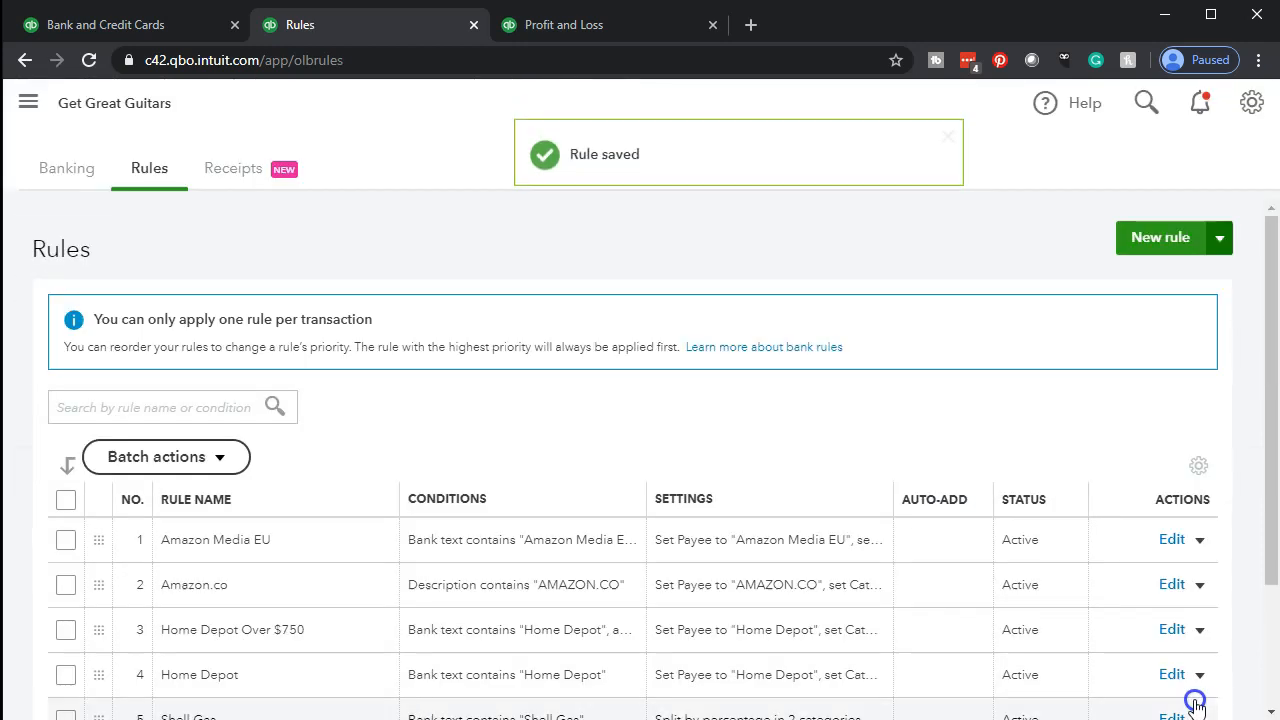
left_click(145, 28)
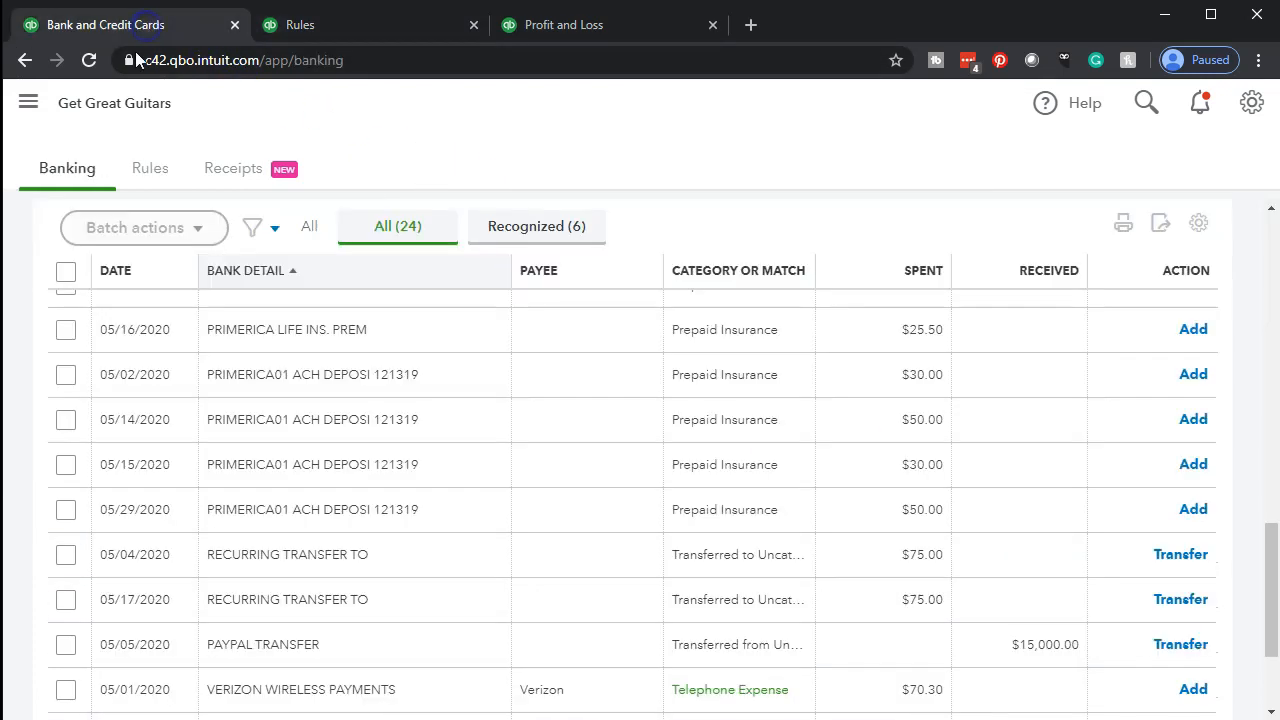
left_click(88, 60)
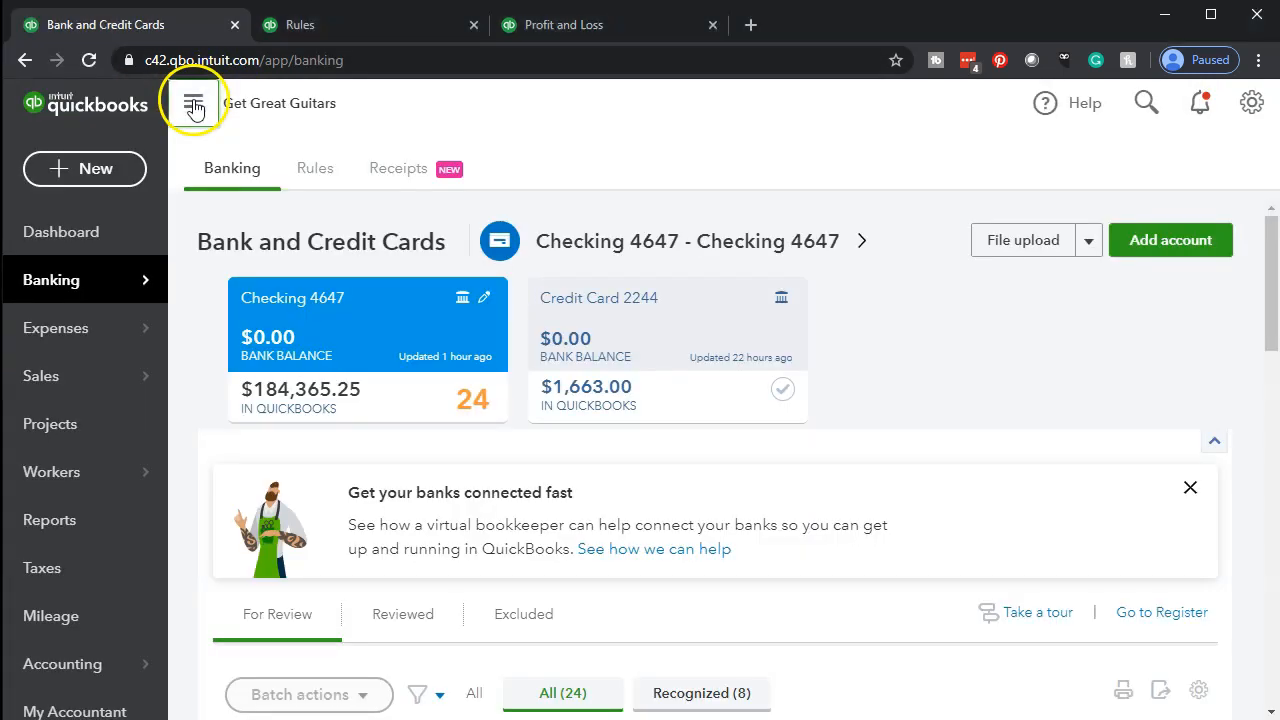
left_click(194, 103)
scroll(183, 340, "down", 8)
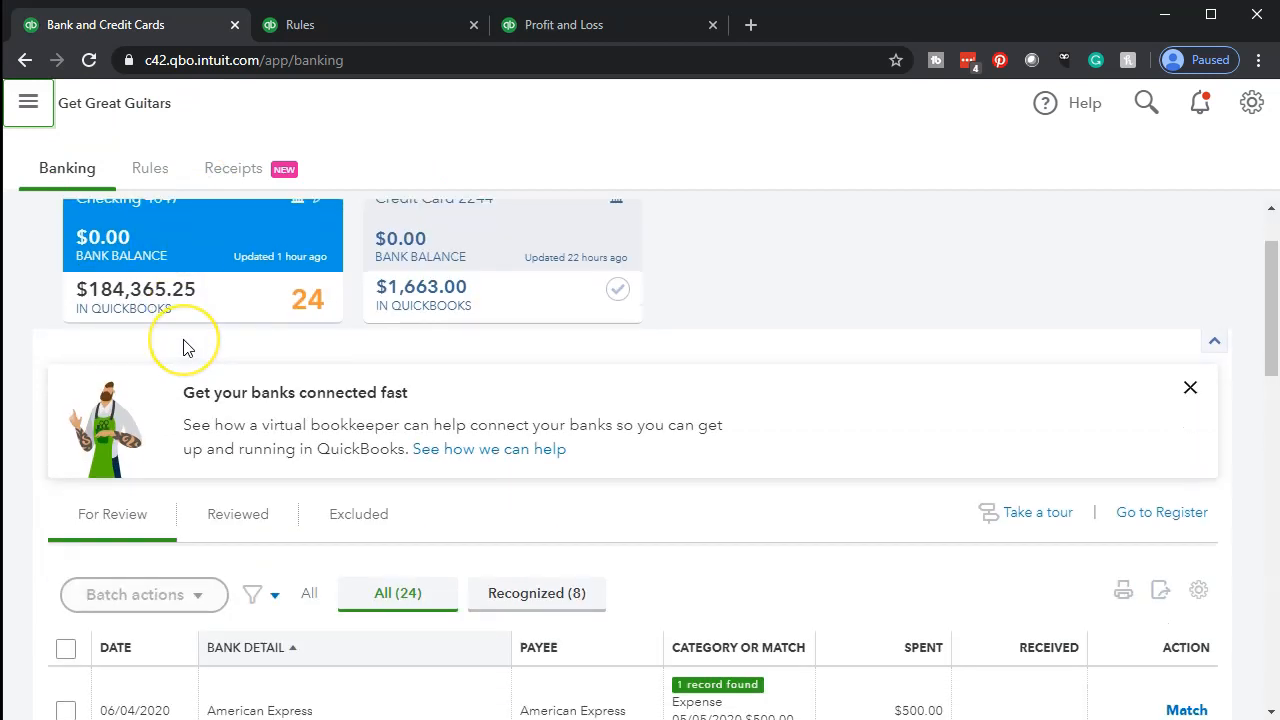
scroll(183, 345, "down", 3)
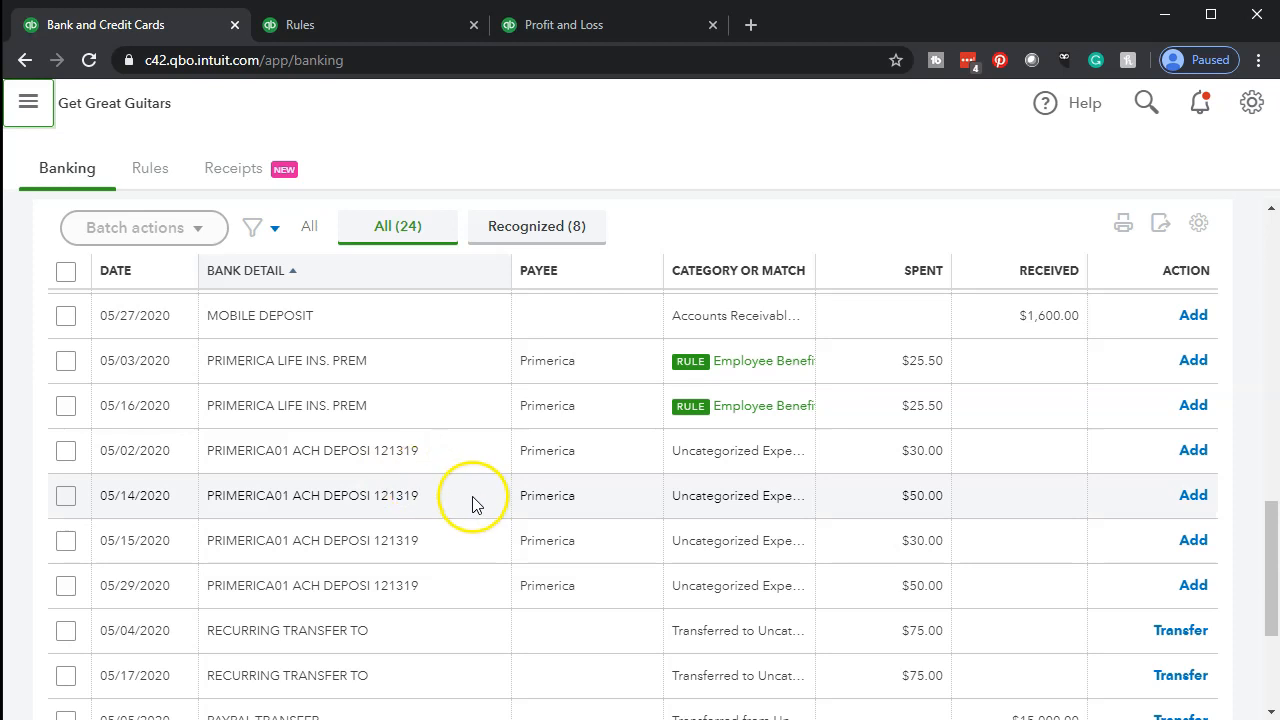
Create a new money-out rule named PrimericaCA01 with the condition that bank text contains PrimericaCA01
left_click(357, 30)
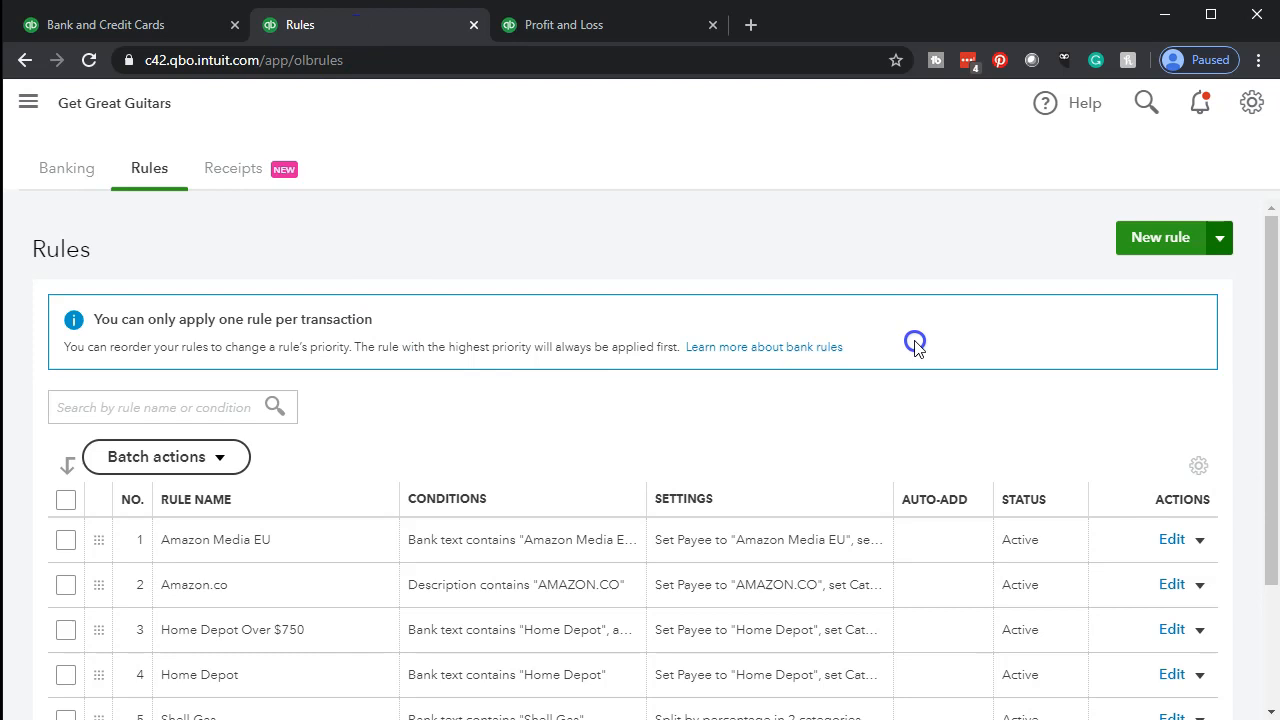
left_click(1140, 245)
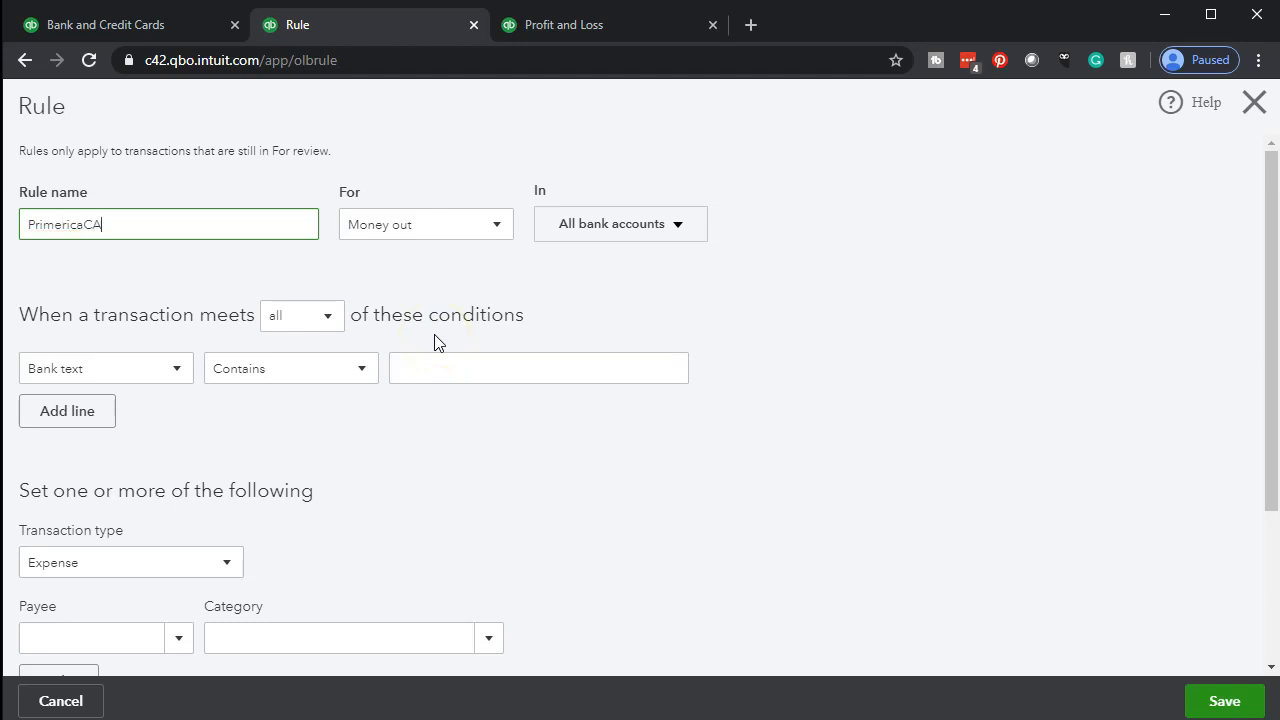
key("shift+Left")
key("shift+Left")
key("shift+Left")
key("shift+Left")
key("shift+Left")
key("shift+Left")
key("shift+Left")
key("shift+Left")
key("shift+Left")
key("shift+Left")
key("shift+Left")
key("shift+Left")
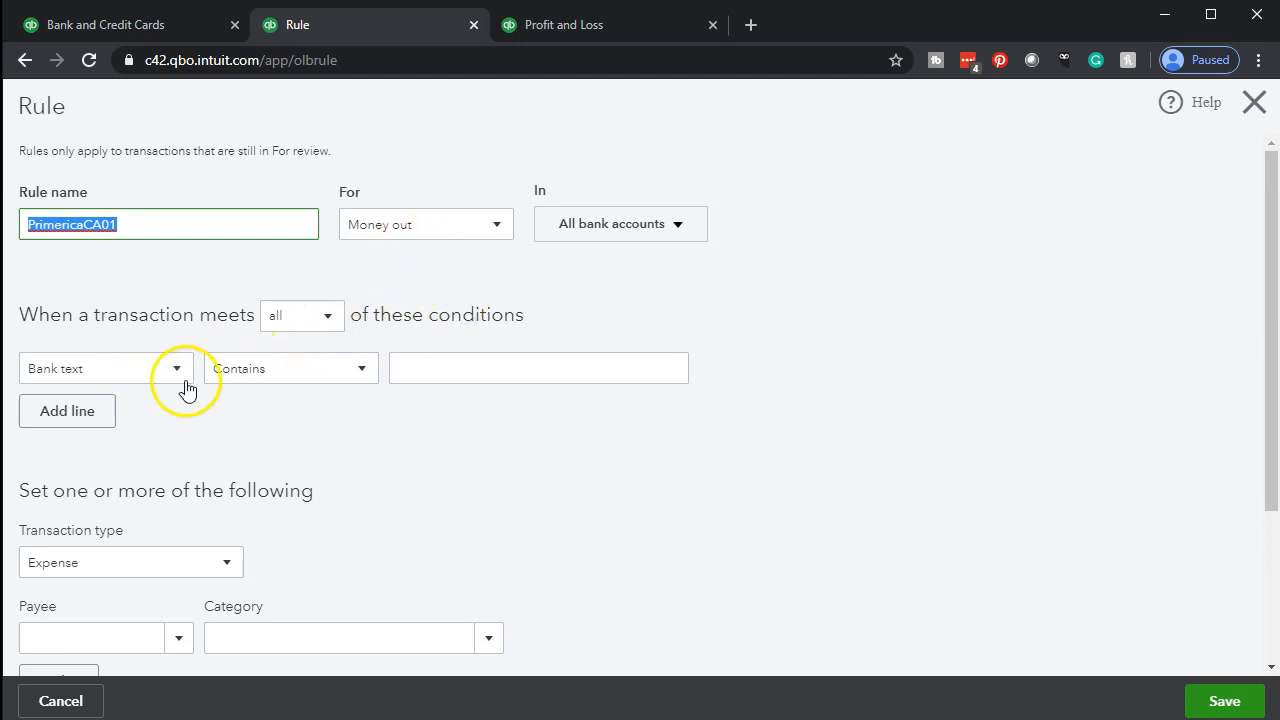
left_click(446, 363)
type("PrimericaCA01")
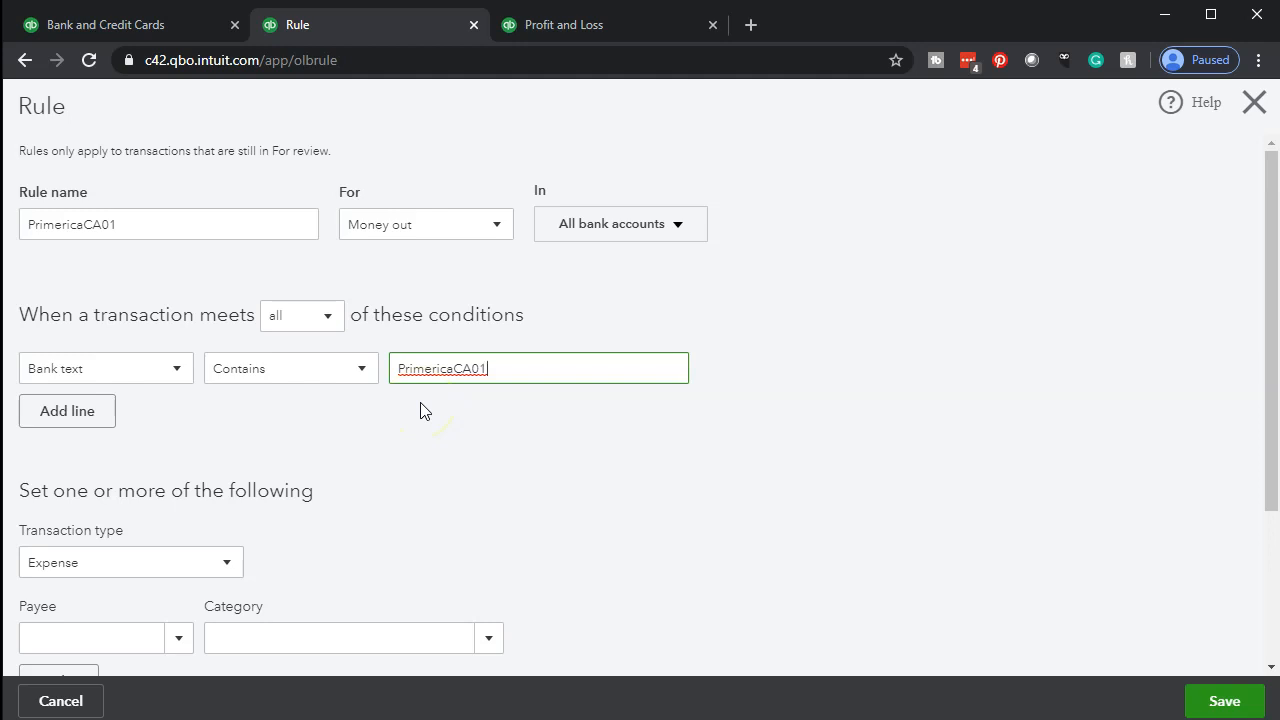
Keep the rule's transaction type as Expense and set its payee to the existing vendor Primerica
scroll(421, 410, "down", 1)
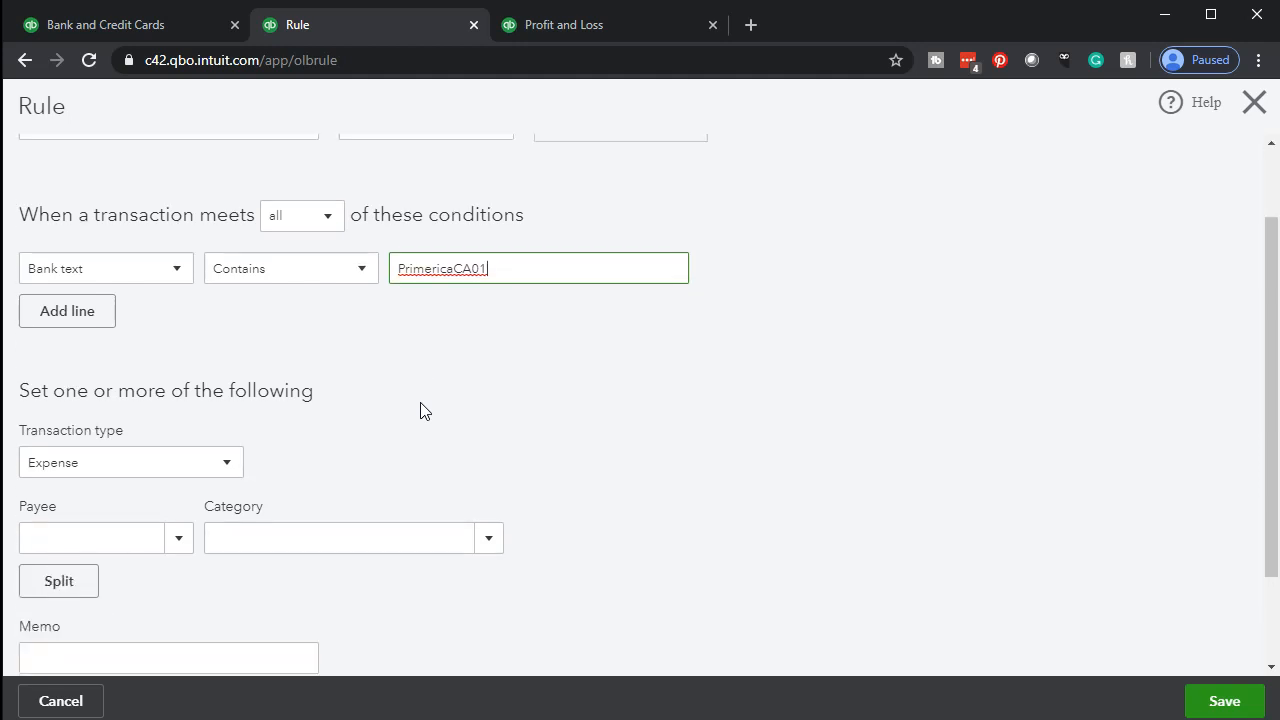
scroll(421, 410, "down", 1)
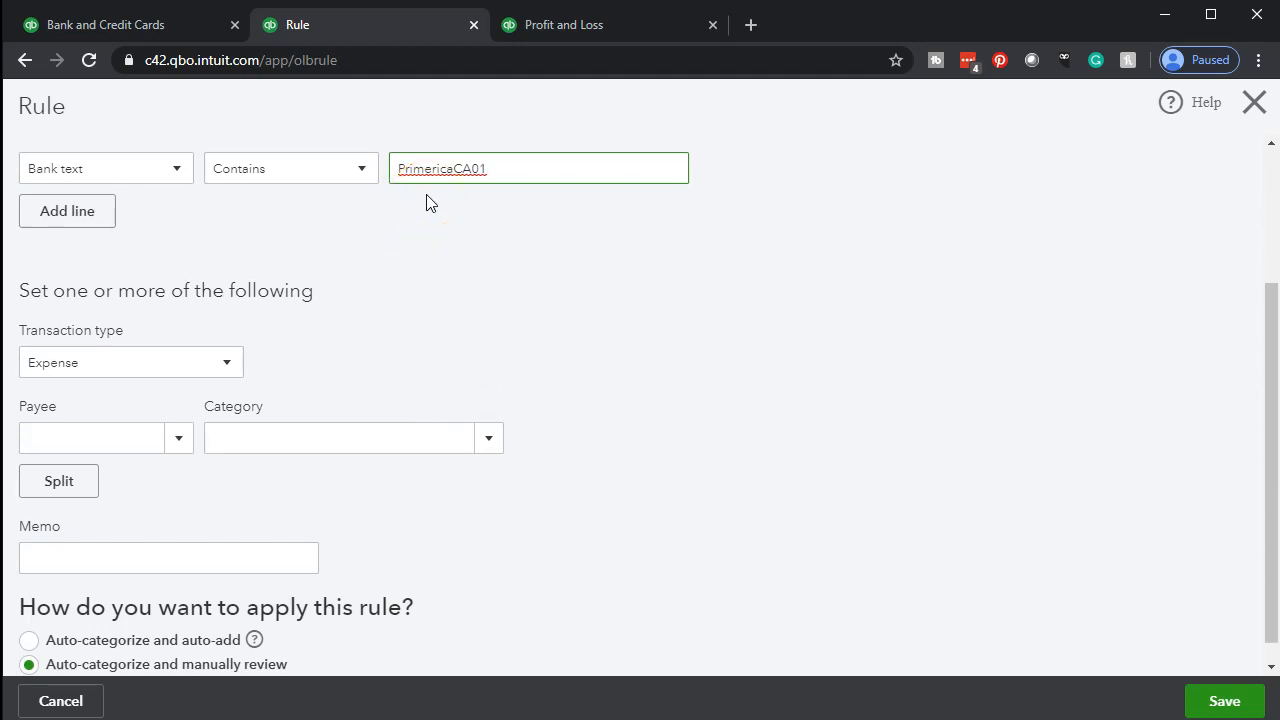
scroll(426, 194, "down", 1)
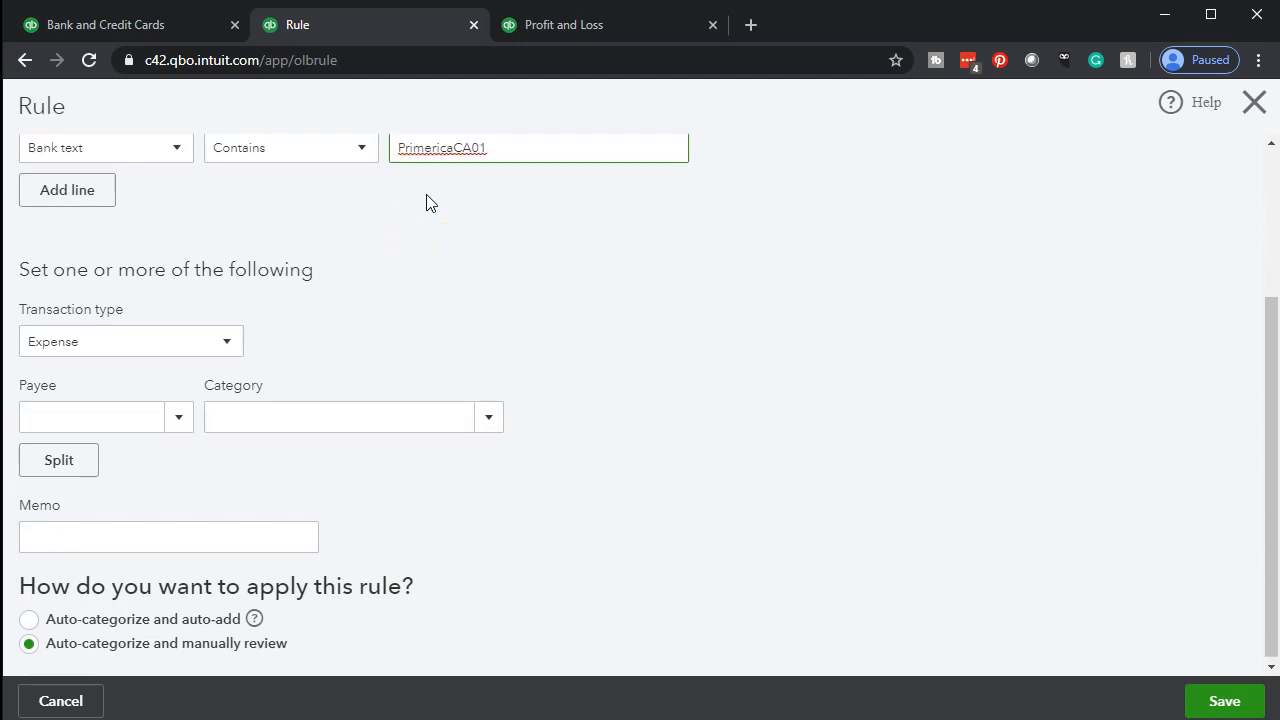
left_click(226, 345)
left_click(224, 347)
left_click(177, 418)
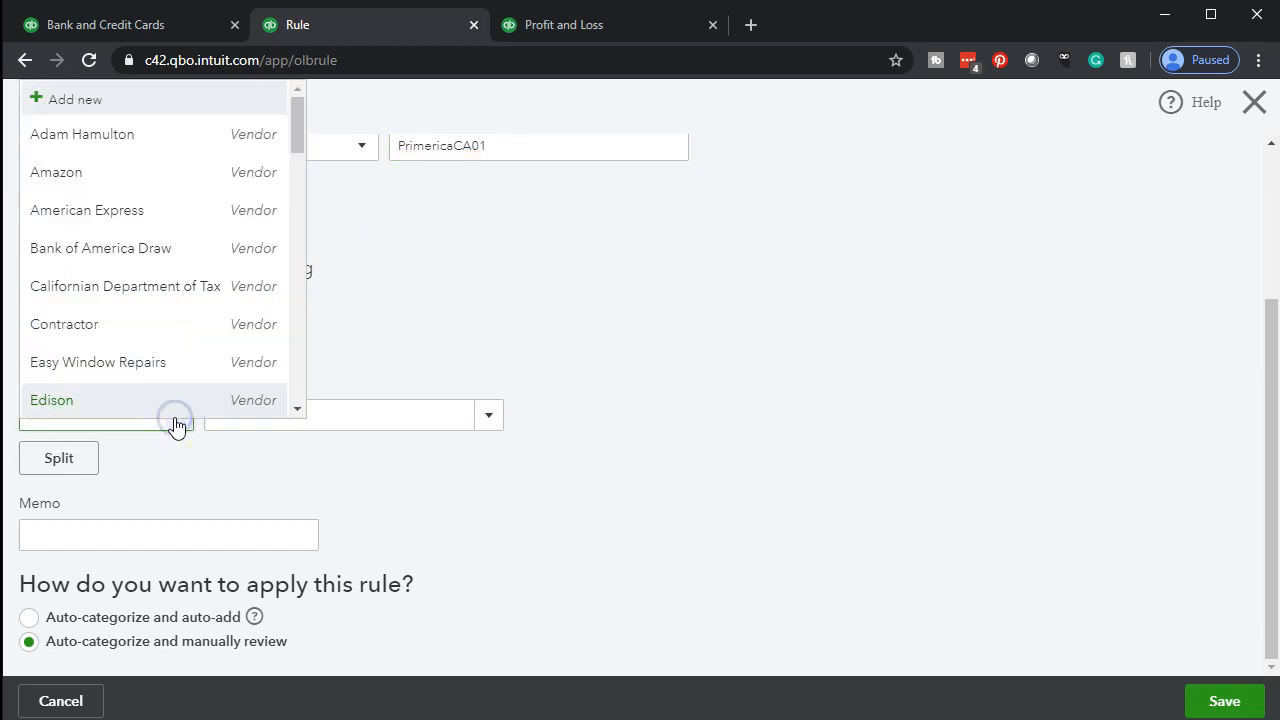
left_click(160, 410)
double_click(90, 405)
type("Primerica")
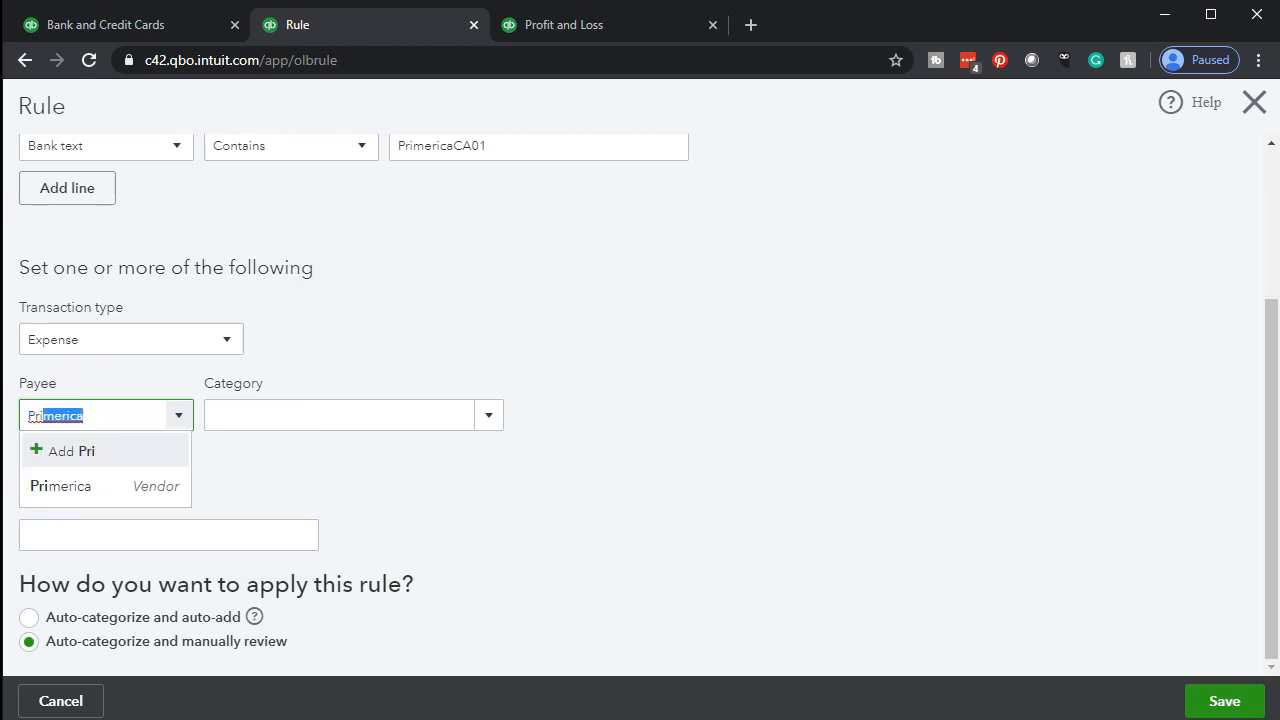
key("Tab")
Set the rule's category to Employee Benefits and save the rule
scroll(277, 529, "up", 2)
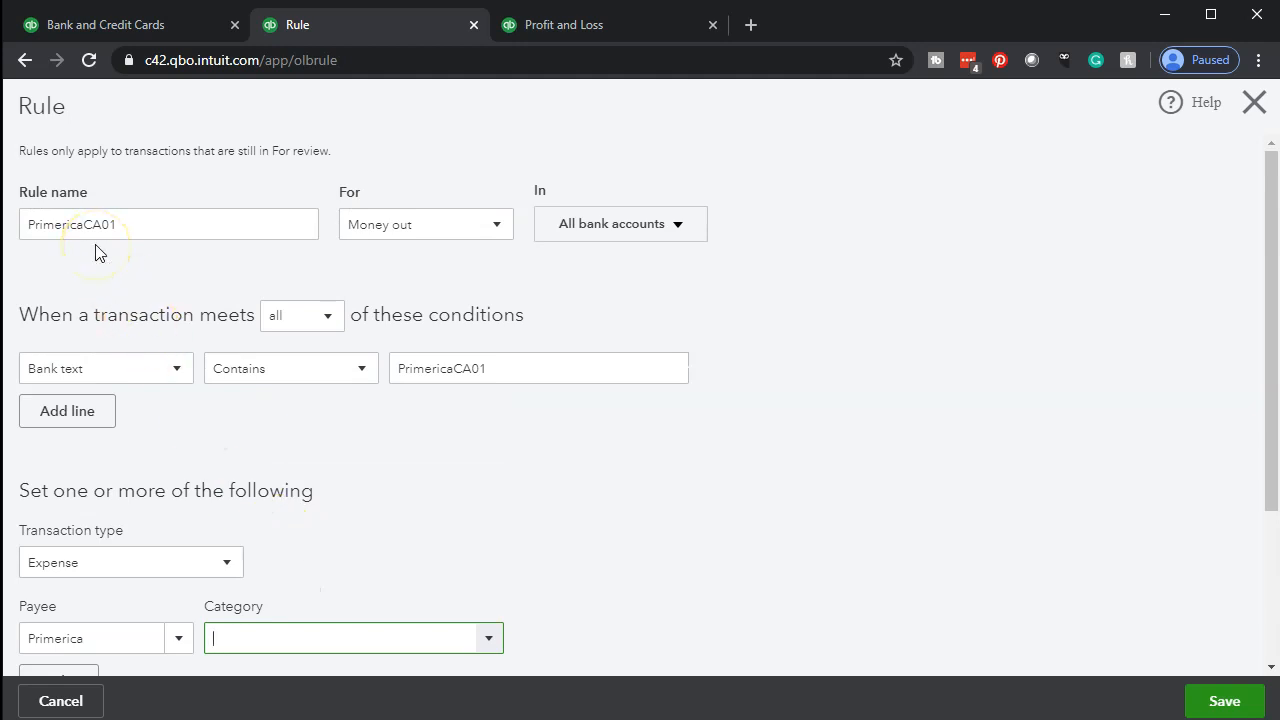
scroll(95, 252, "down", 2)
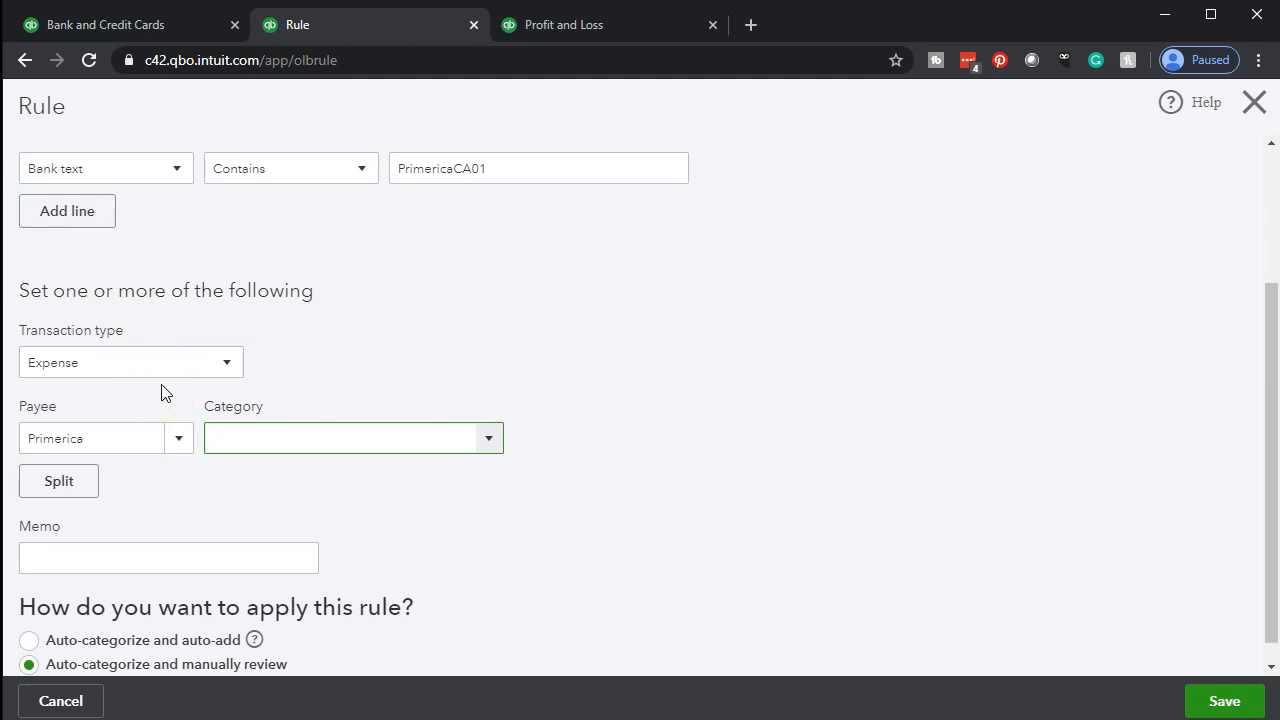
left_click(248, 445)
type("Employee Benefits")
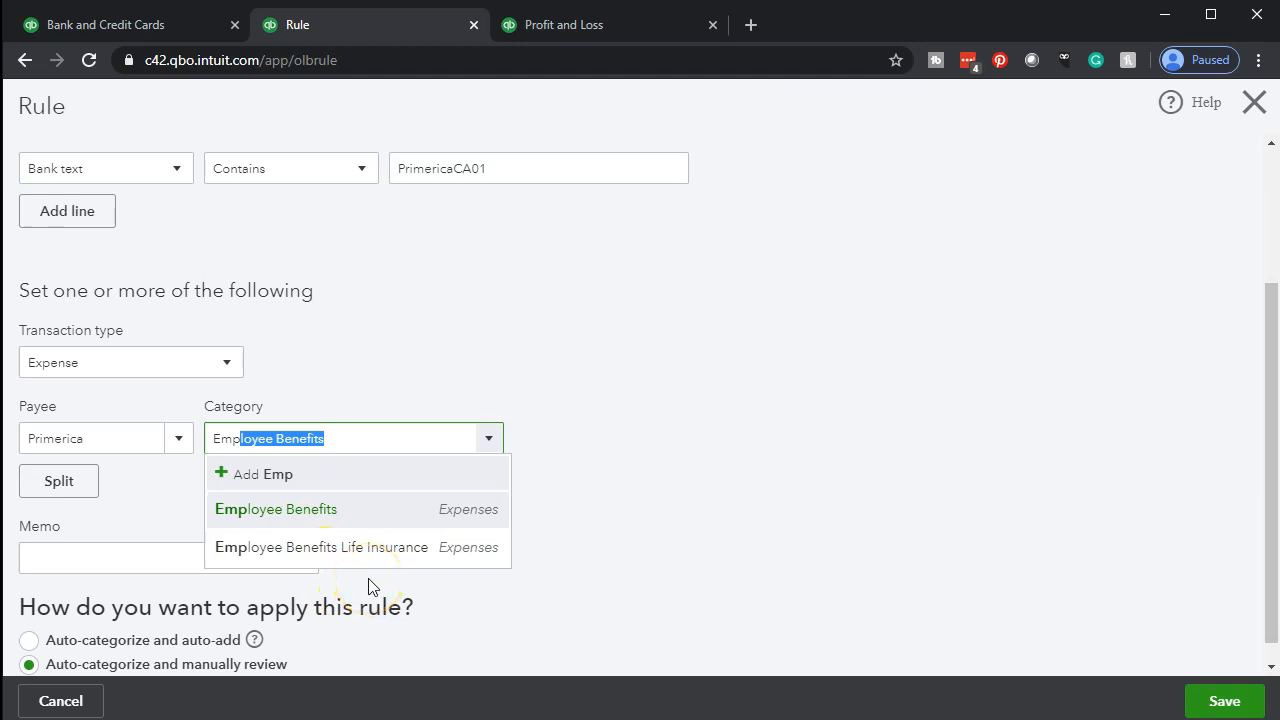
key("Tab")
scroll(369, 586, "down", 1)
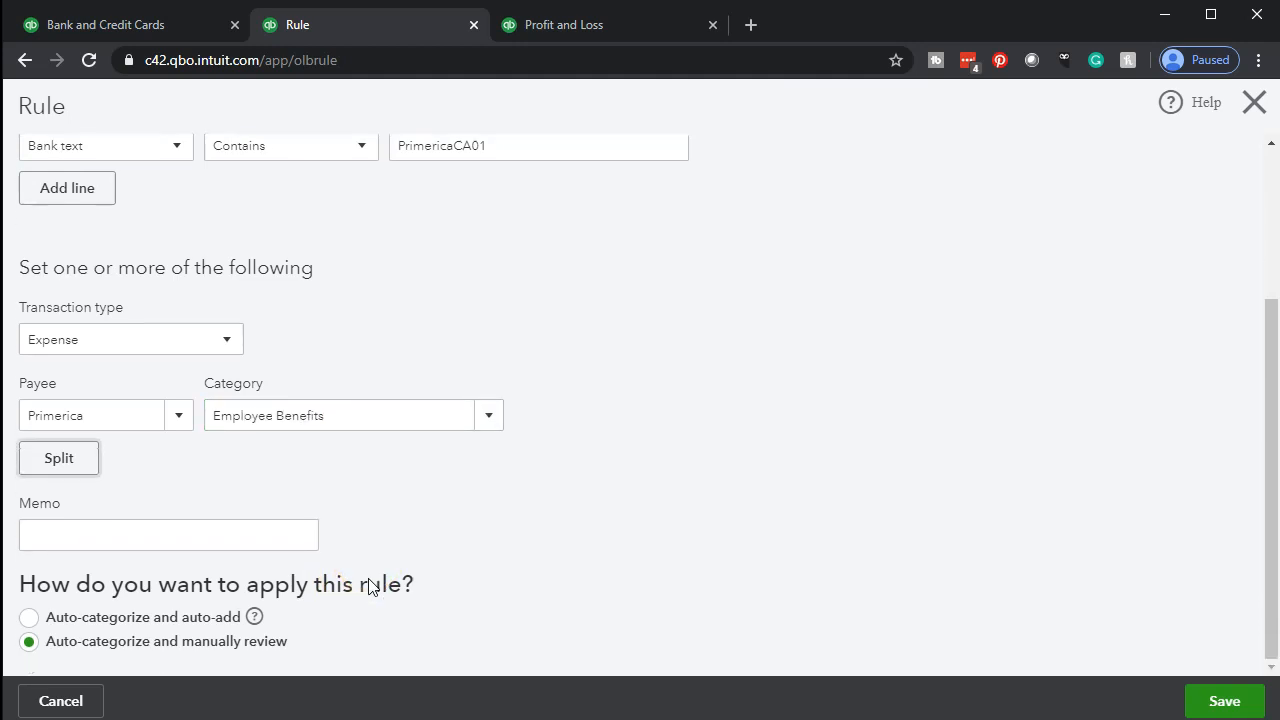
left_click(1224, 701)
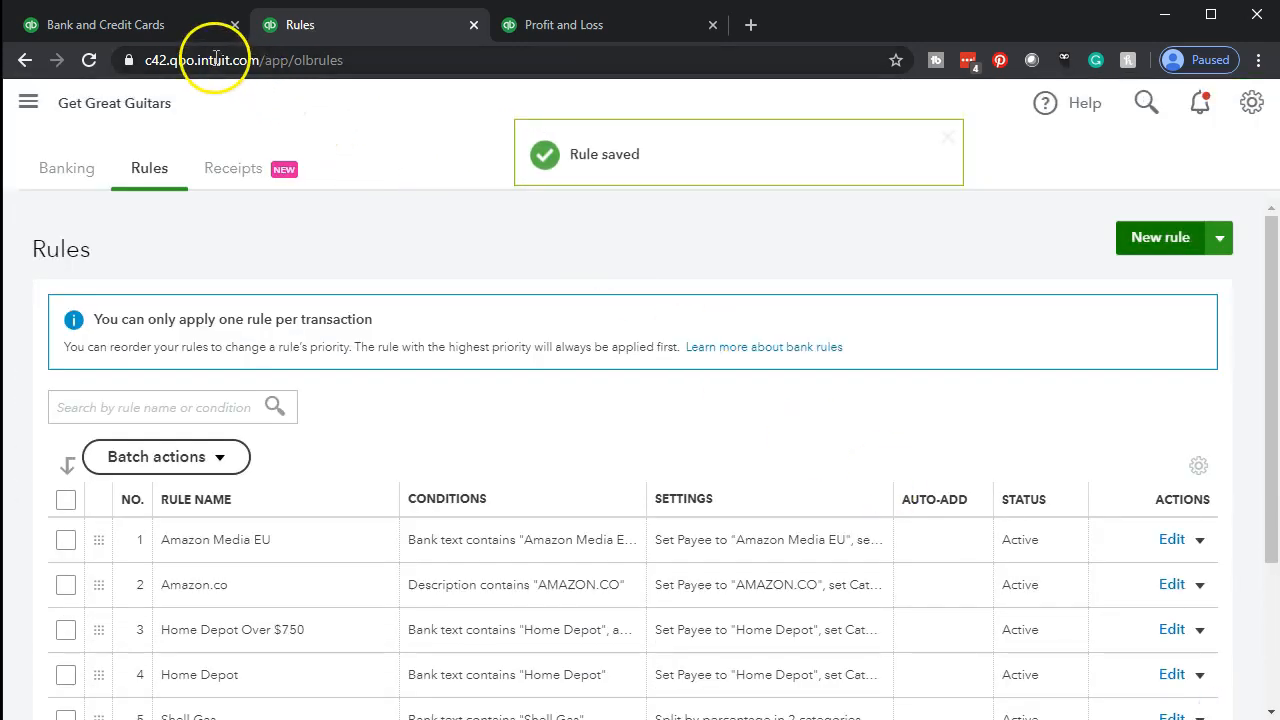
Reload the bank transactions and compare the bank details and categories of the PRIMERICA01 ACH entries
left_click(163, 27)
left_click(89, 60)
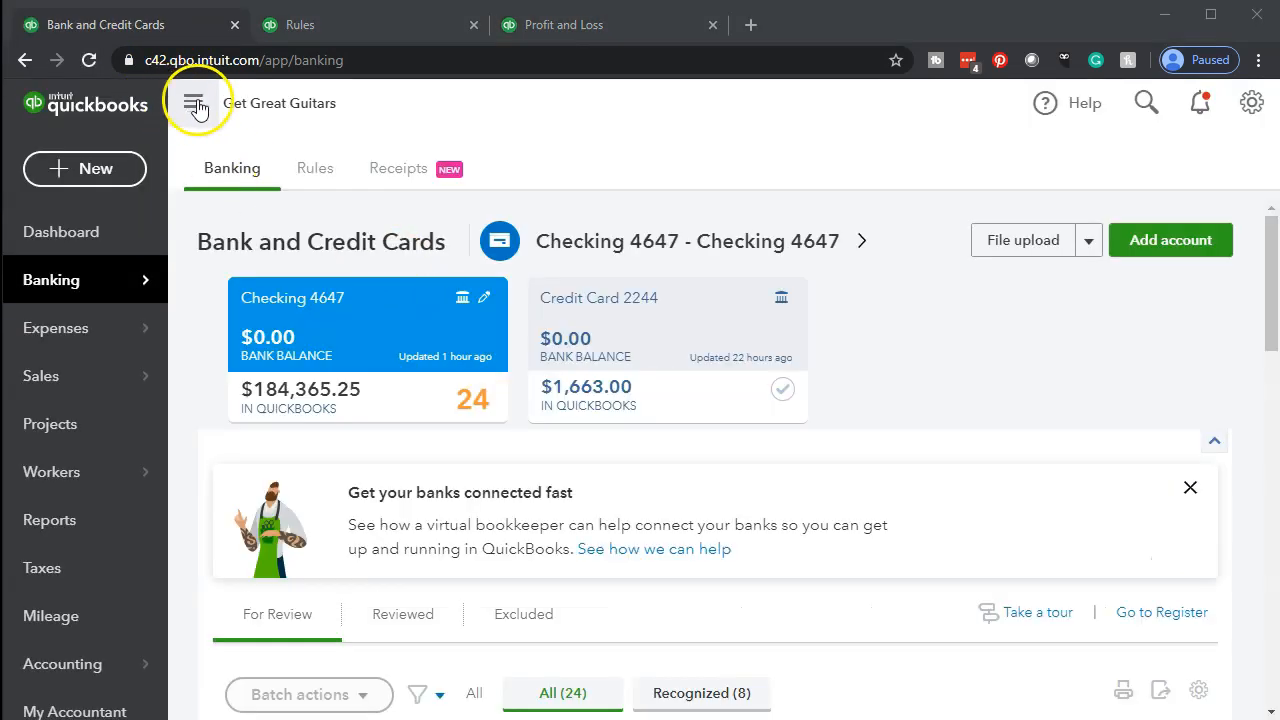
left_click(195, 104)
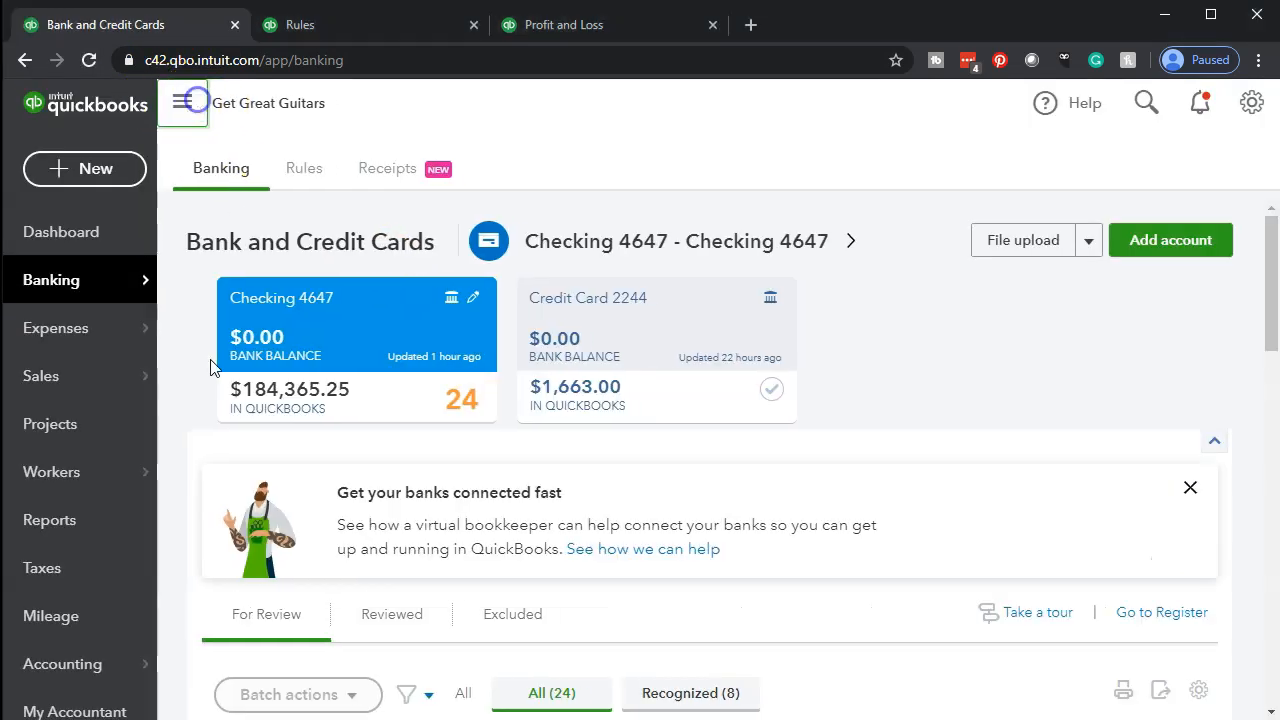
scroll(212, 420, "down", 10)
scroll(206, 451, "down", 3)
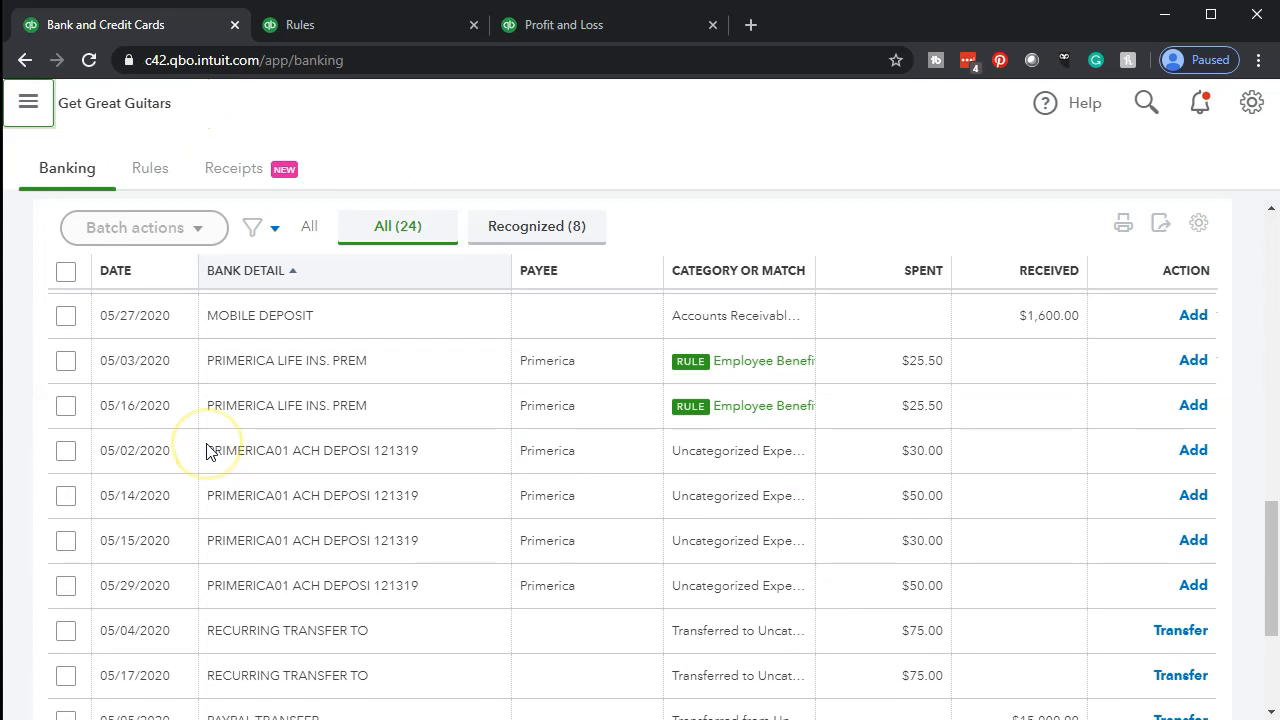
scroll(208, 449, "down", 1)
scroll(226, 486, "up", 1)
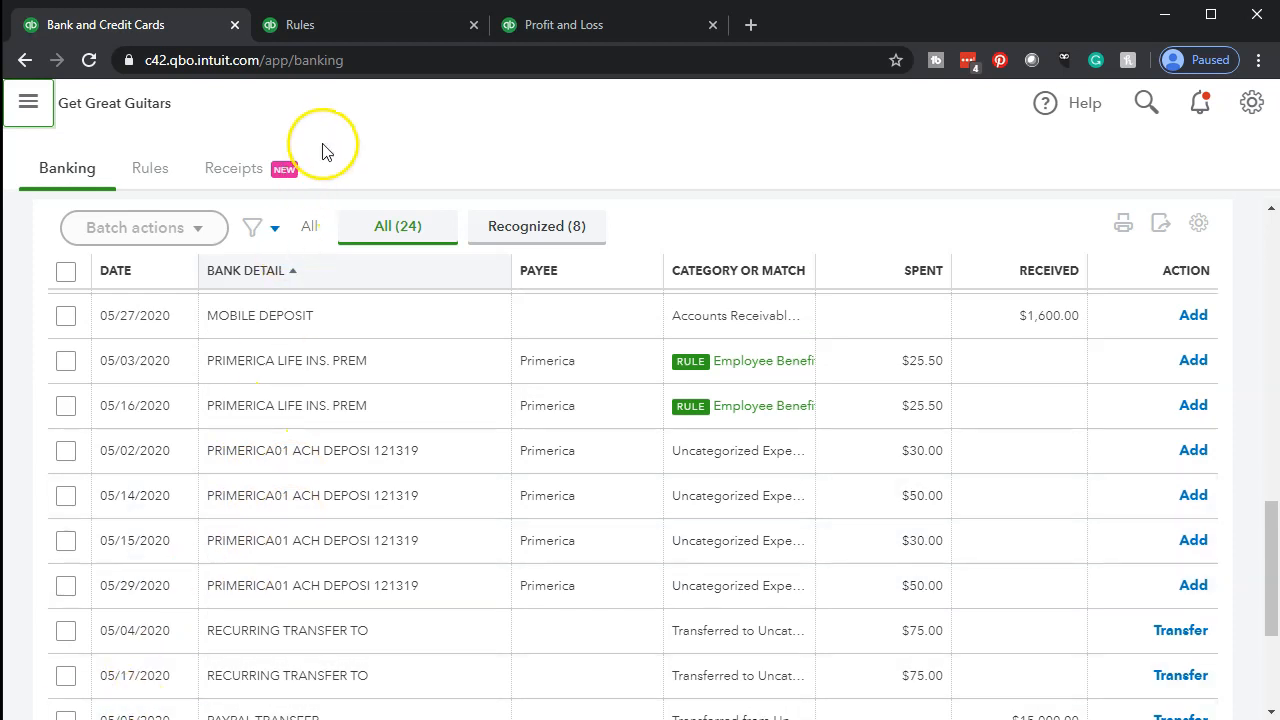
Open the PrimericaCA01 rule for editing and rename it PRIMERICA01, copying the text from the 05/02/2020 transaction's bank detail
left_click(330, 28)
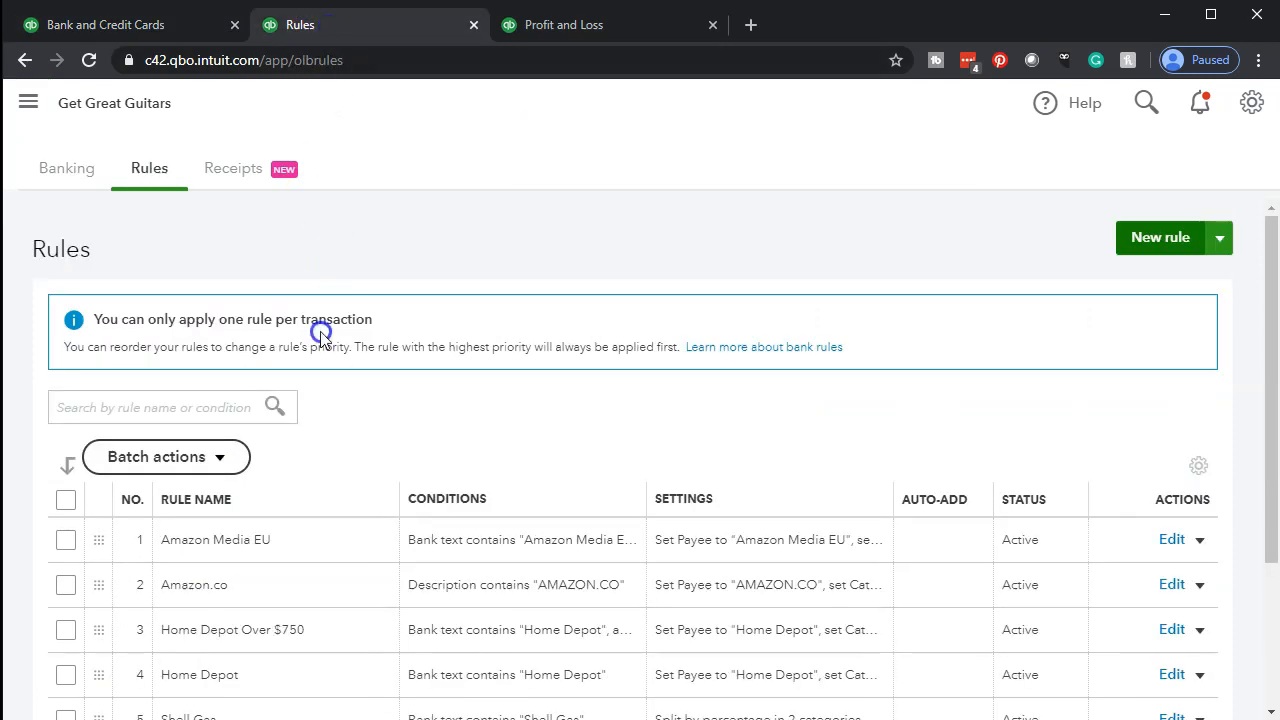
scroll(320, 332, "down", 2)
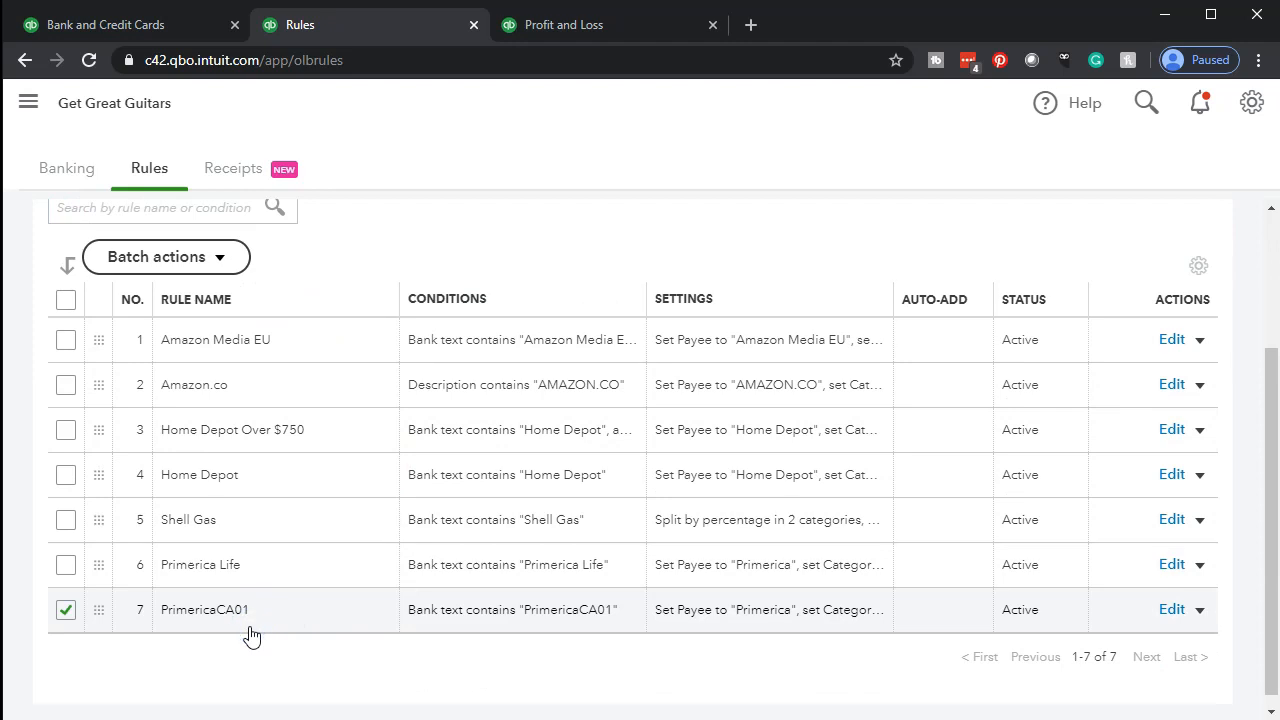
left_click(1170, 609)
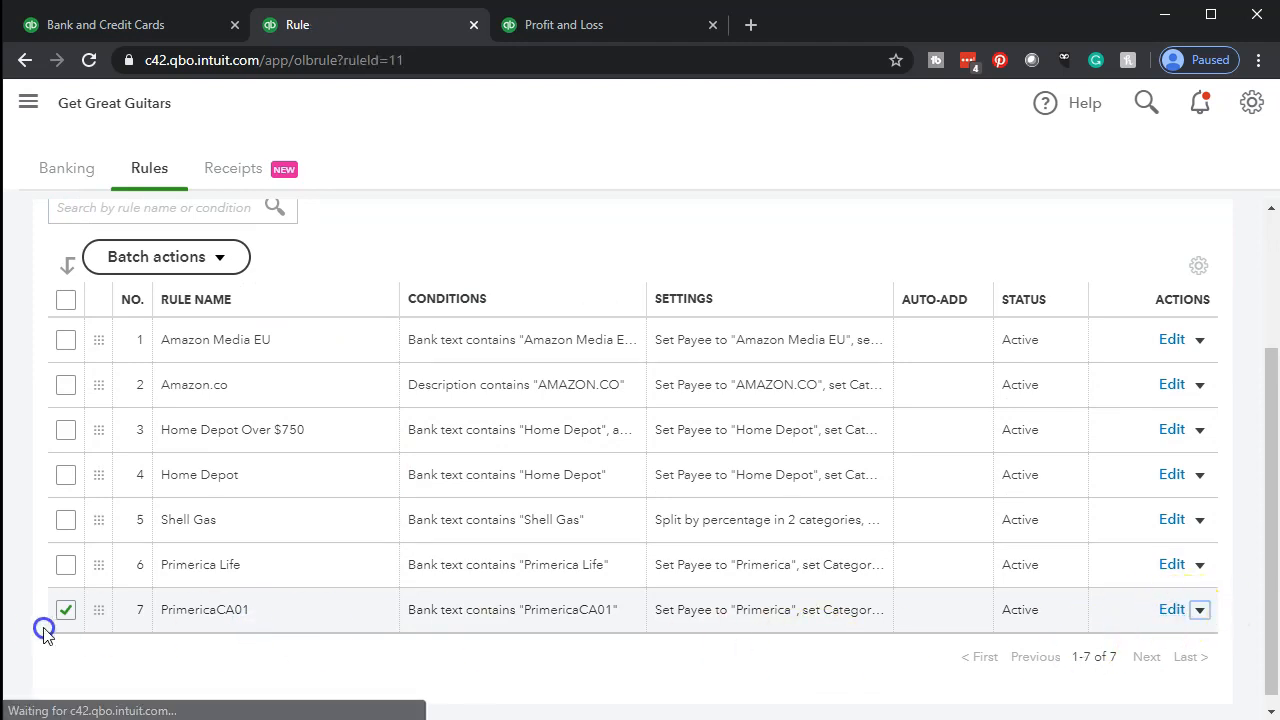
left_click(132, 26)
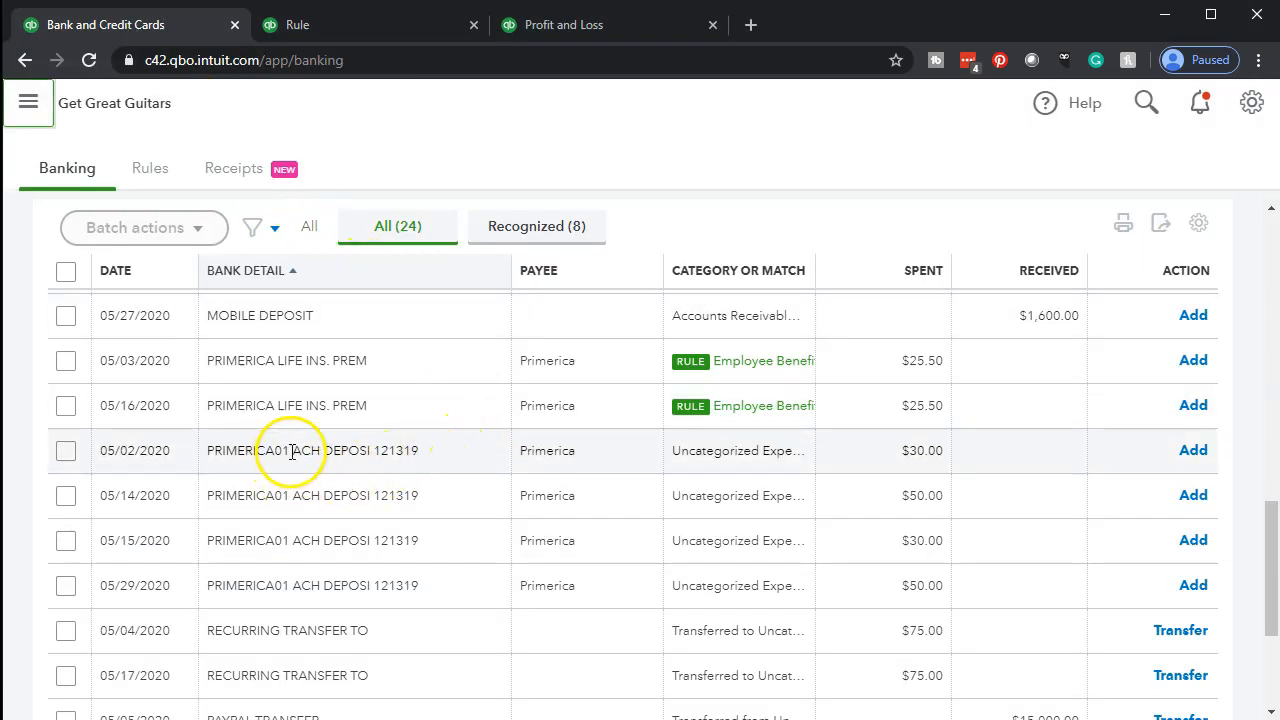
left_click_drag(289, 451, 207, 451)
left_click(360, 30)
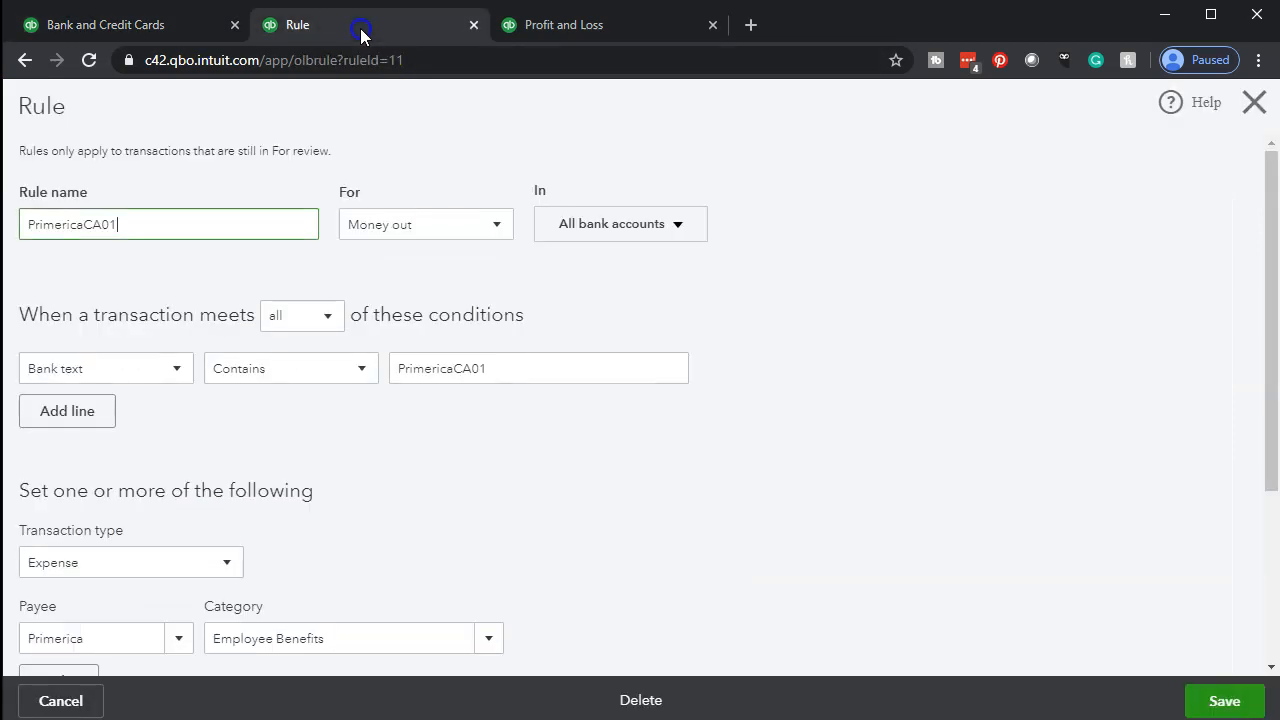
left_click(127, 224)
left_click_drag(114, 226, 16, 226)
key("ctrl+c")
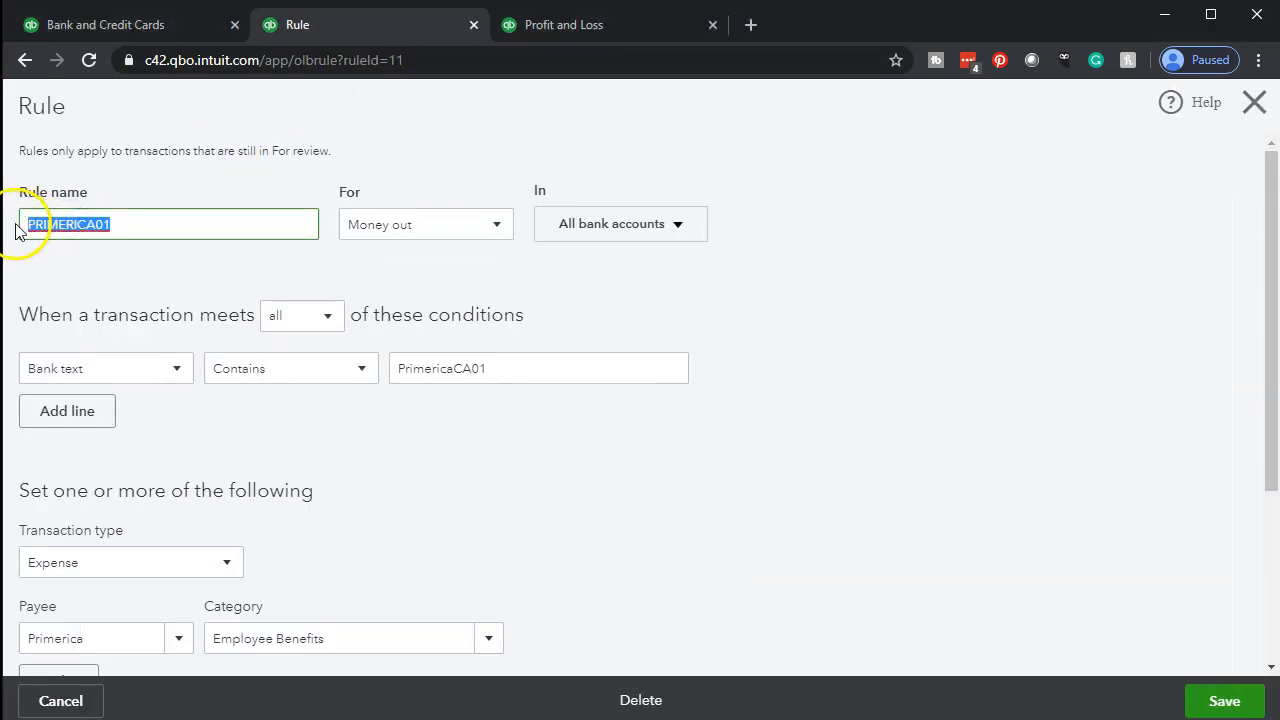
Replace the condition's bank text with PRIMERICA01 and save the rule
left_click_drag(591, 366, 391, 355)
key("ctrl+v")
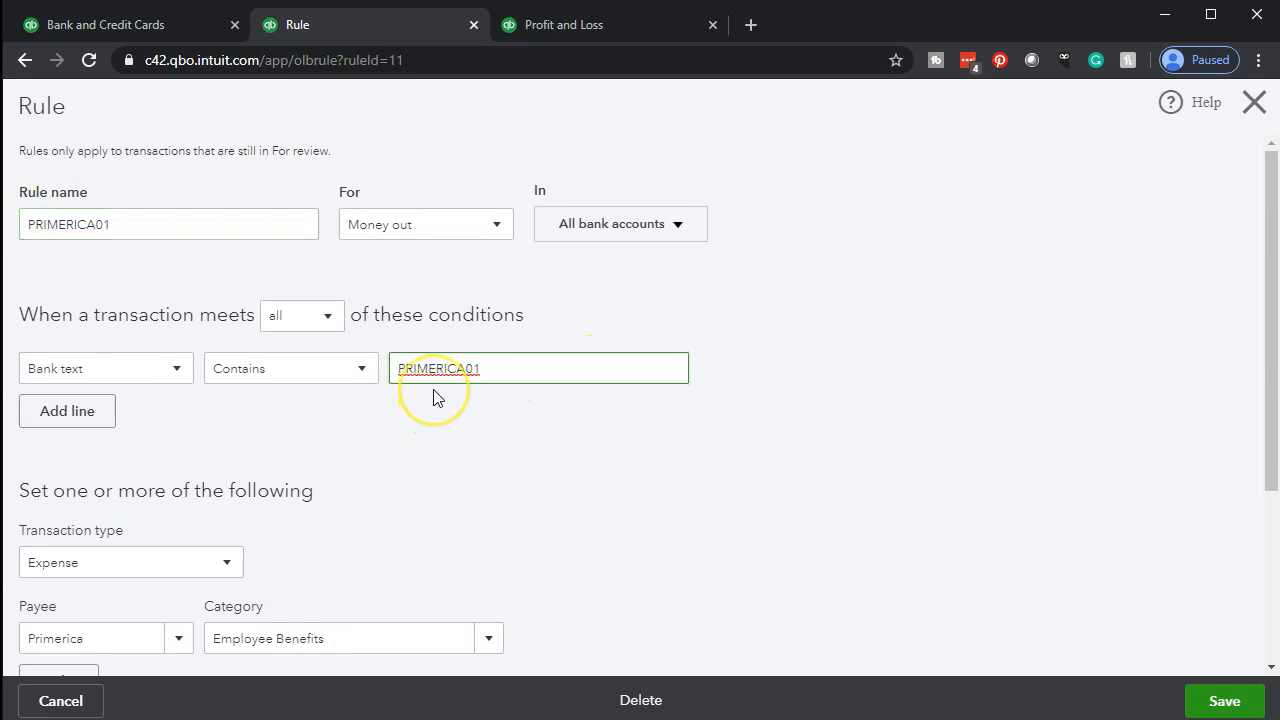
scroll(437, 397, "down", 3)
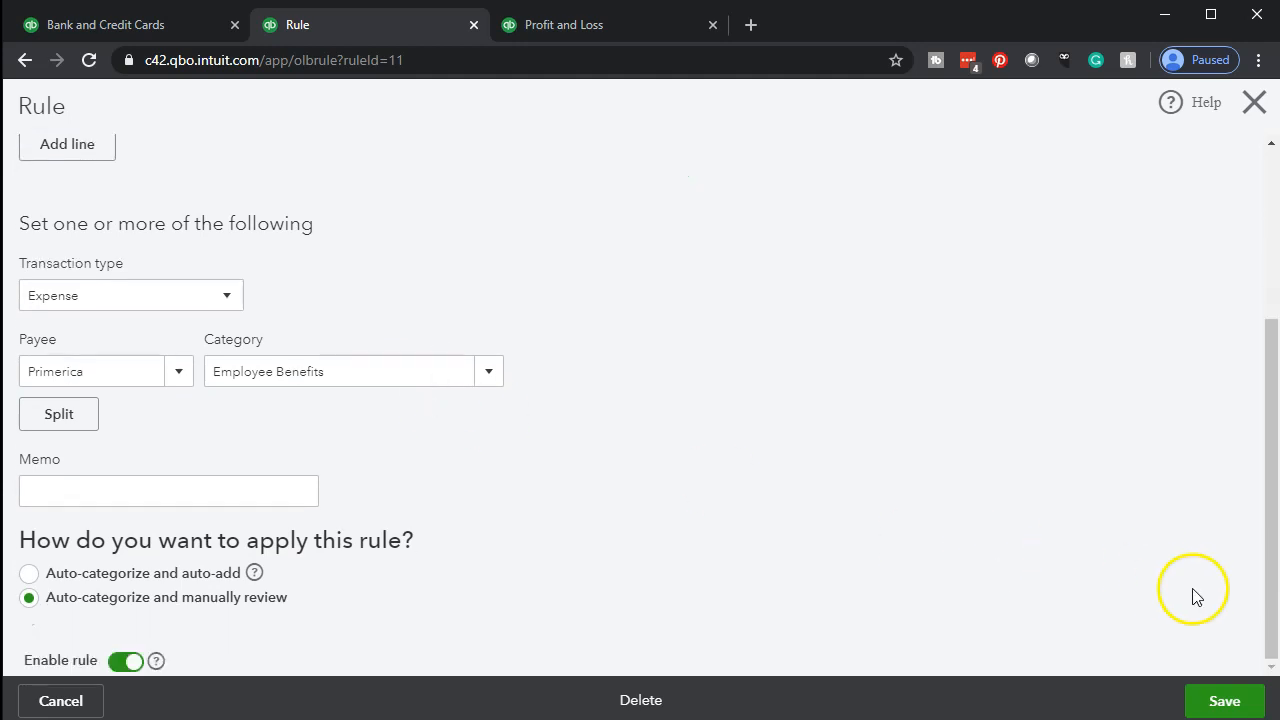
left_click(1223, 697)
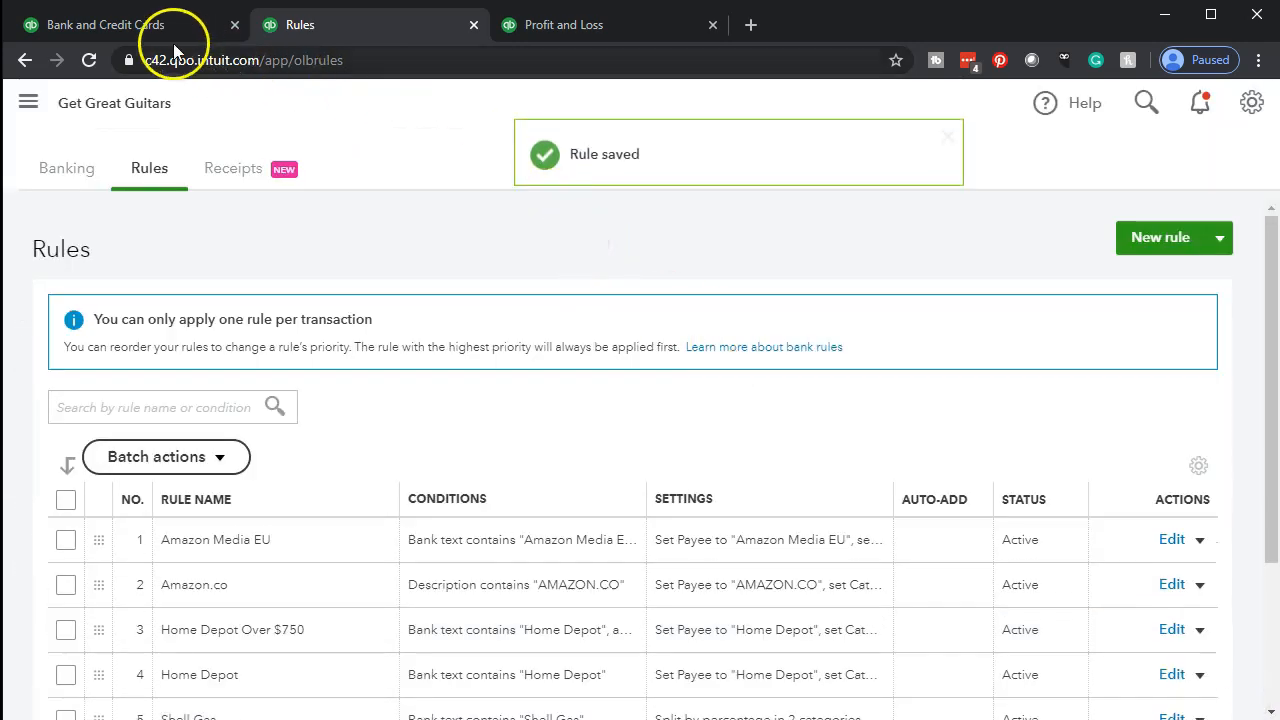
Reload the bank transactions and widen the Category or Match column to read the categories of the Primerica entries
left_click(143, 28)
left_click(89, 58)
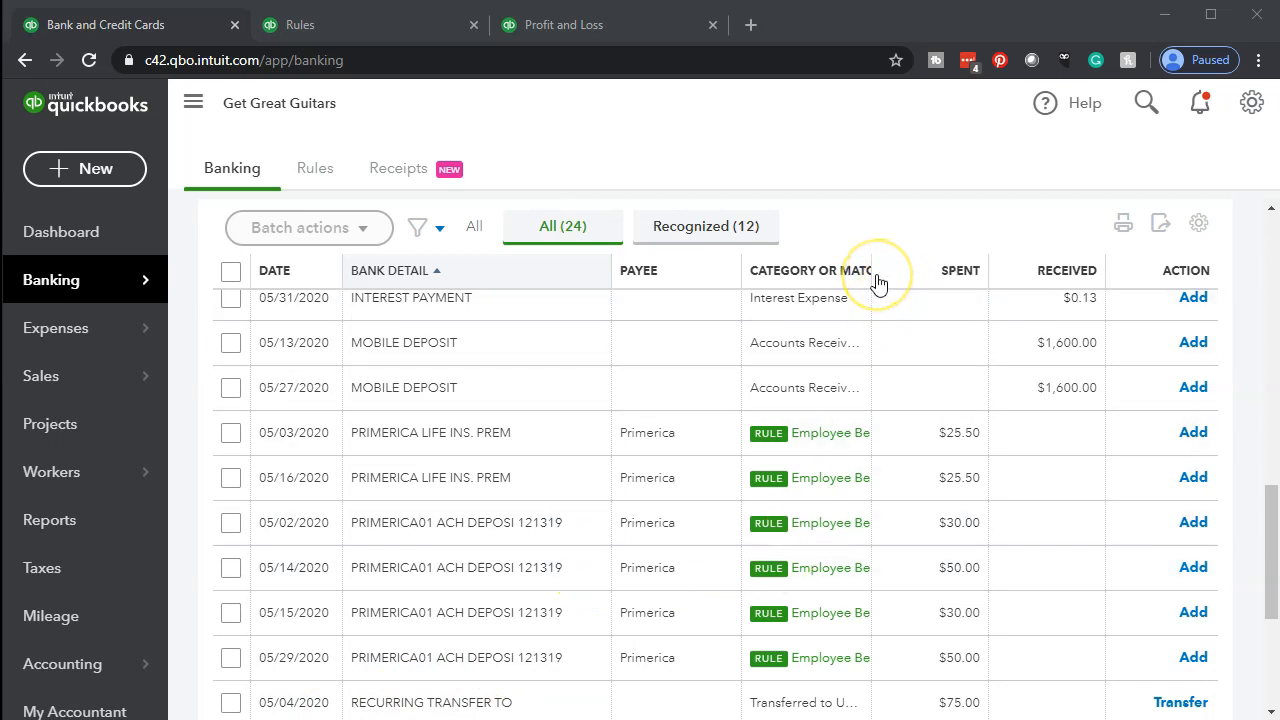
left_click_drag(877, 285, 947, 267)
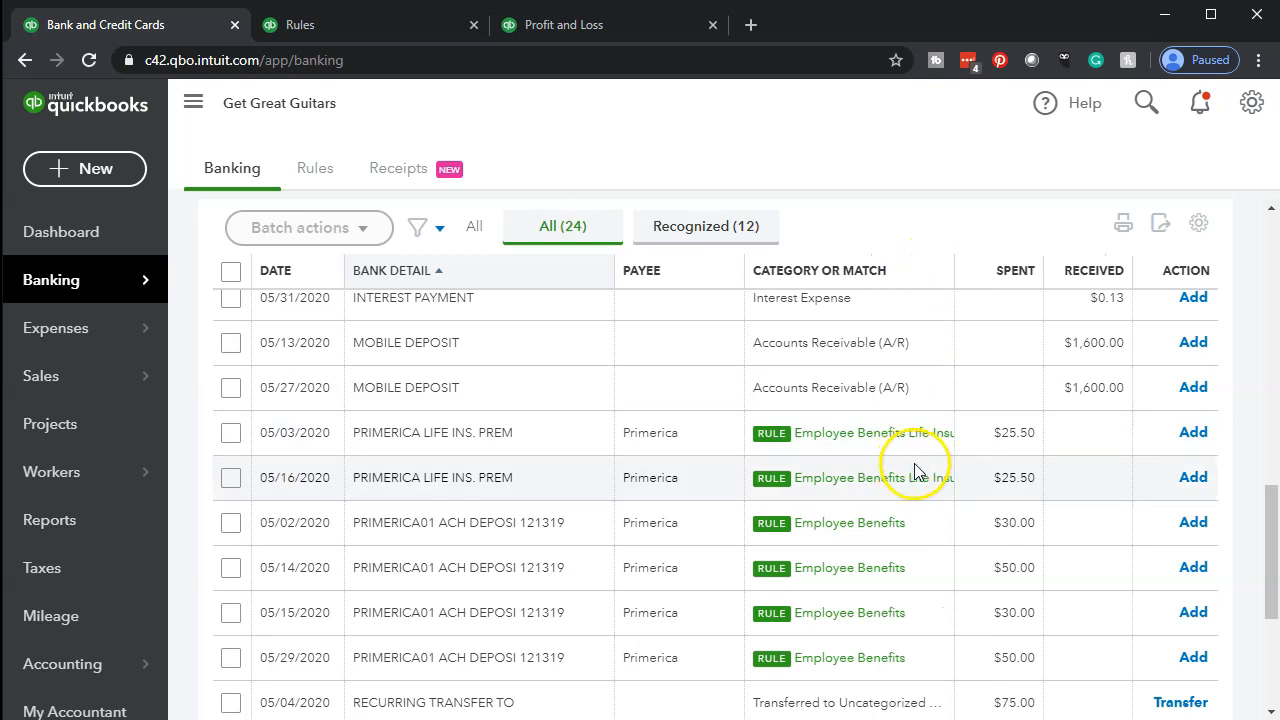
scroll(251, 543, "down", 2)
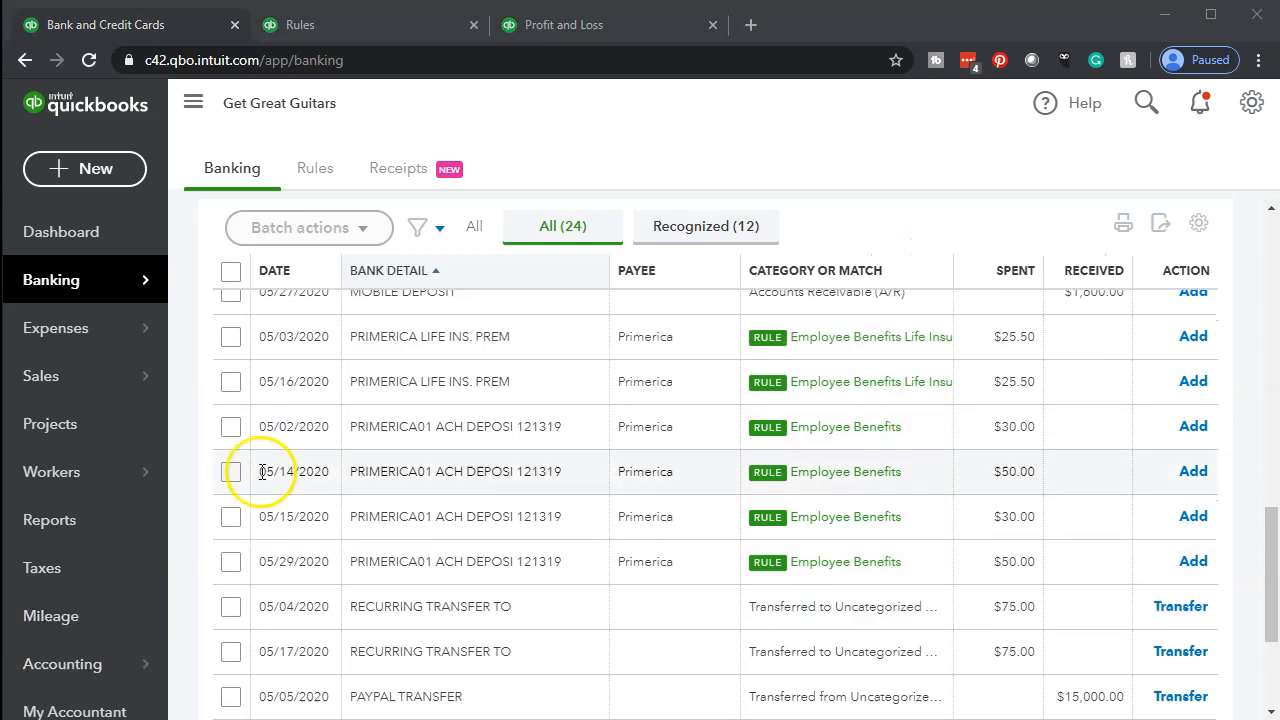
Batch-accept the six Primerica transactions together with the 05/04/2020 RECURRING TRANSFER TO entry
left_click(231, 338)
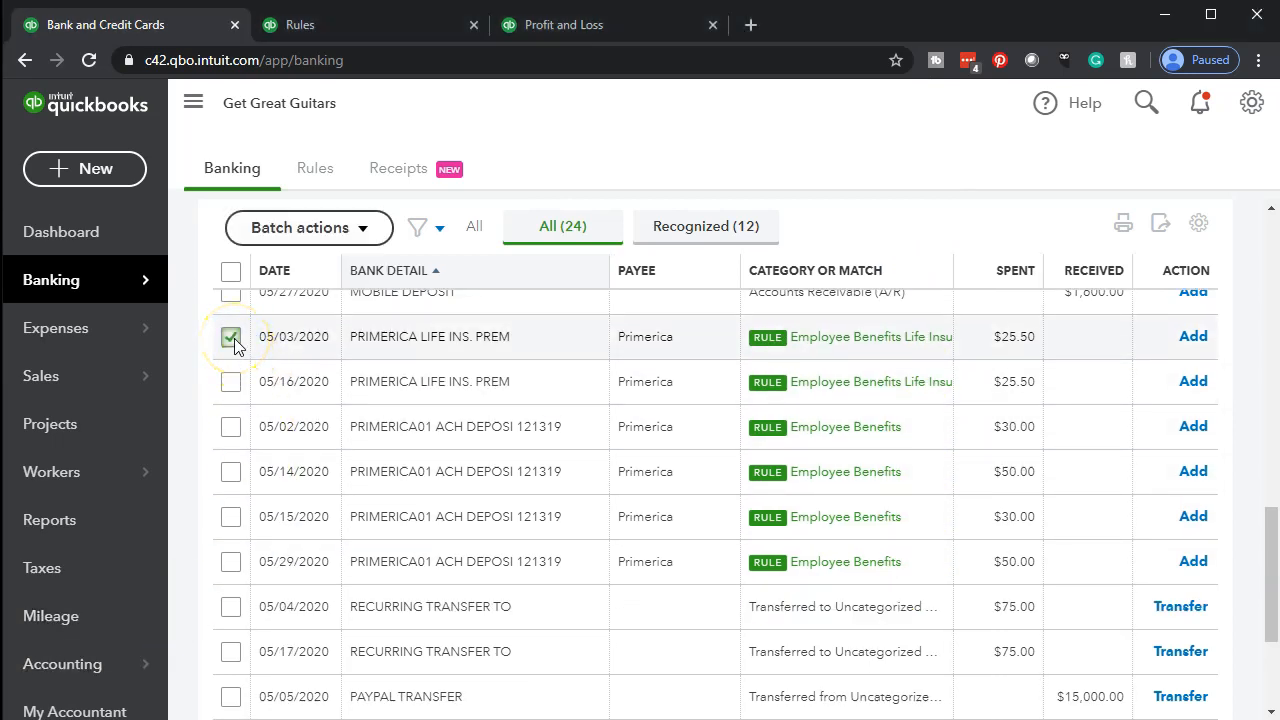
left_click(229, 607, "shift")
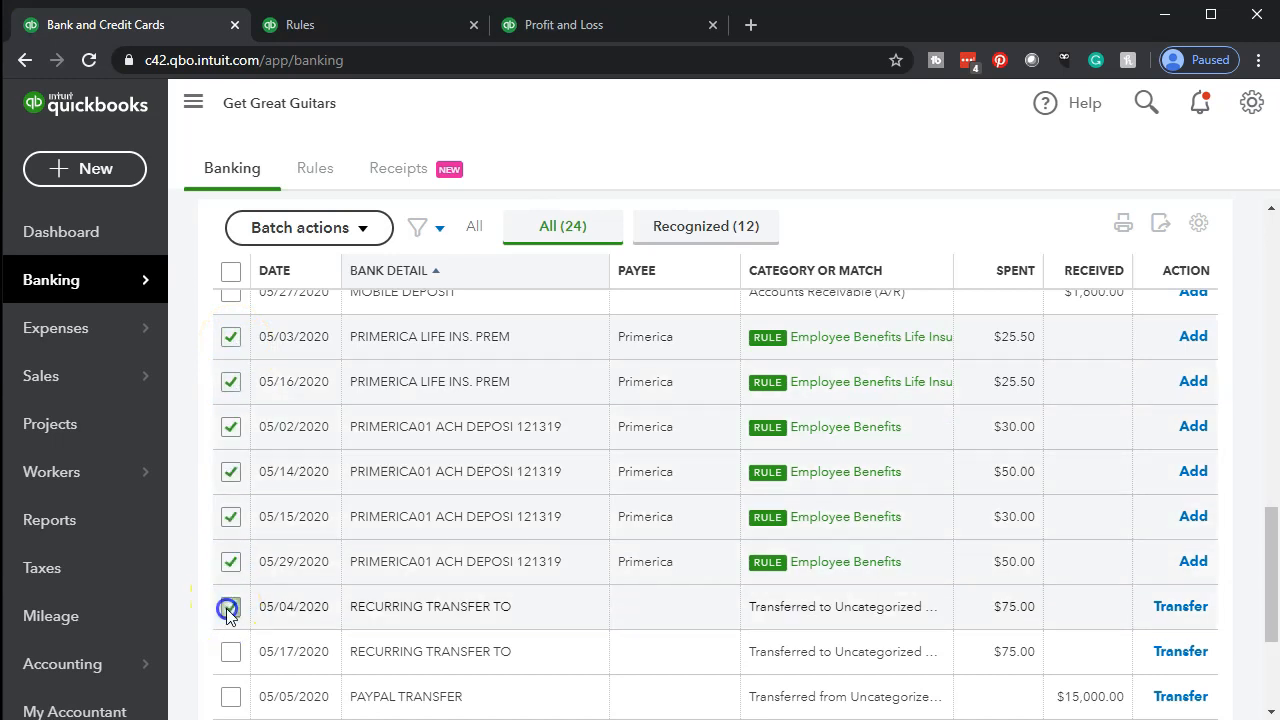
left_click(362, 229)
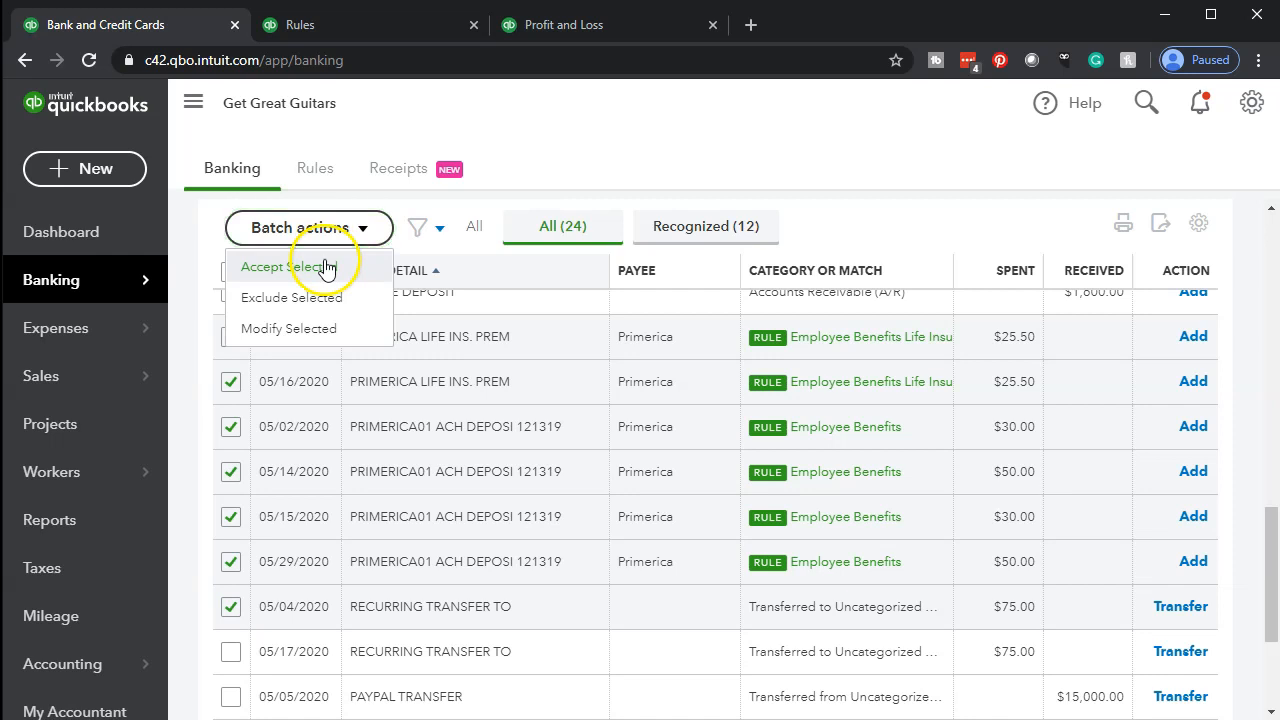
left_click(326, 268)
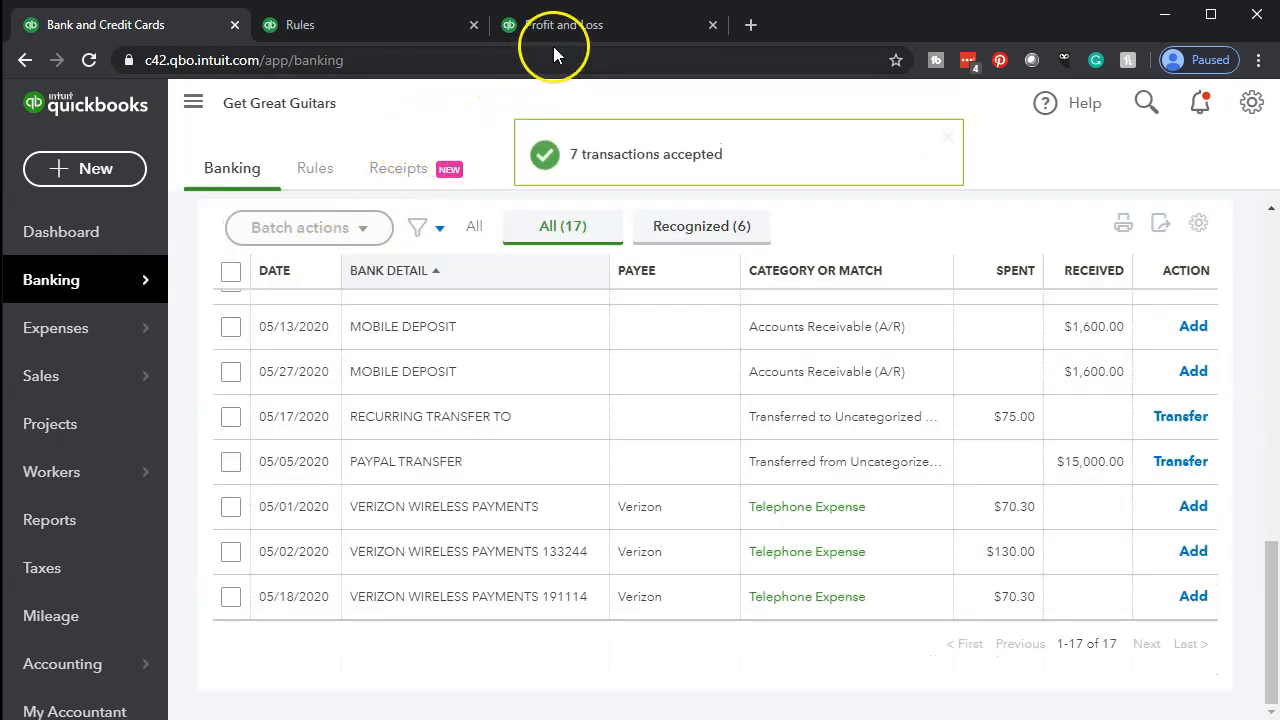
Reload the Profit and Loss report, hide the navigation menu, enlarge the page to 125% and review the expense accounts
left_click(560, 32)
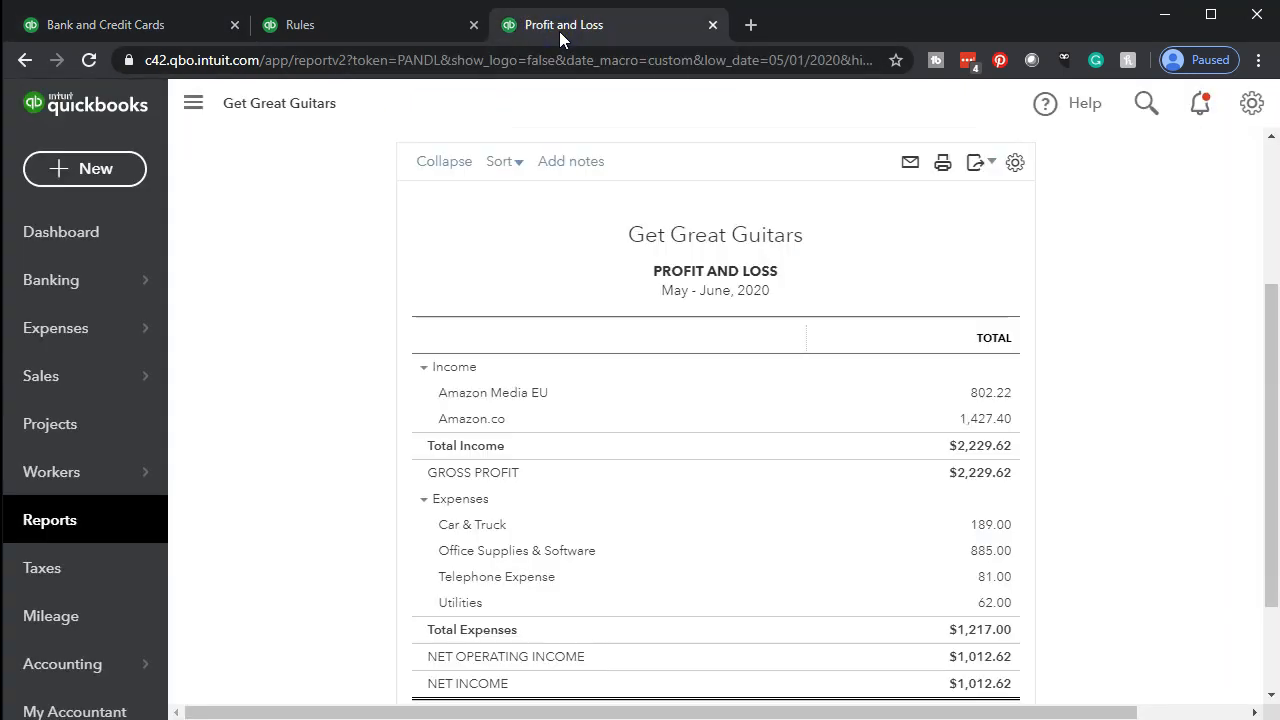
left_click(91, 60)
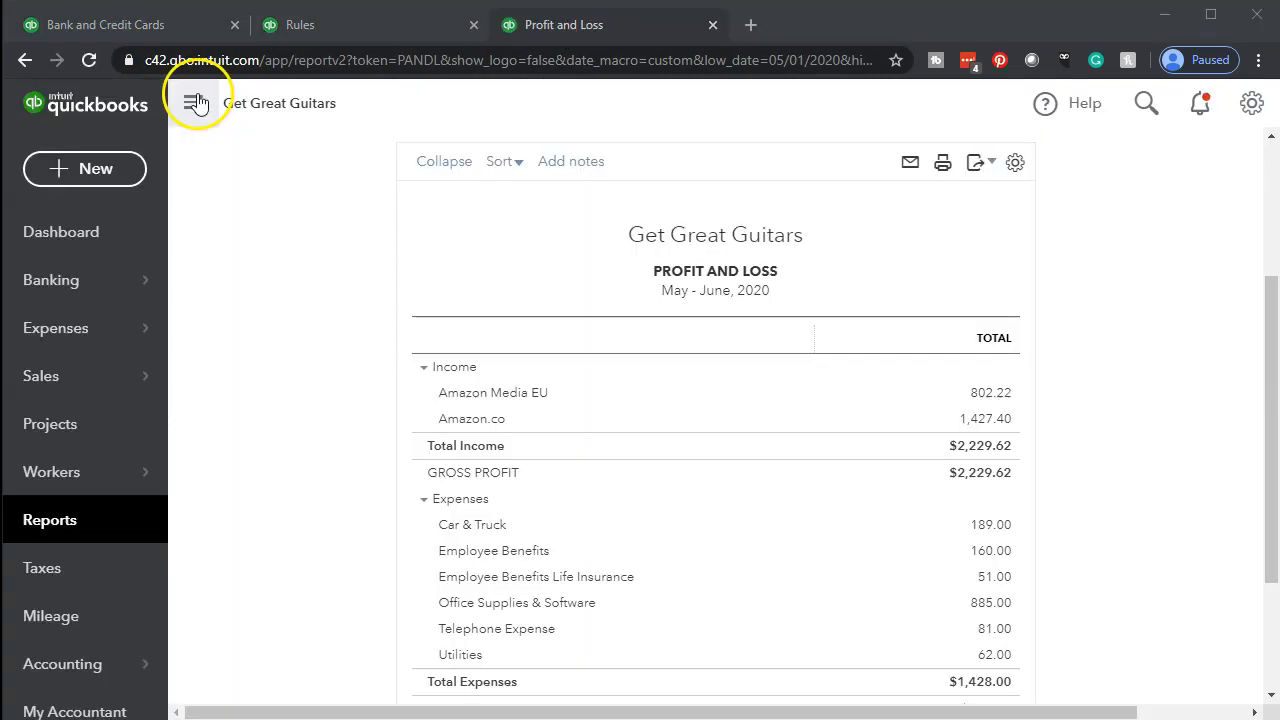
left_click(193, 103)
key("ctrl+plus")
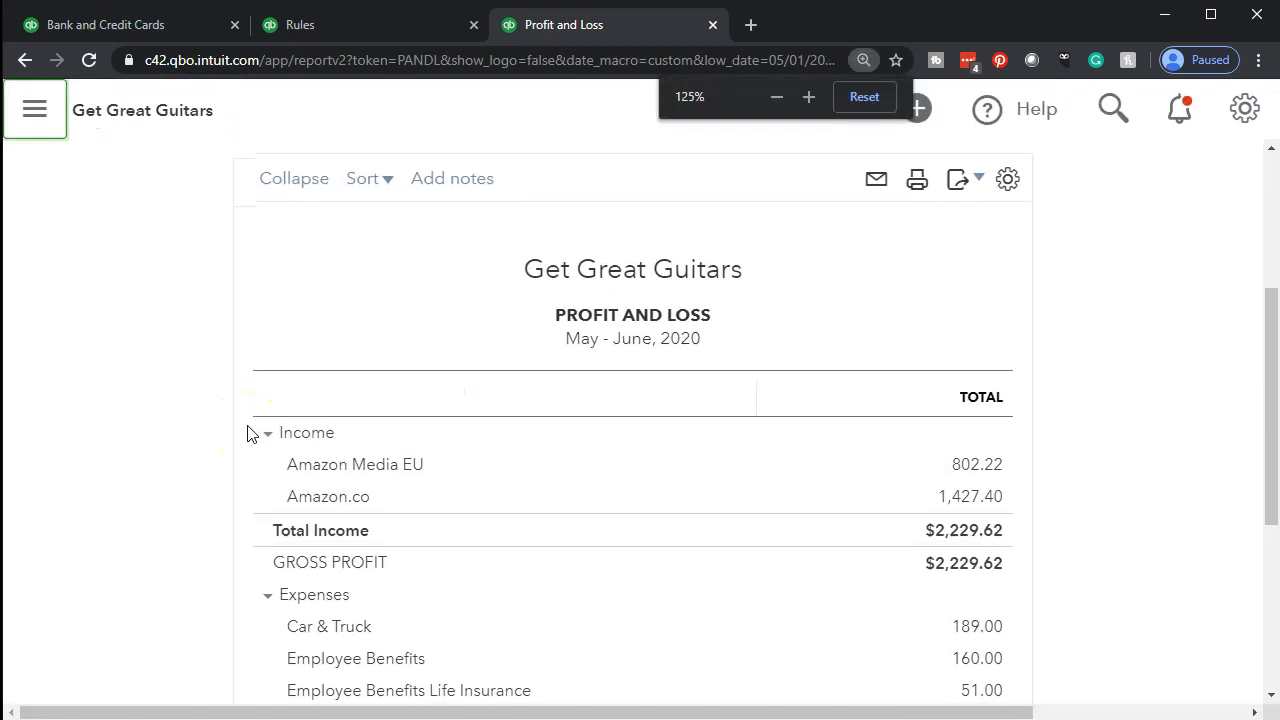
scroll(250, 434, "down", 3)
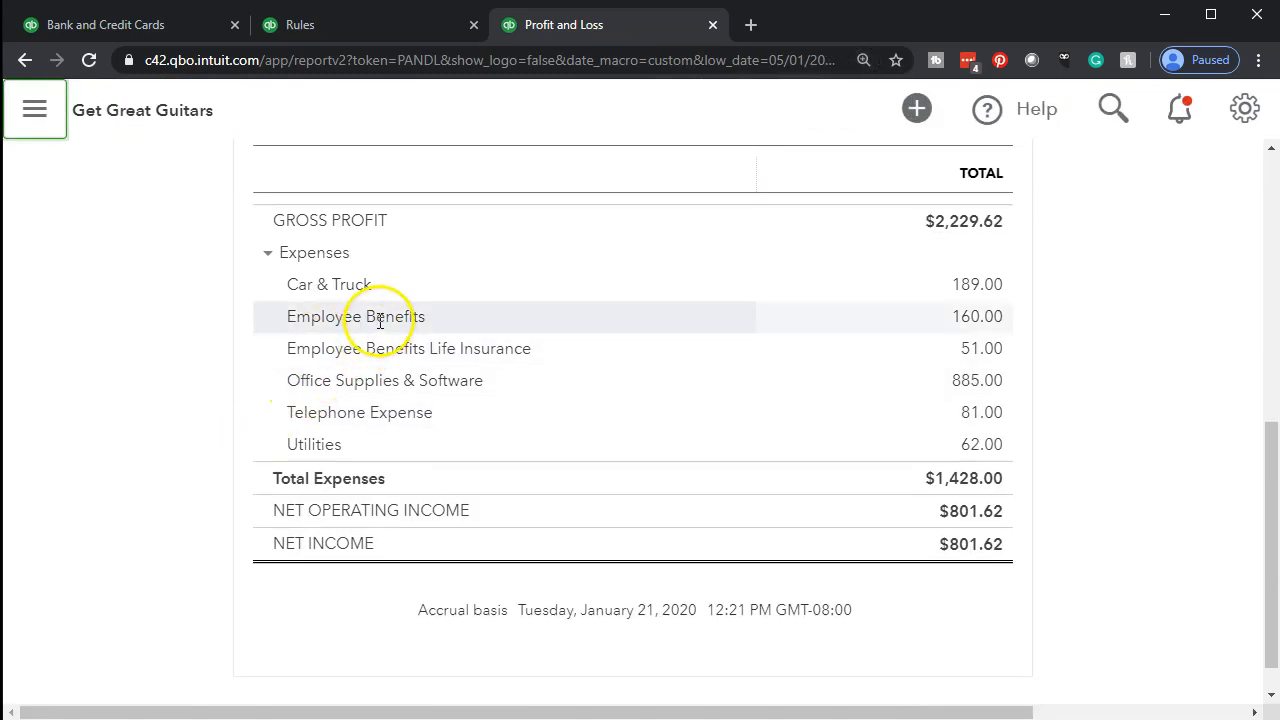
Examine the transactions behind the Employee Benefits total and return to the Profit and Loss summary
left_click(977, 316)
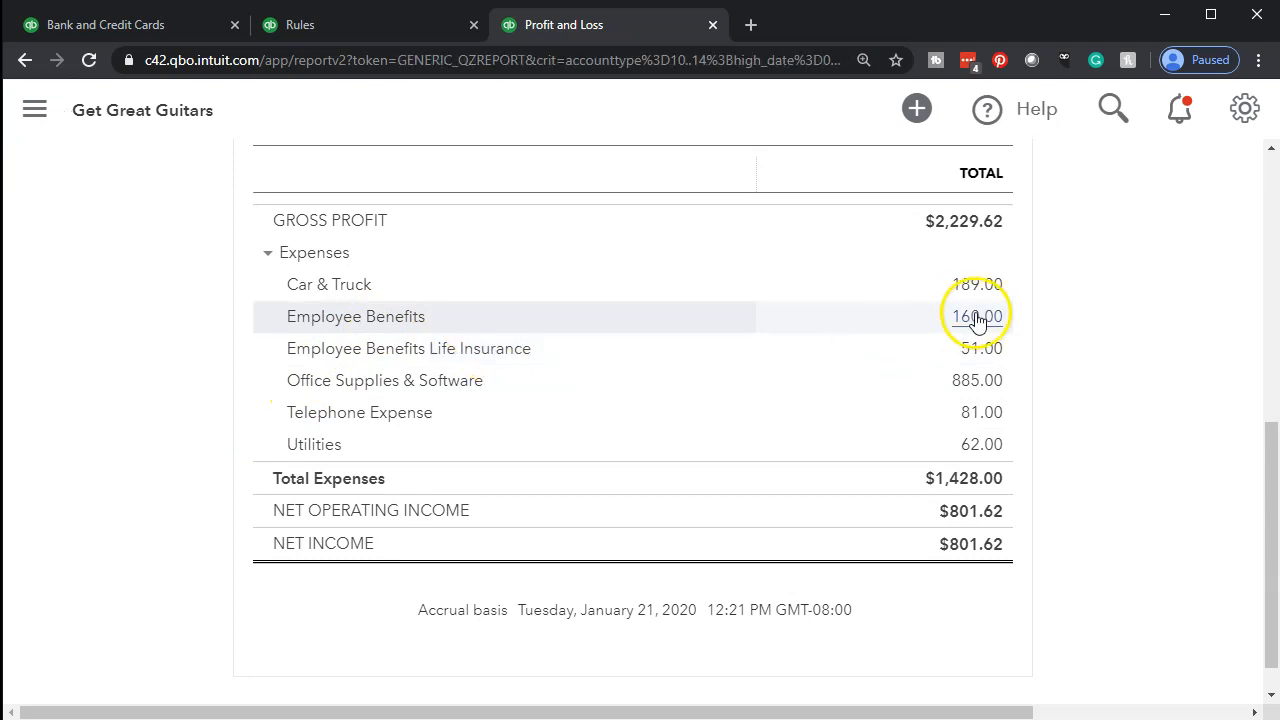
scroll(960, 340, "down", 2)
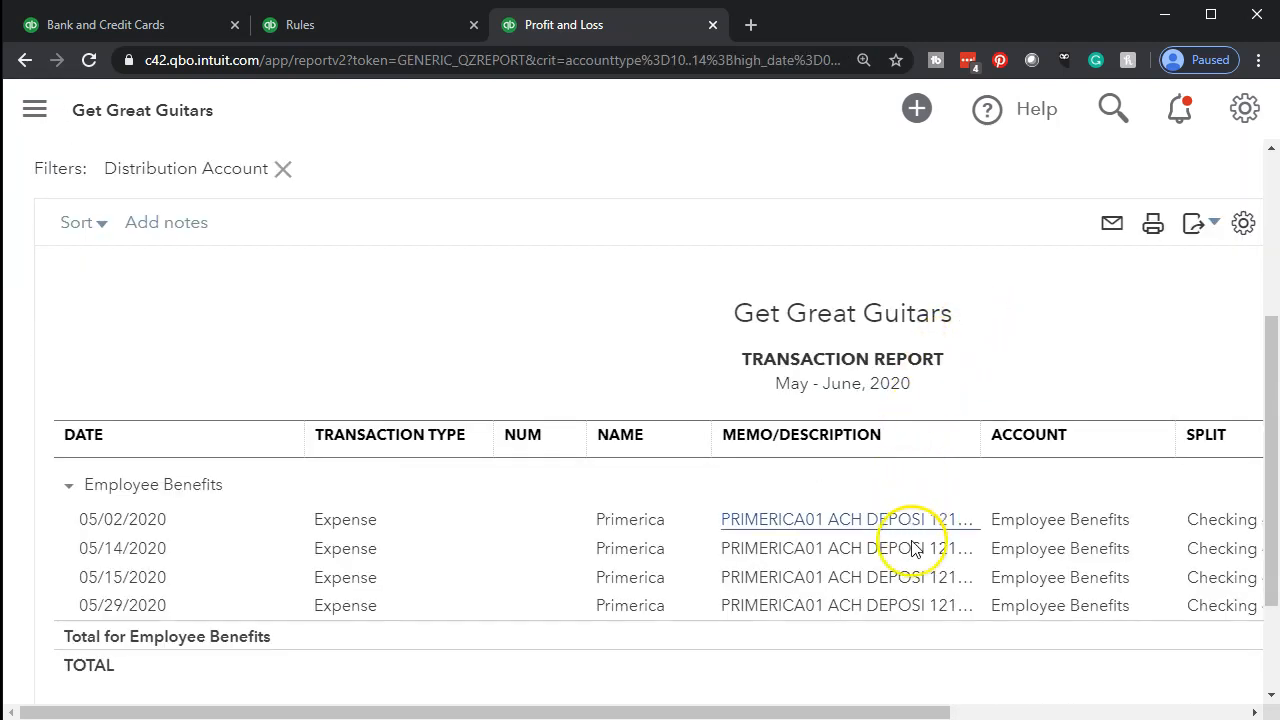
left_click_drag(909, 714, 951, 718)
scroll(243, 543, "up", 3)
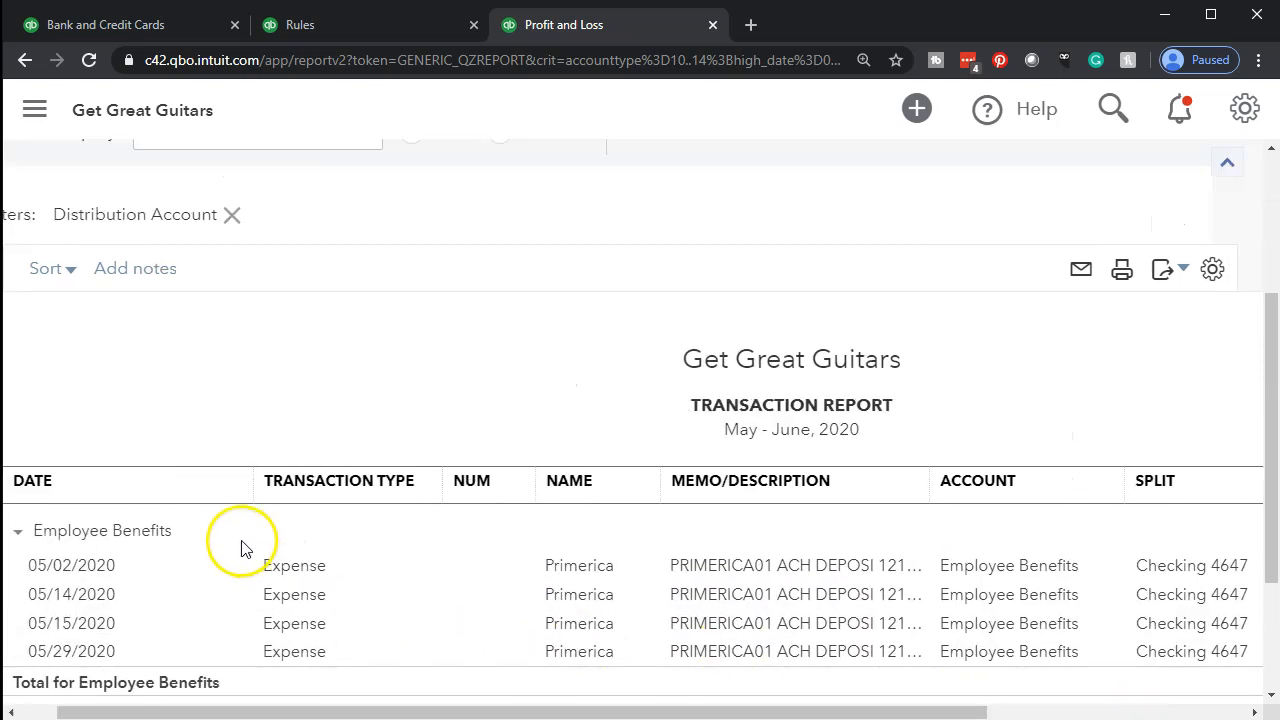
left_click(106, 240)
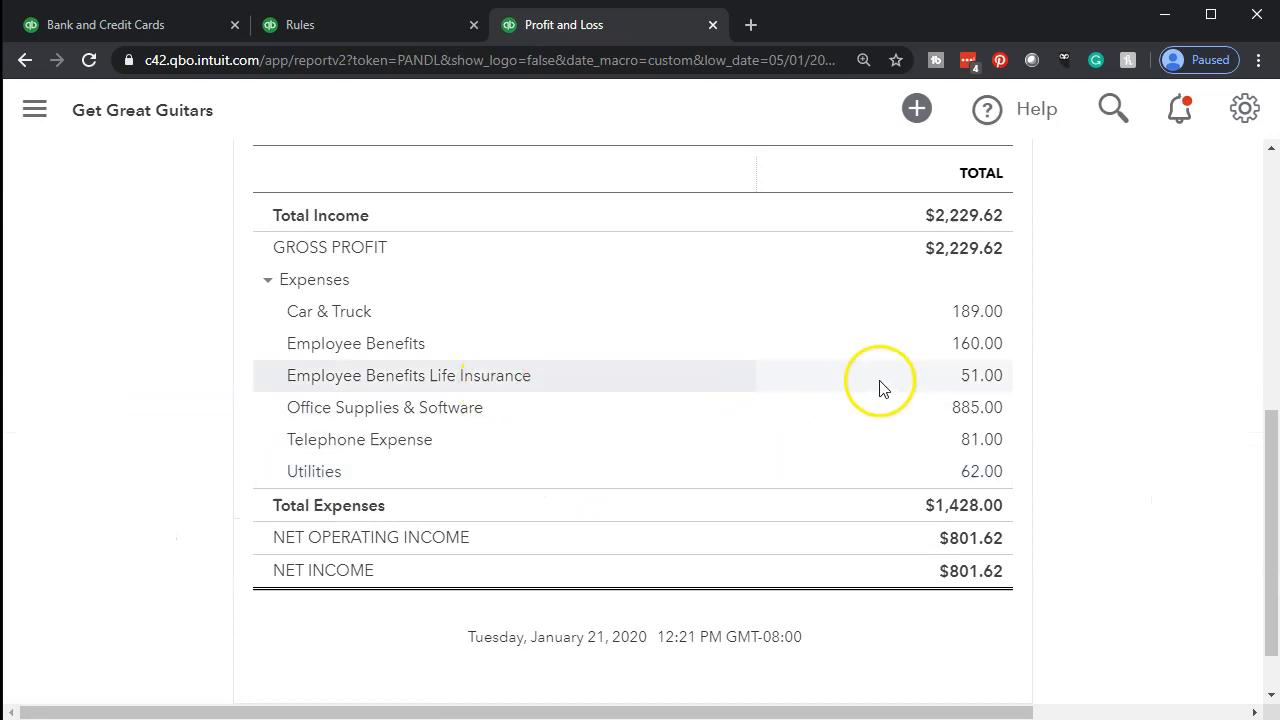
Check the transaction detail of Employee Benefits Life Insurance and go back to the Profit and Loss summary
left_click(986, 377)
left_click(454, 596)
scroll(306, 547, "up", 1)
scroll(306, 547, "up", 3)
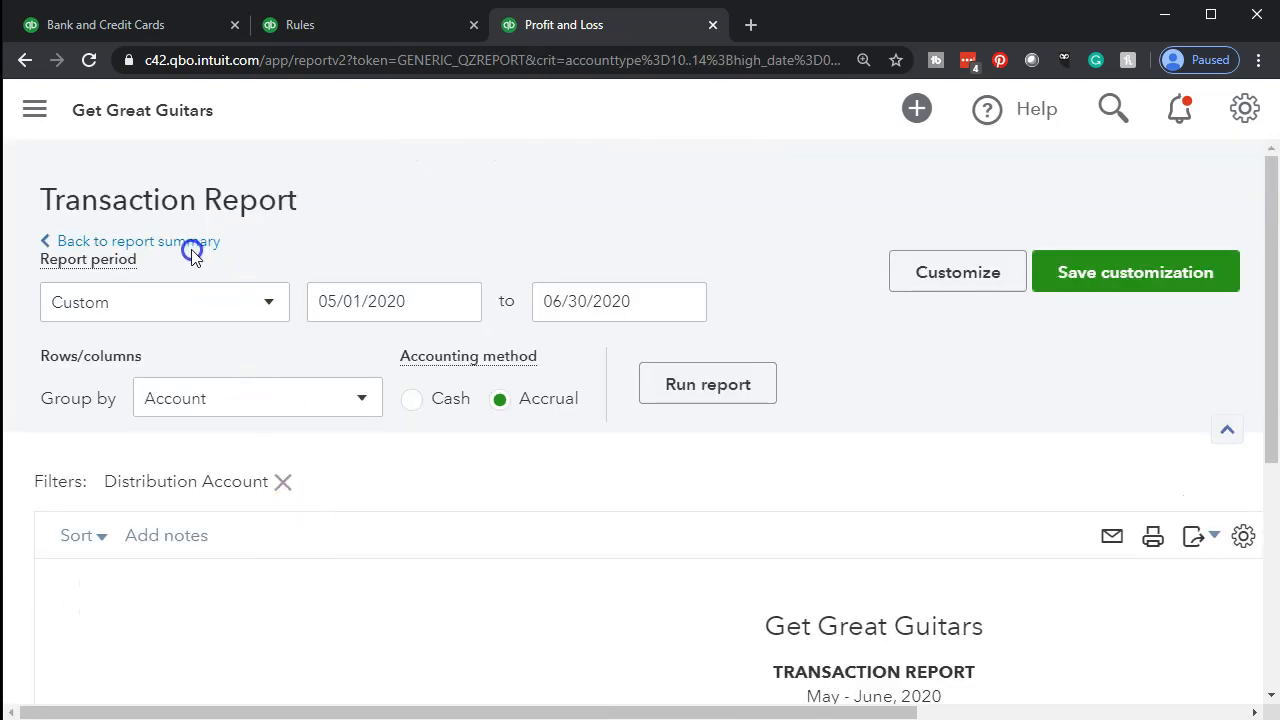
left_click(192, 244)
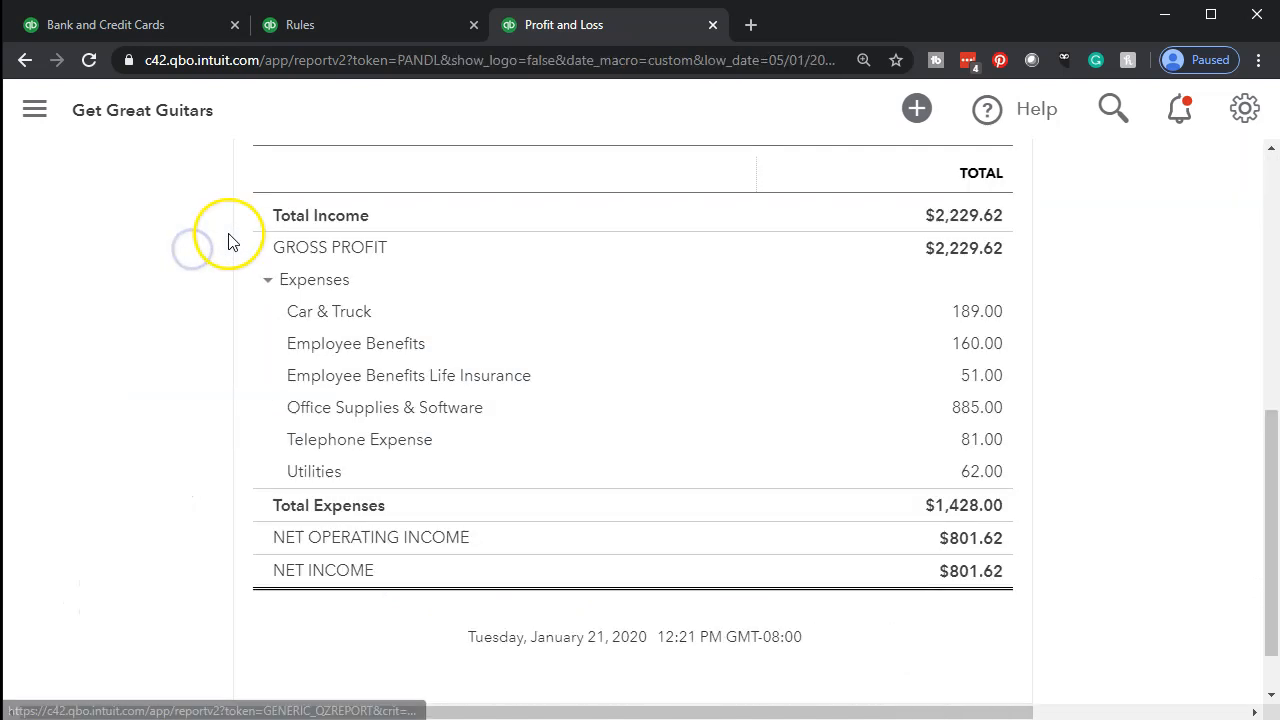
Return to the bank transactions at normal page size with the navigation menu hidden and look through the remaining For Review entries
left_click(182, 29)
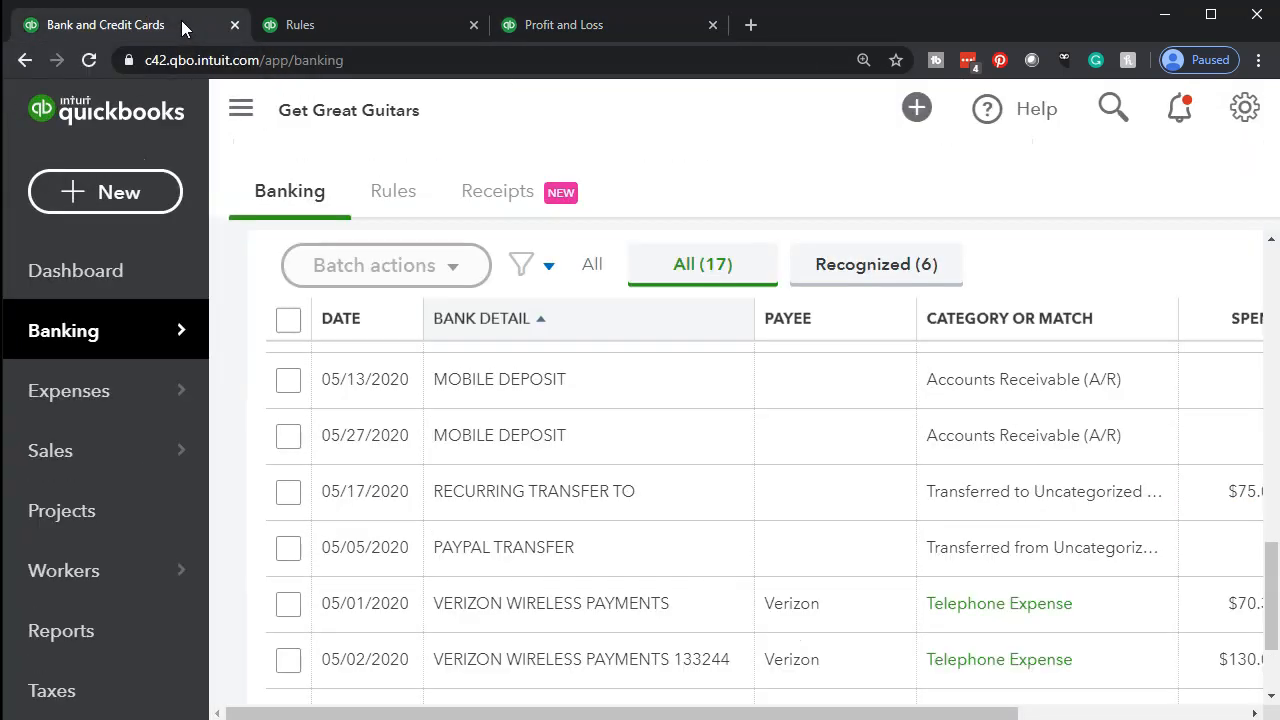
key("ctrl+minus")
key("ctrl+minus")
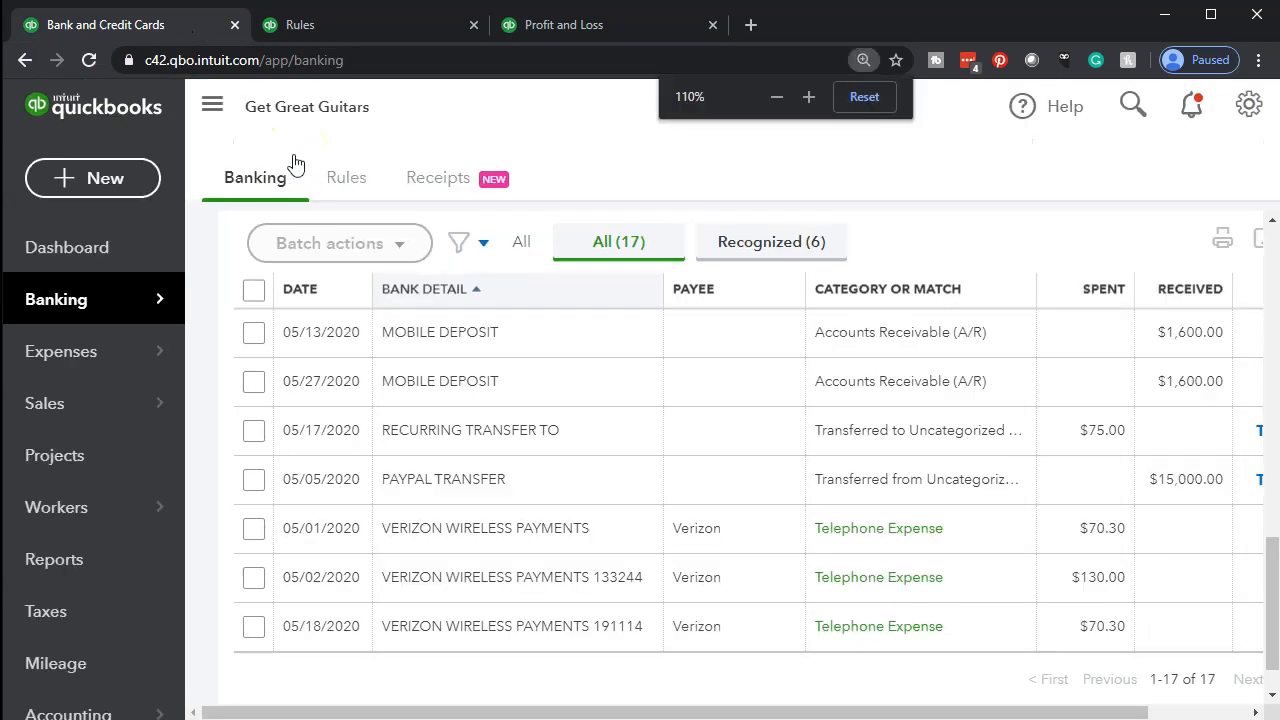
left_click(193, 103)
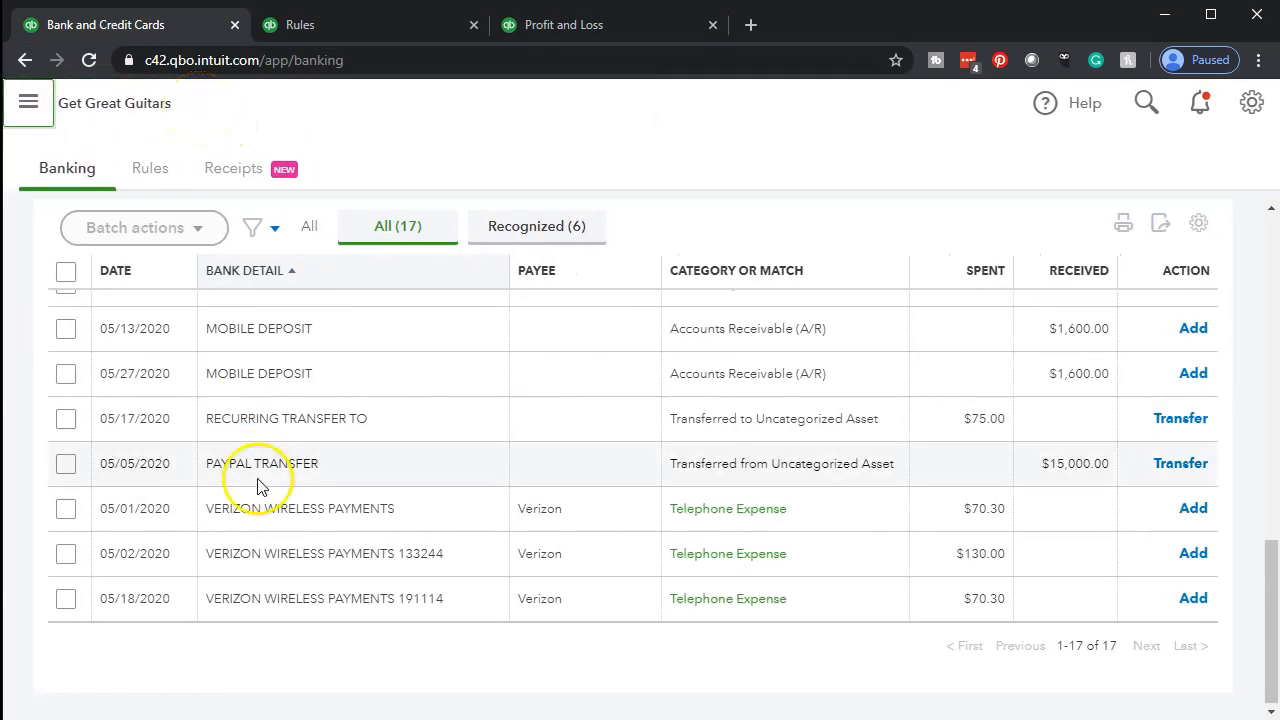
scroll(260, 483, "up", 1)
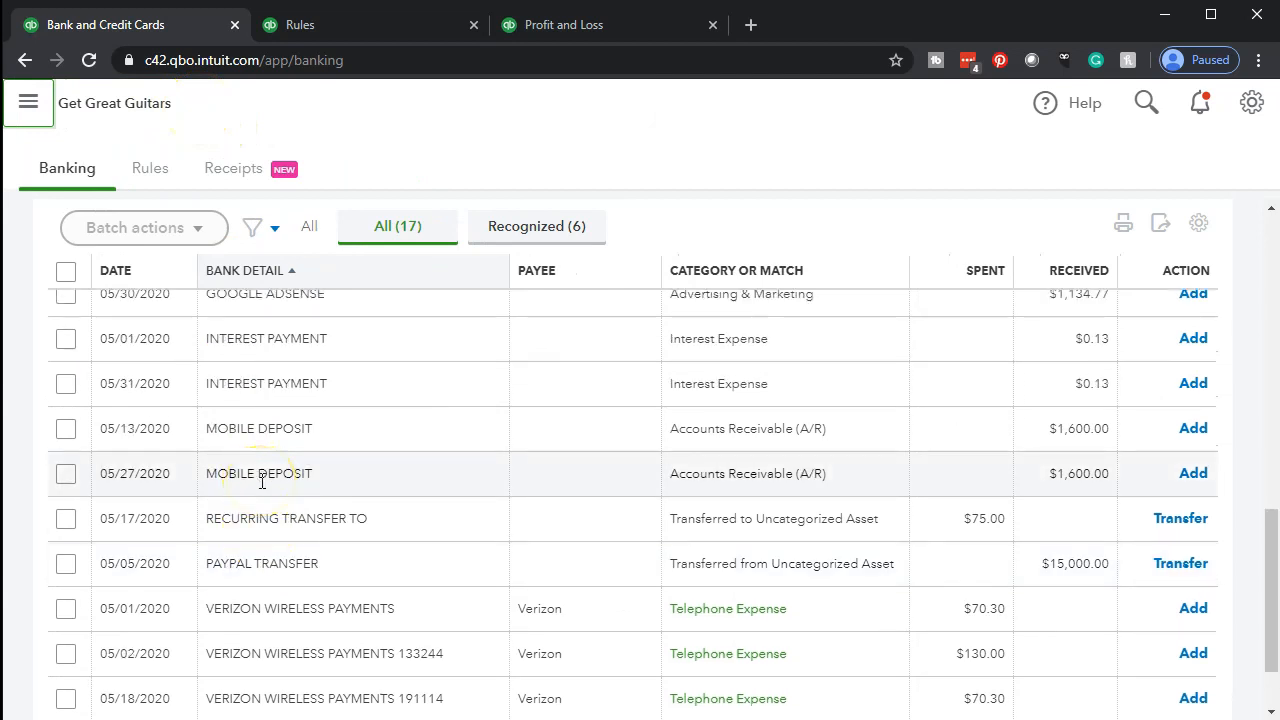
scroll(270, 481, "up", 1)
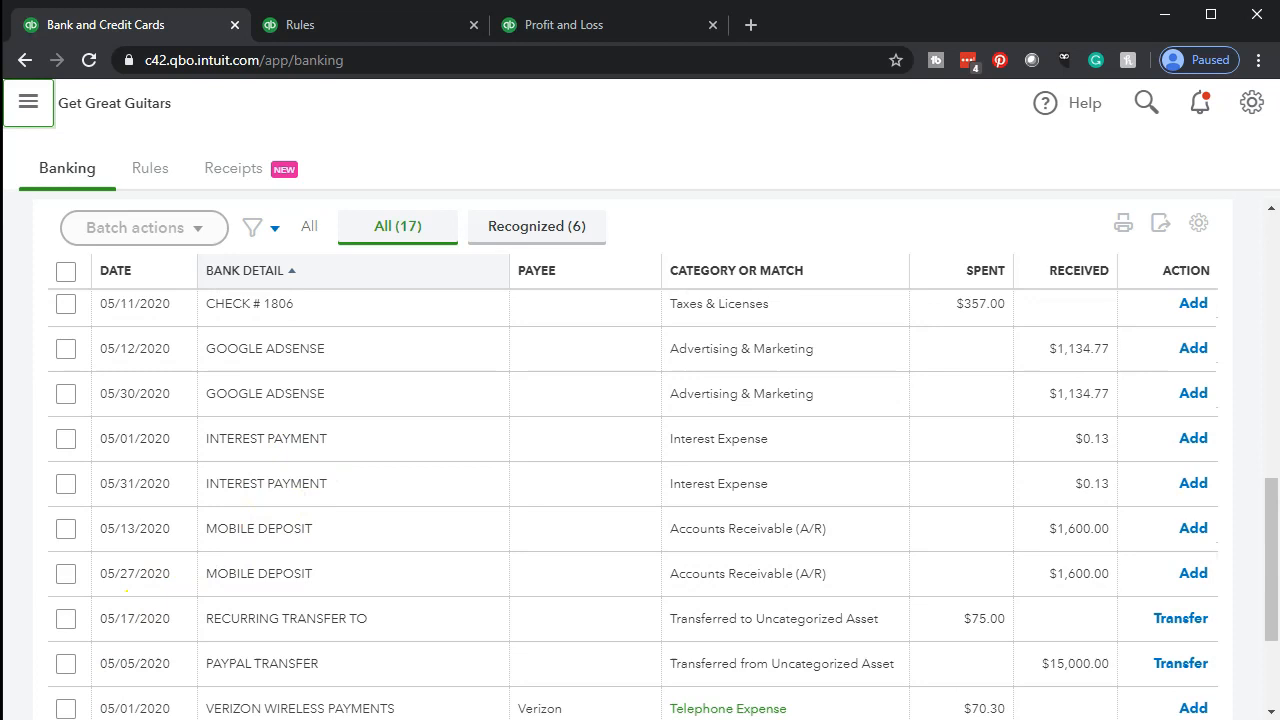
scroll(206, 600, "down", 2)
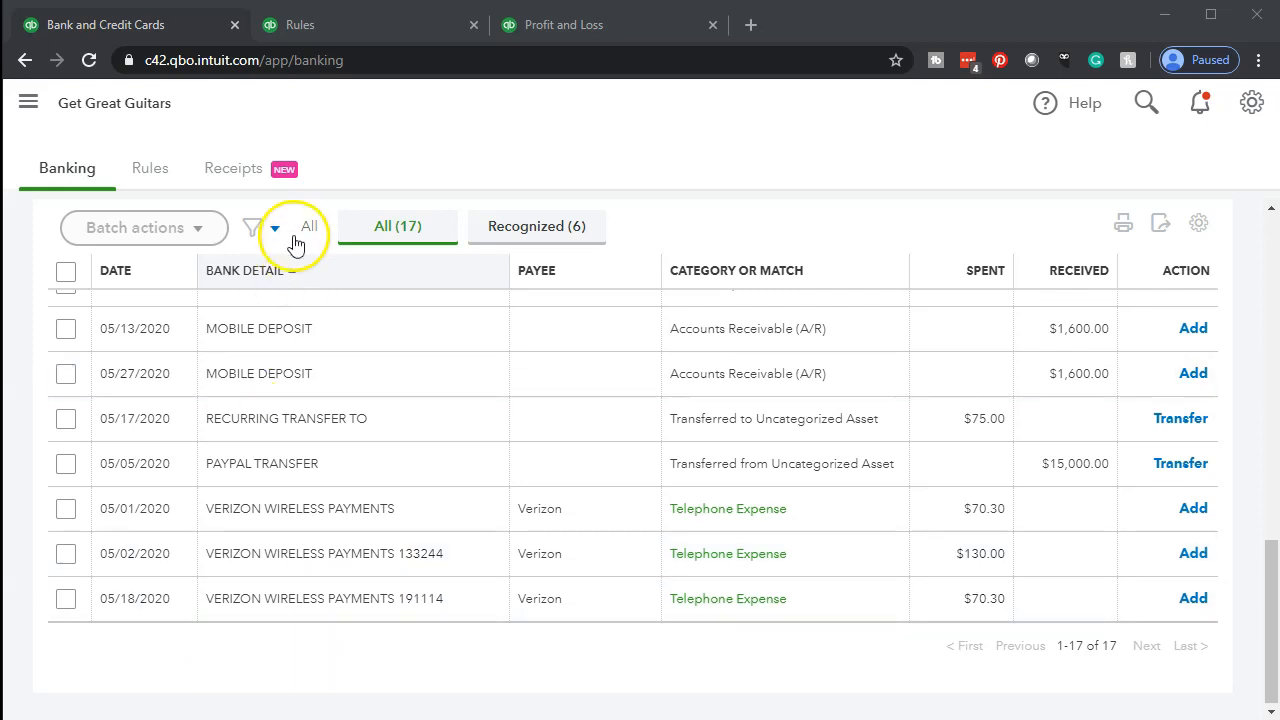
left_click(149, 178)
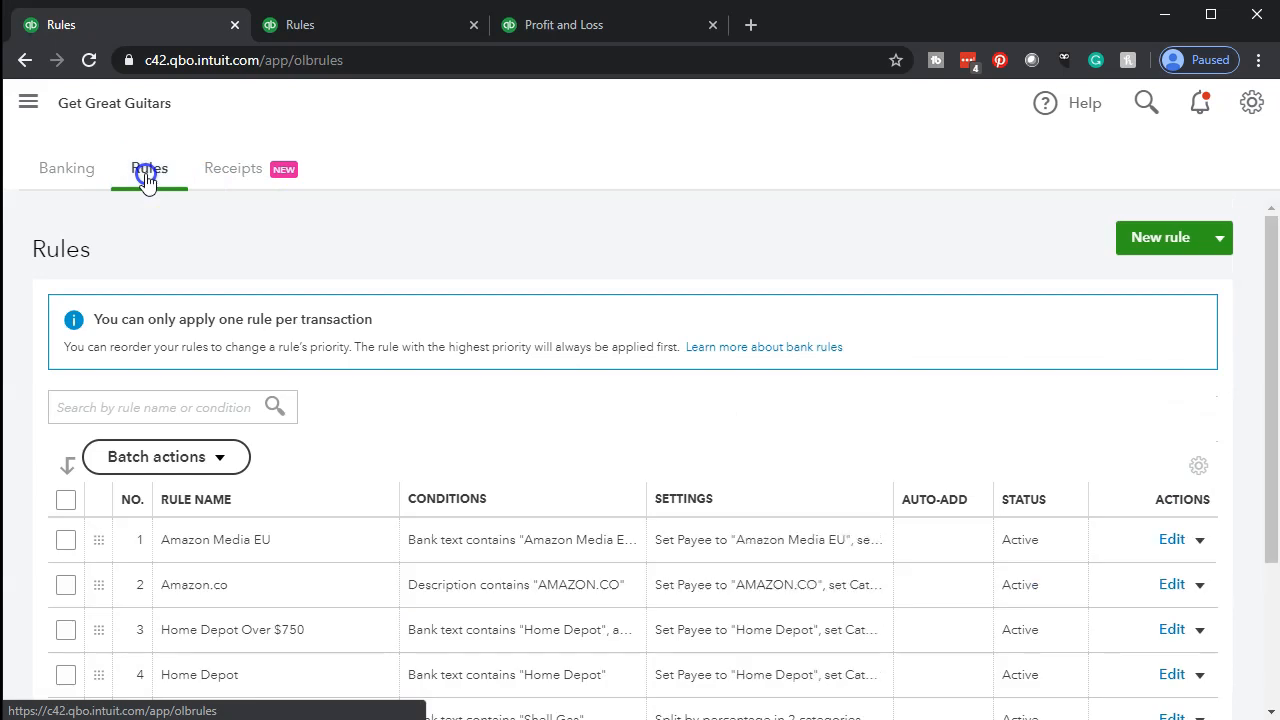
left_click(1146, 246)
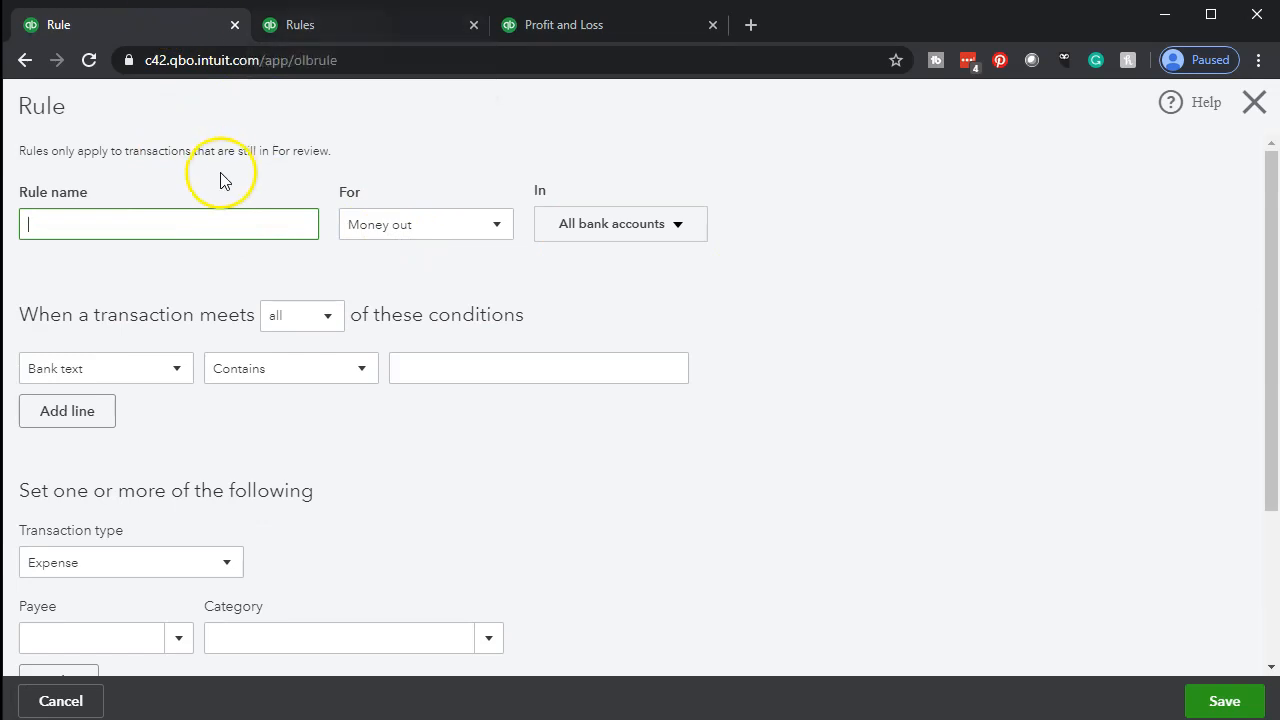
left_click(1254, 102)
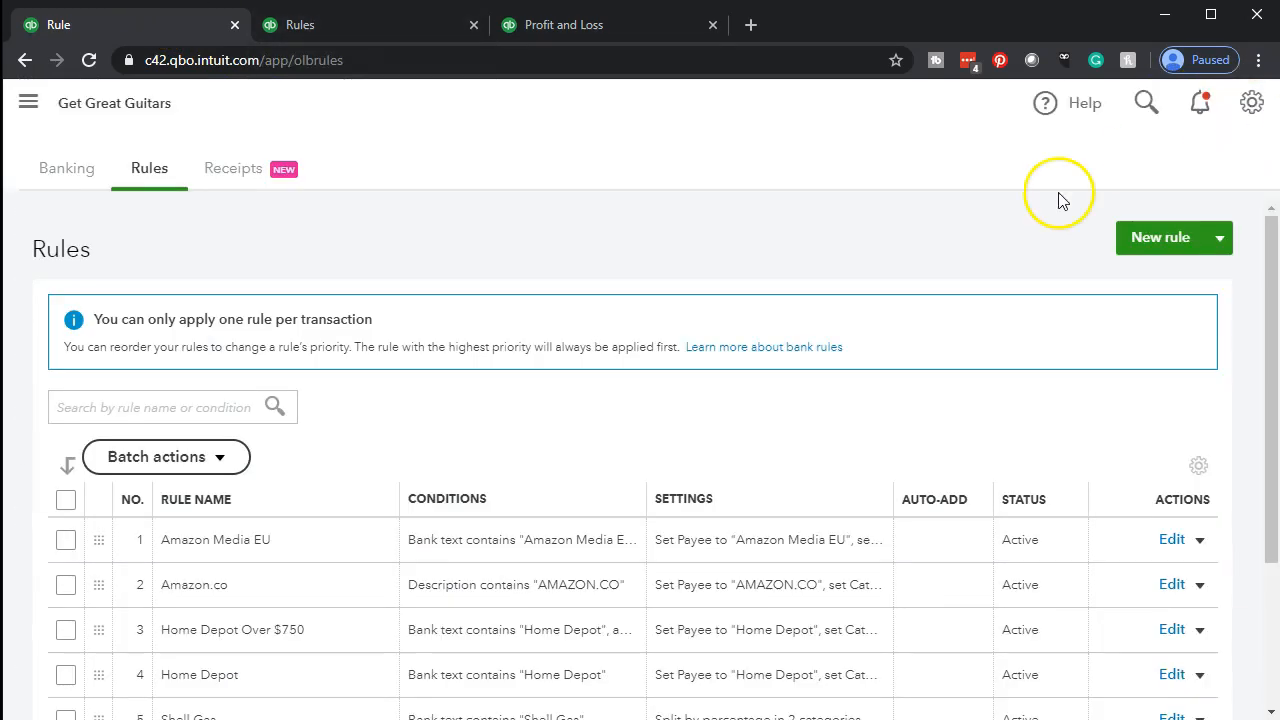
left_click(62, 172)
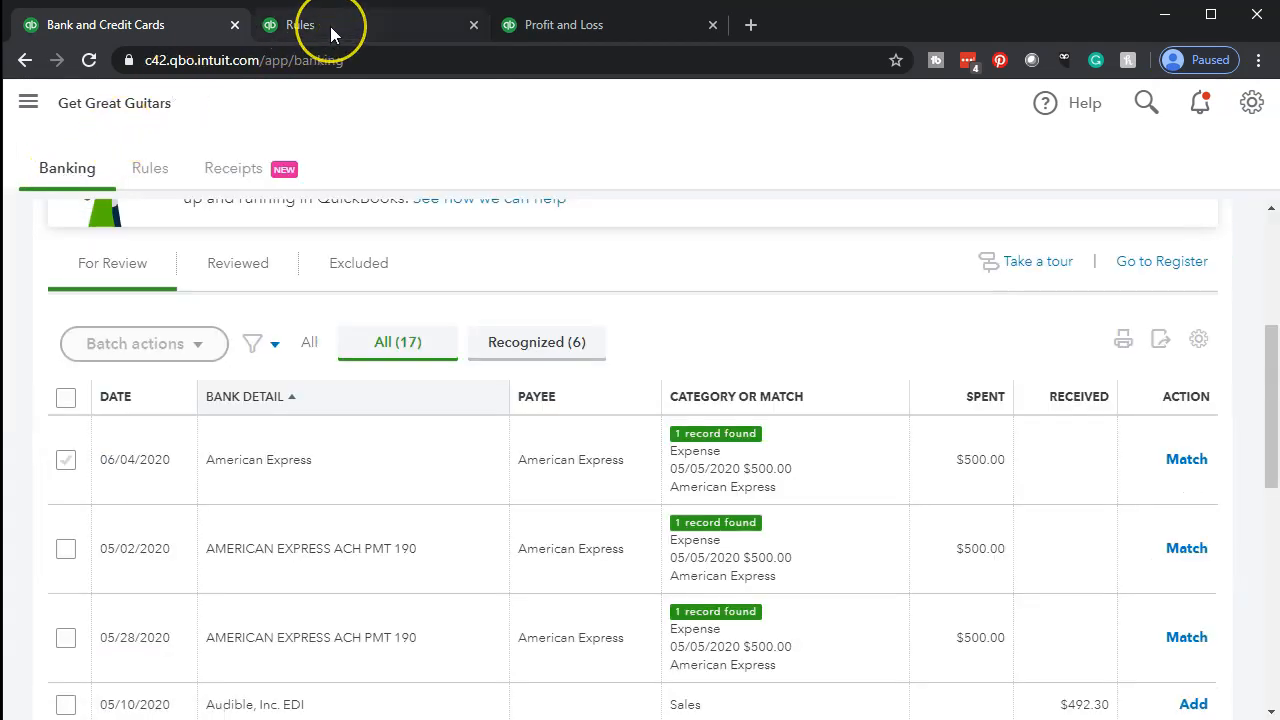
scroll(386, 540, "down", 6)
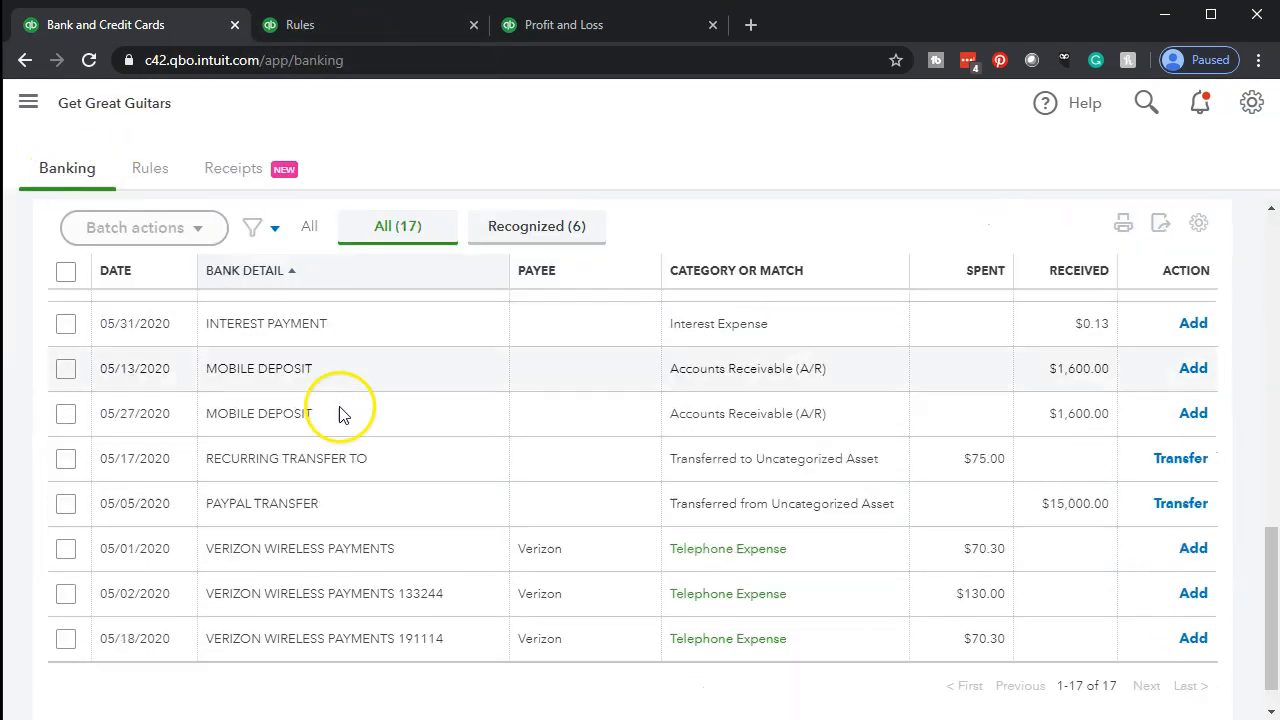
left_click(362, 32)
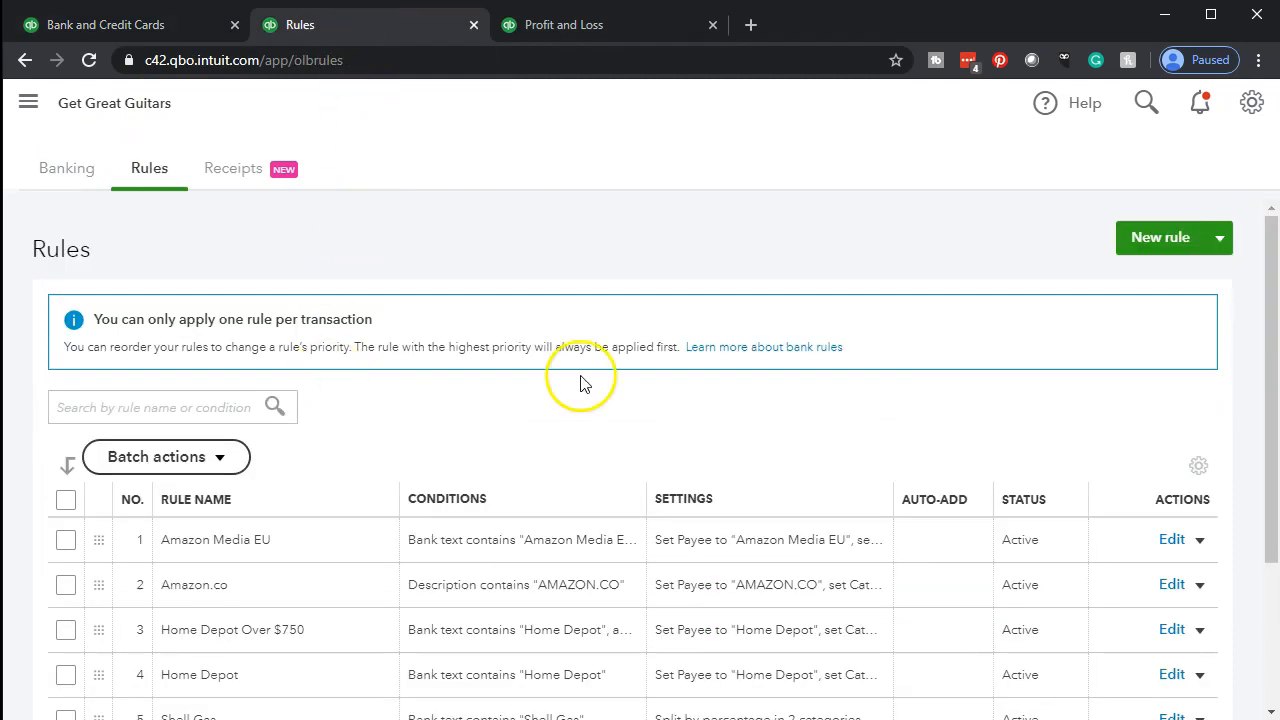
left_click(1147, 243)
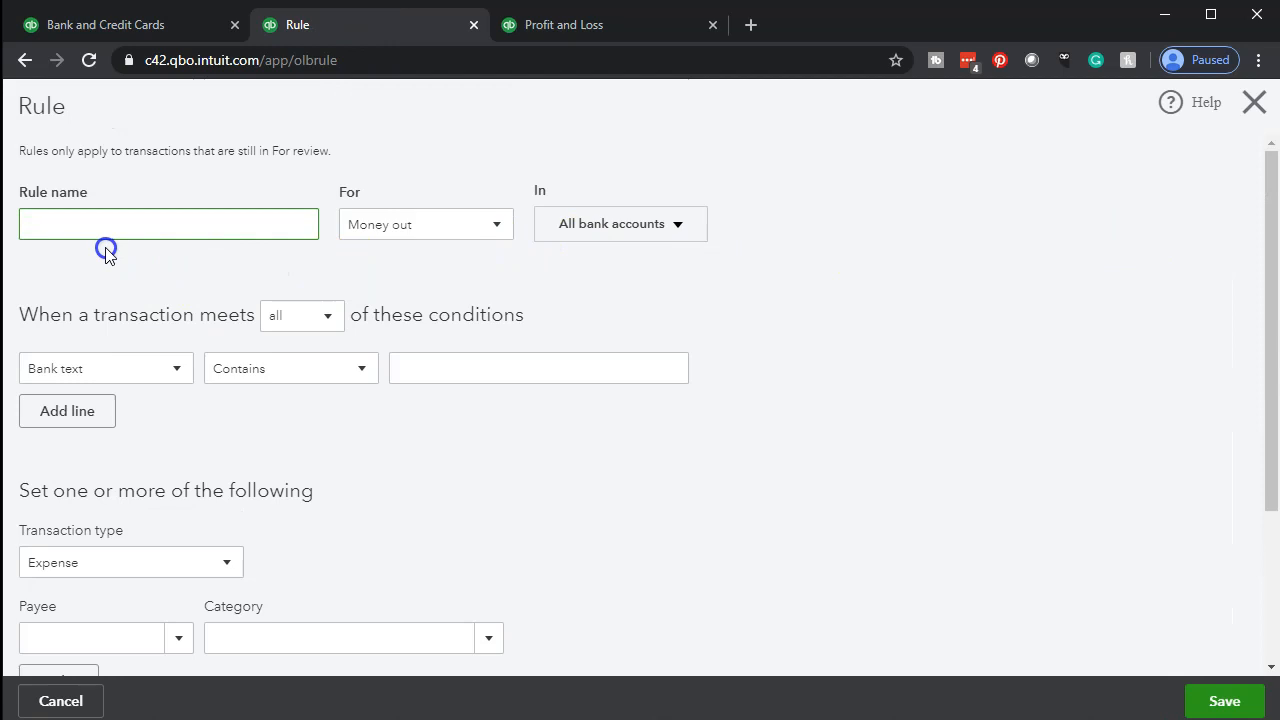
left_click(110, 26)
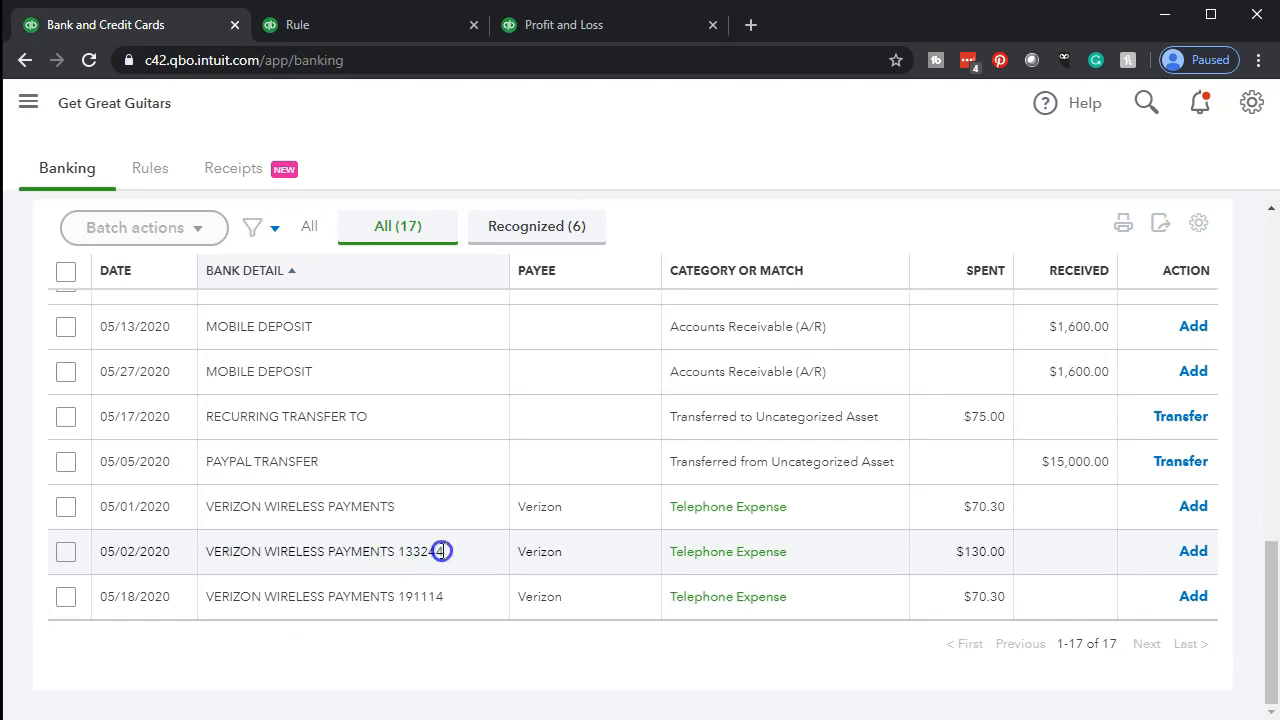
left_click_drag(441, 551, 163, 557)
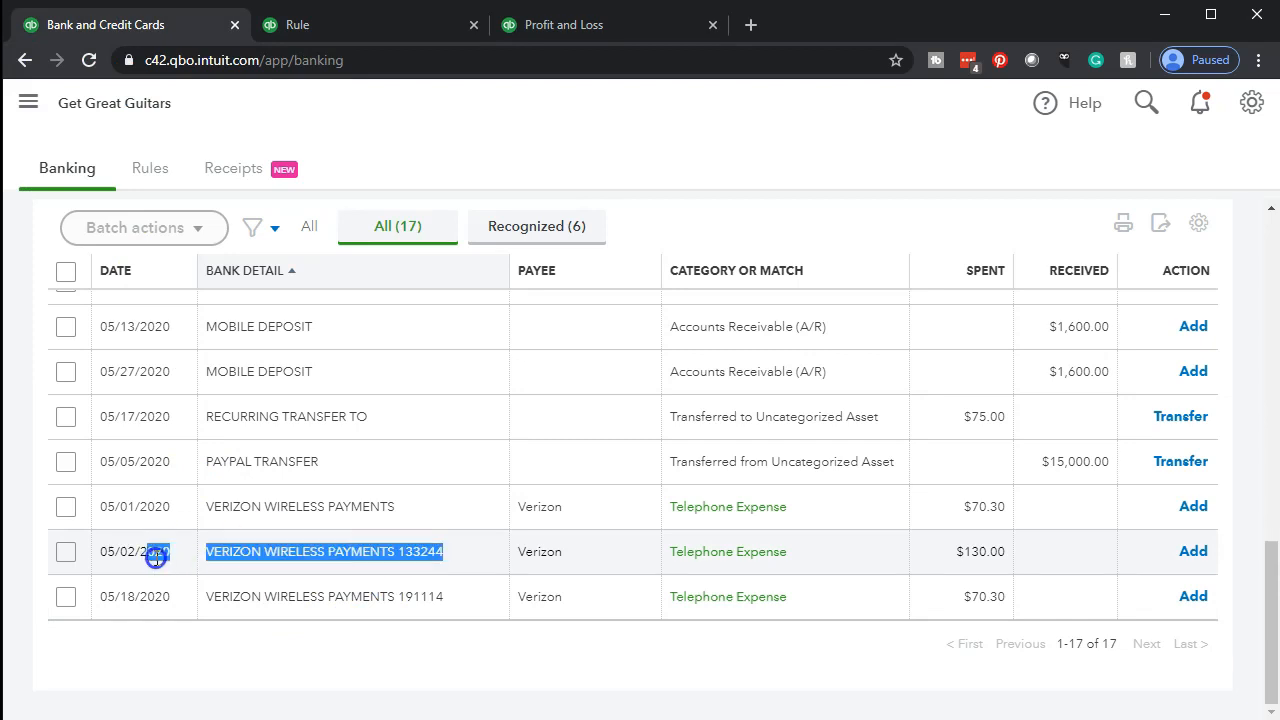
left_click(207, 557)
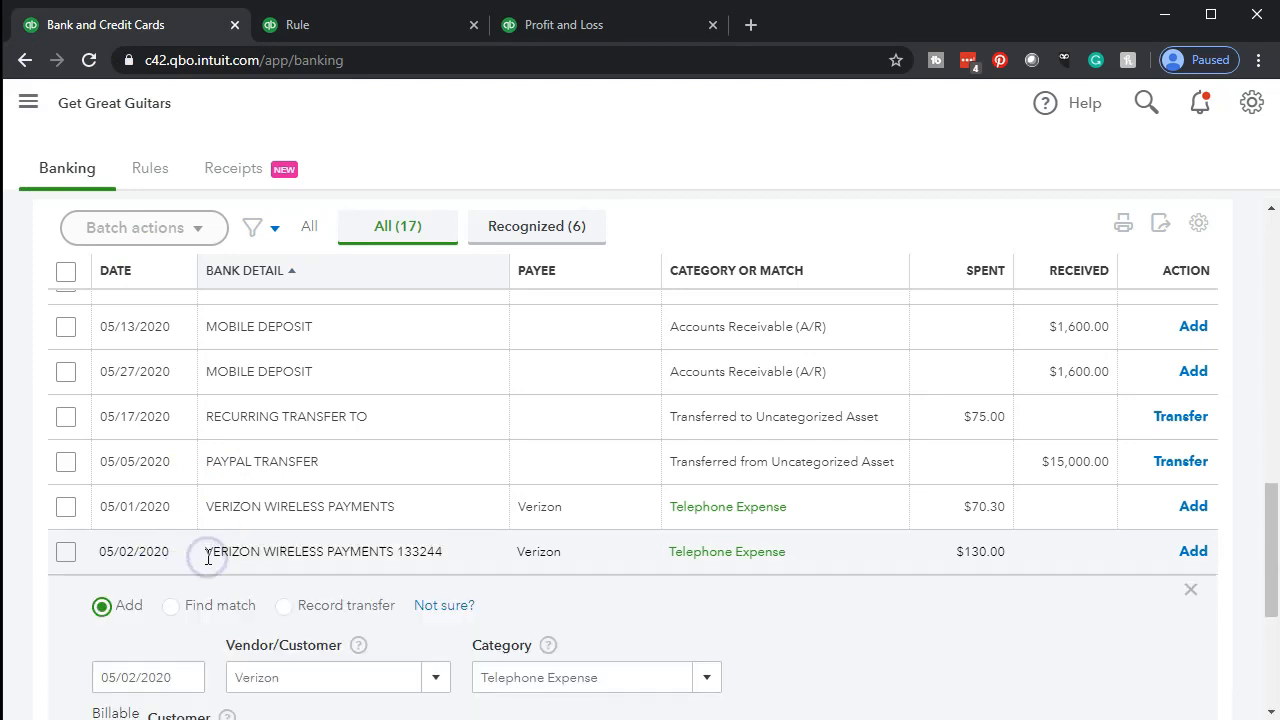
left_click(441, 551)
left_click(441, 551)
left_click(441, 551)
left_click_drag(441, 551, 209, 546)
key("ctrl+c")
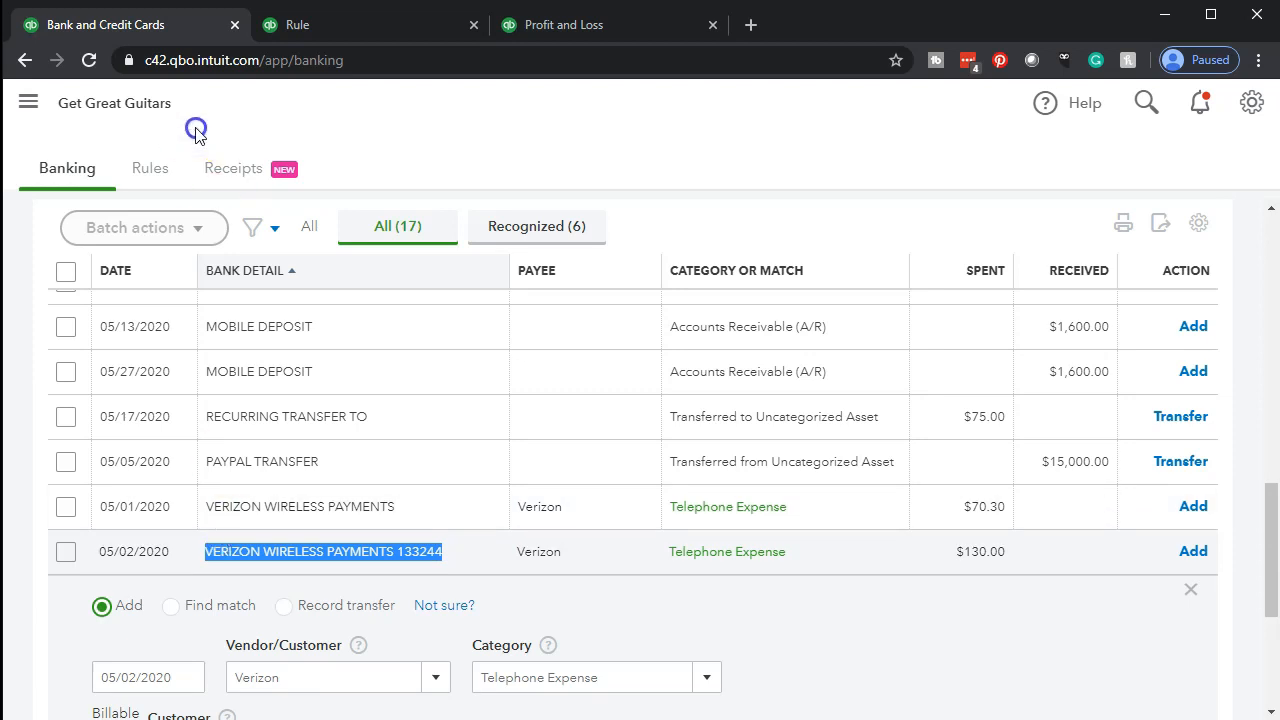
left_click(310, 20)
left_click(131, 236)
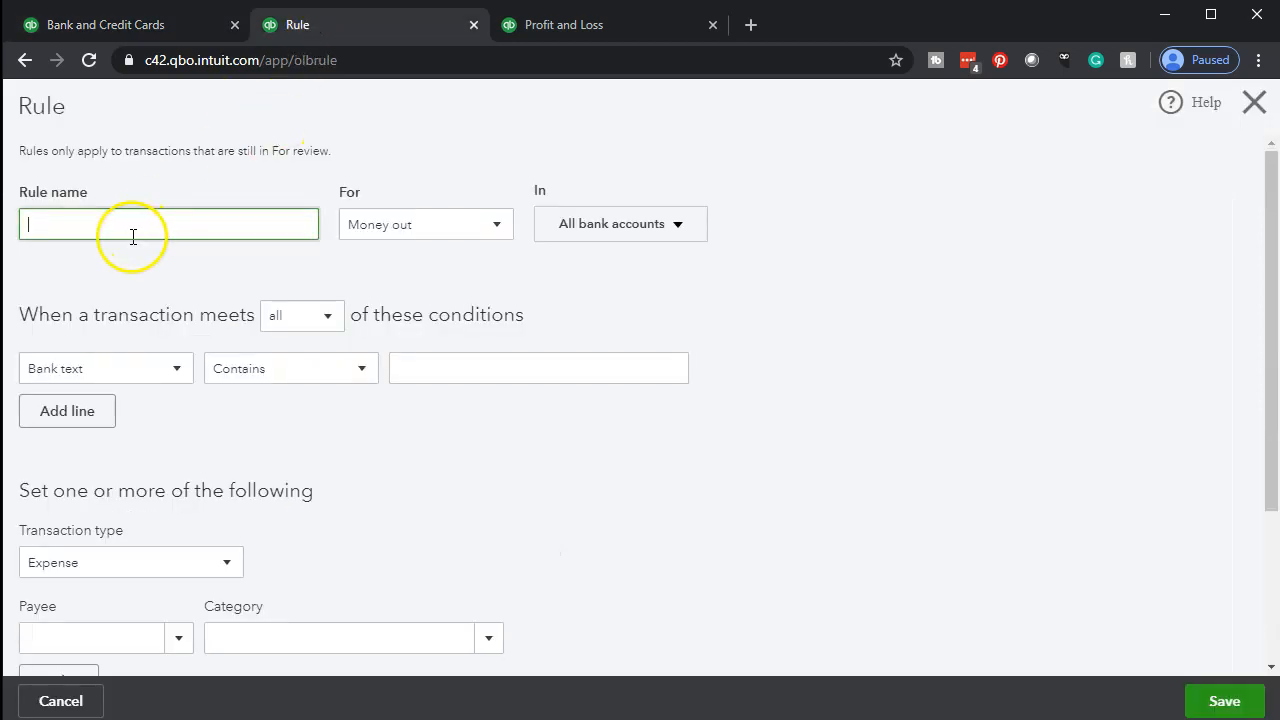
key("ctrl+v")
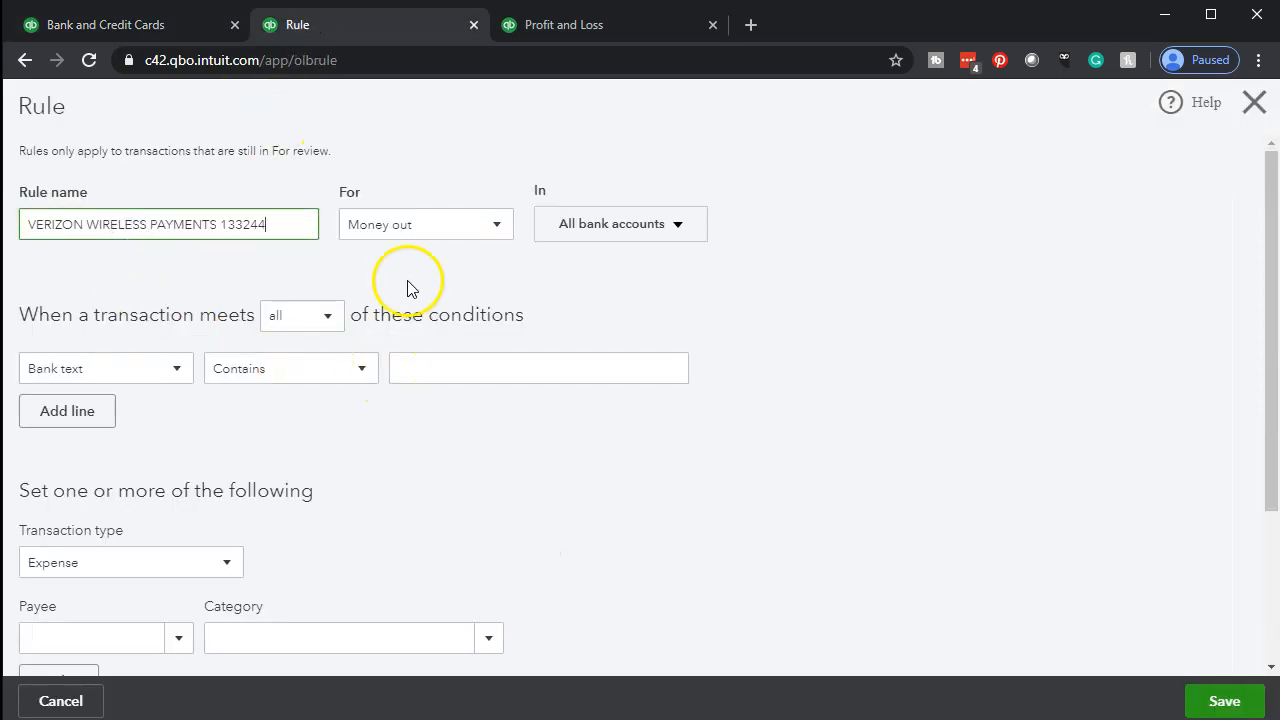
Set the rule's condition to bank text containing VERIZON WIRELESS PAYMENTS 133244
left_click(477, 368)
key("ctrl+v")
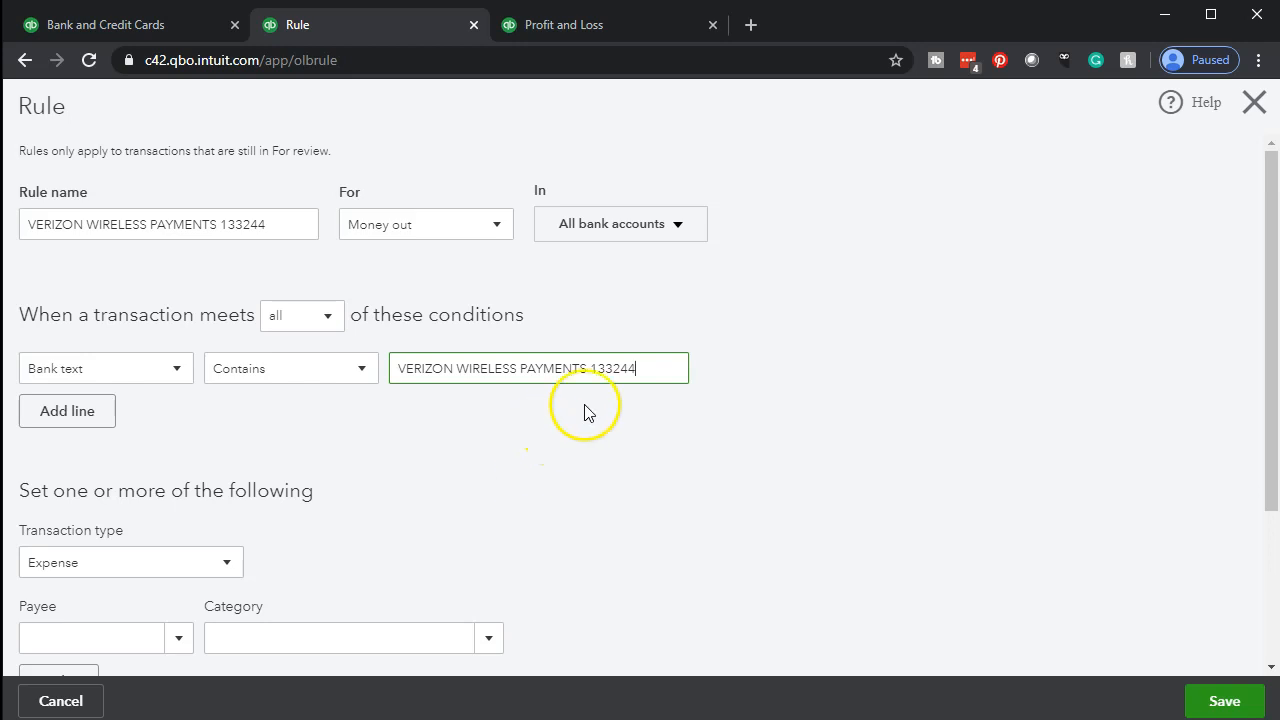
scroll(630, 400, "down", 1)
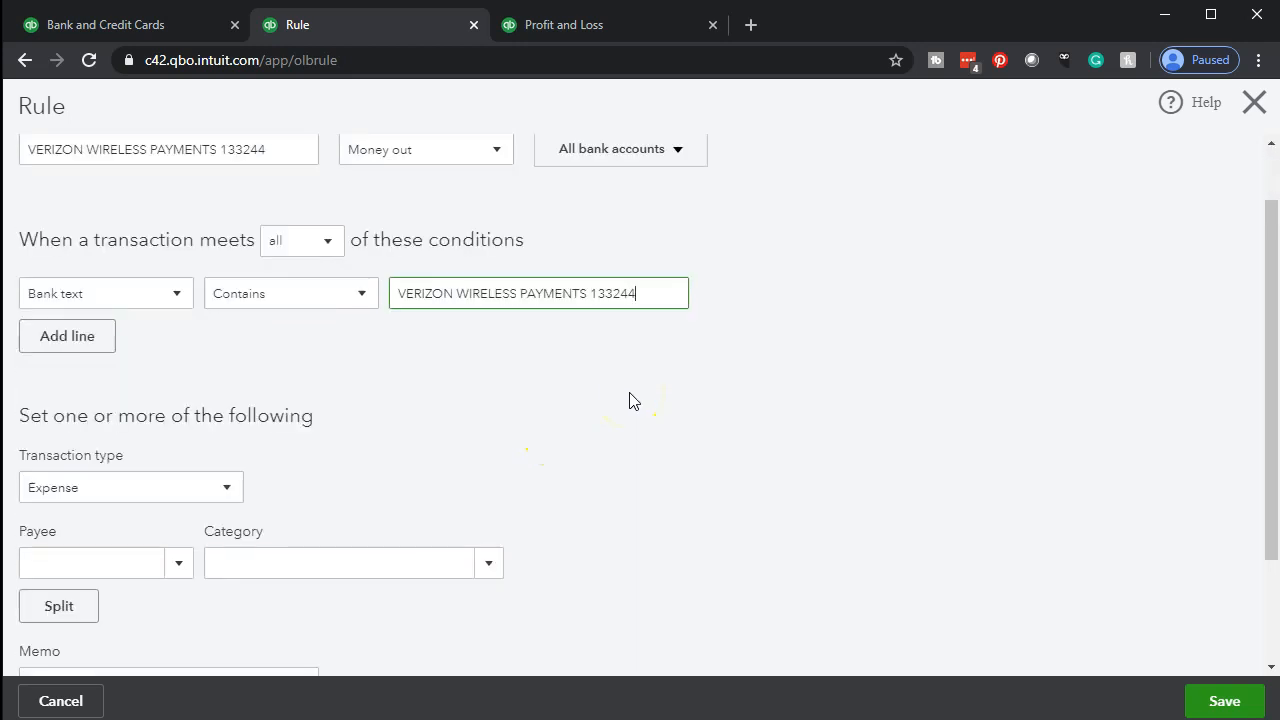
Set the rule's payee to the vendor Verizon
scroll(128, 480, "down", 1)
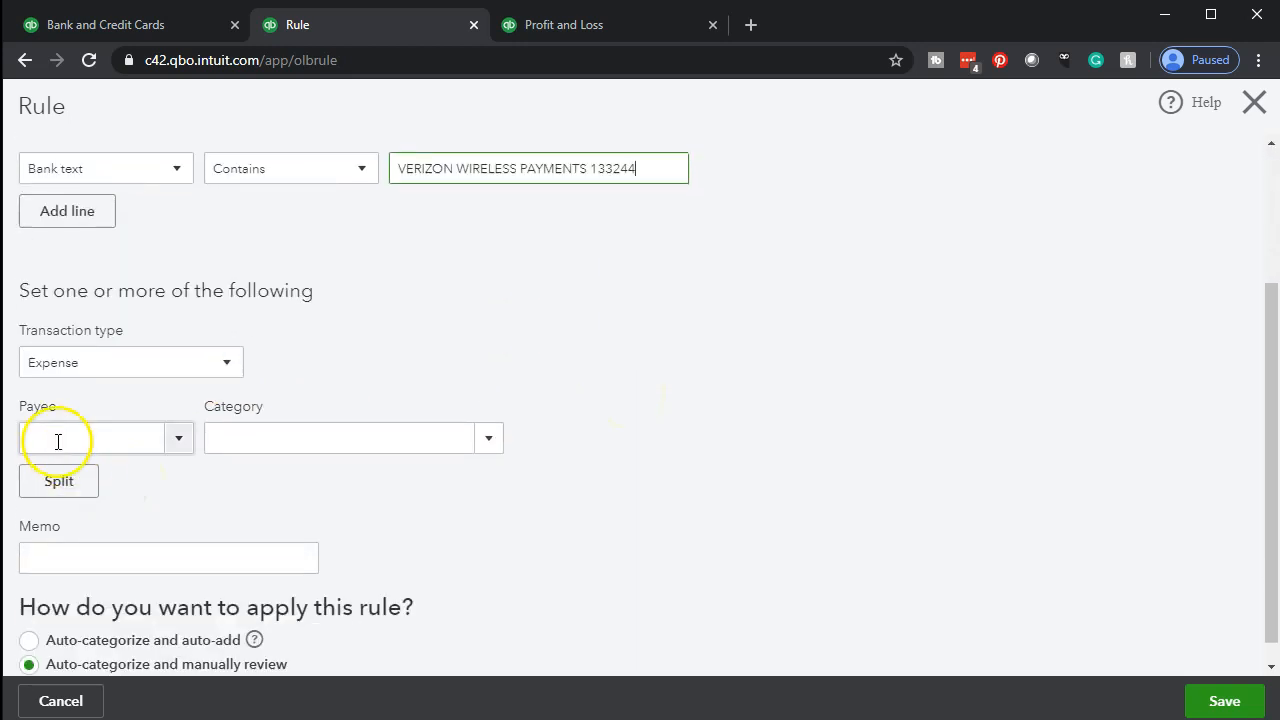
left_click(110, 443)
type("Verizon")
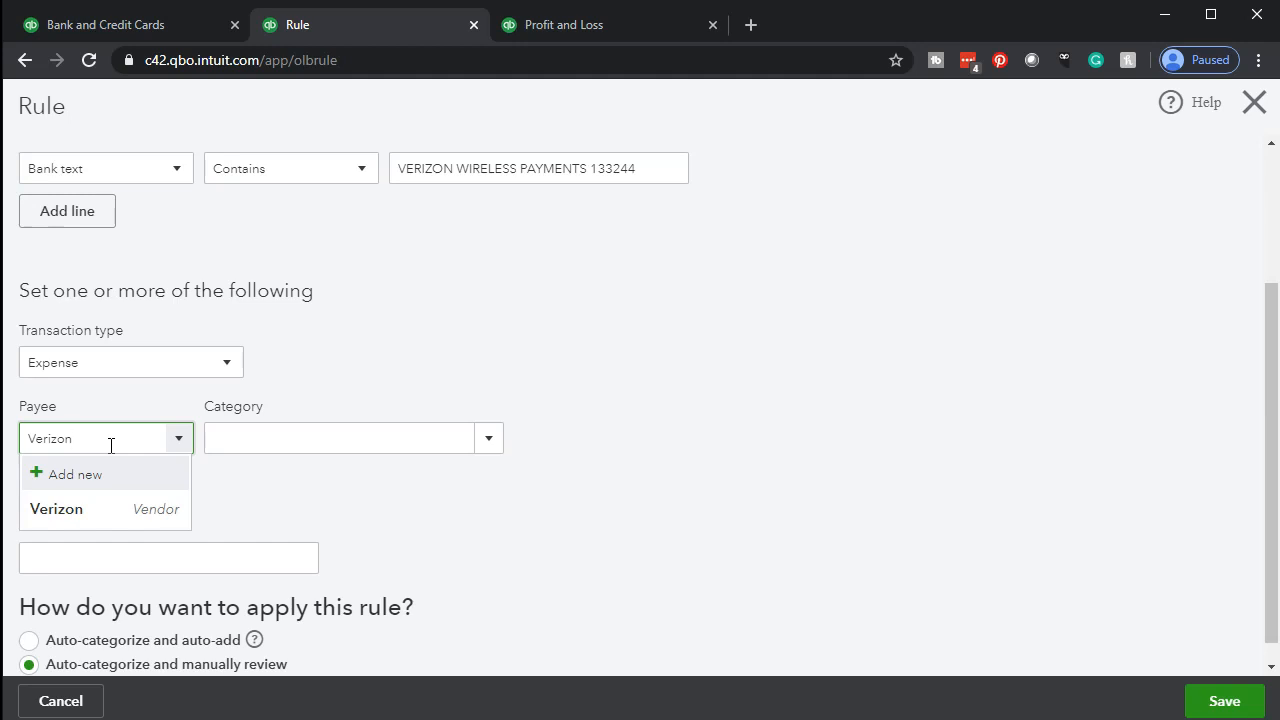
left_click(80, 508)
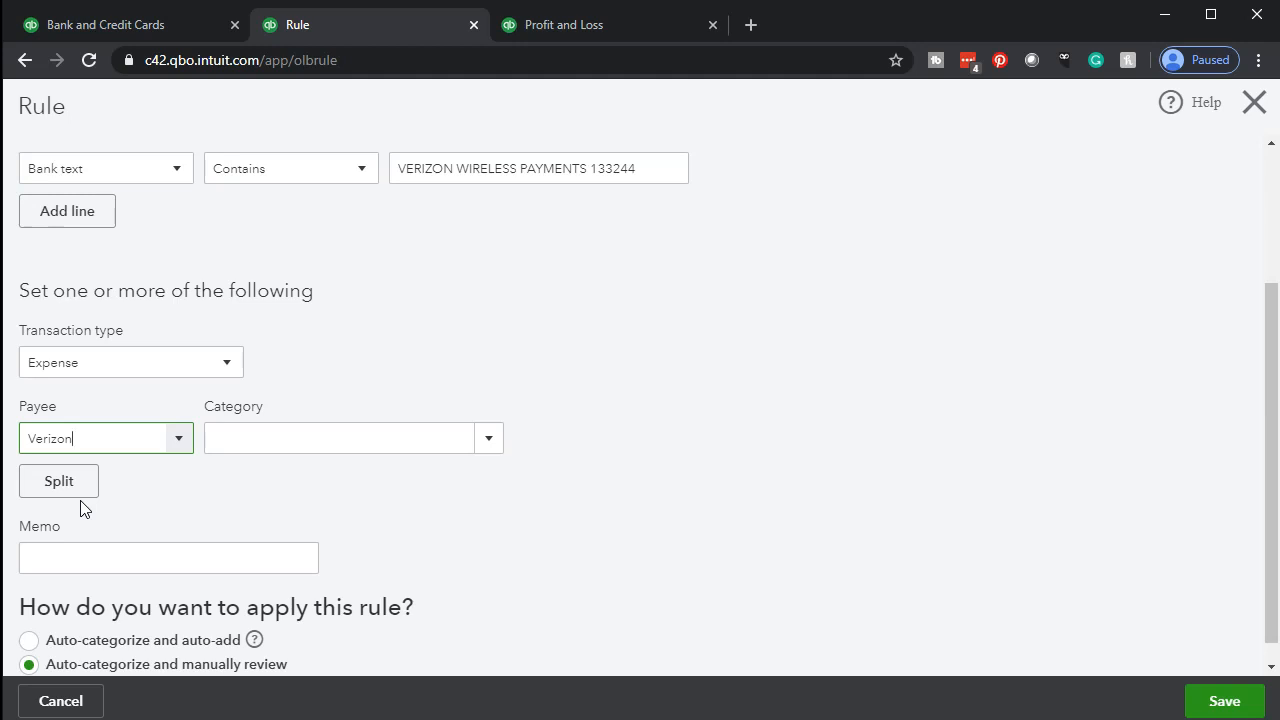
key("Tab")
left_click(68, 482)
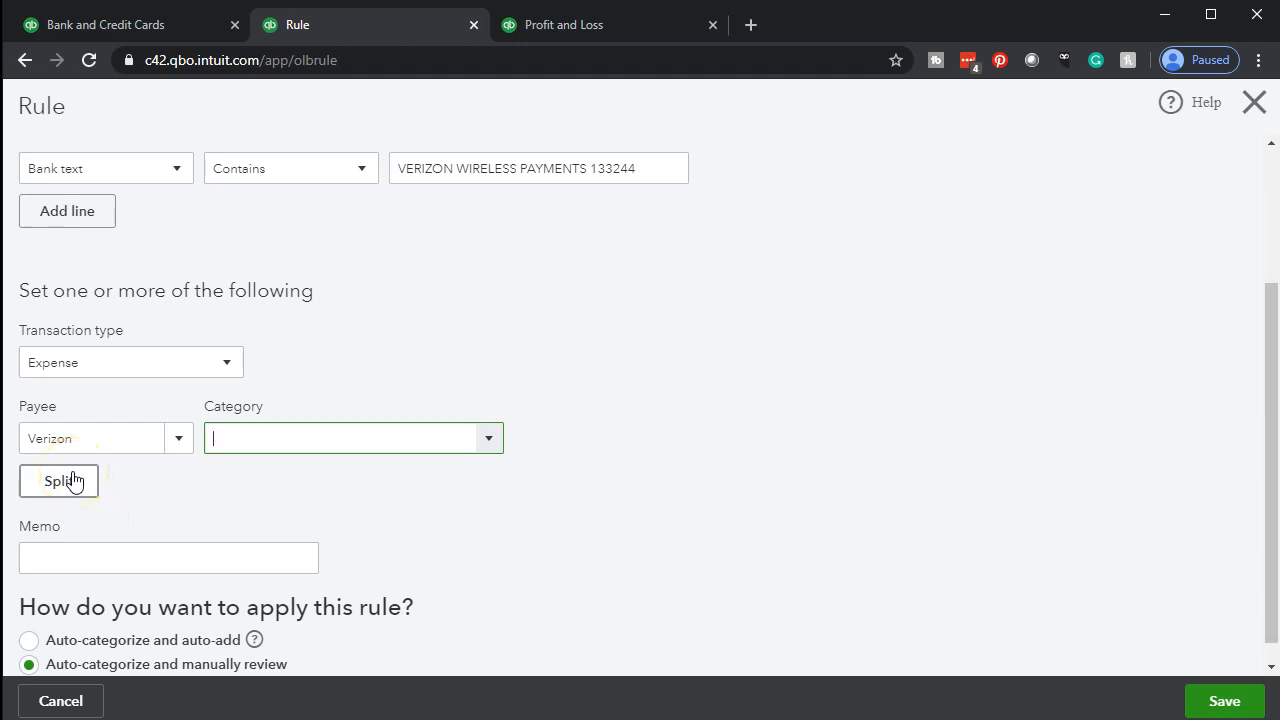
Start adding a new category named Telephone Expense - Location 1 for the rule
left_click(415, 450)
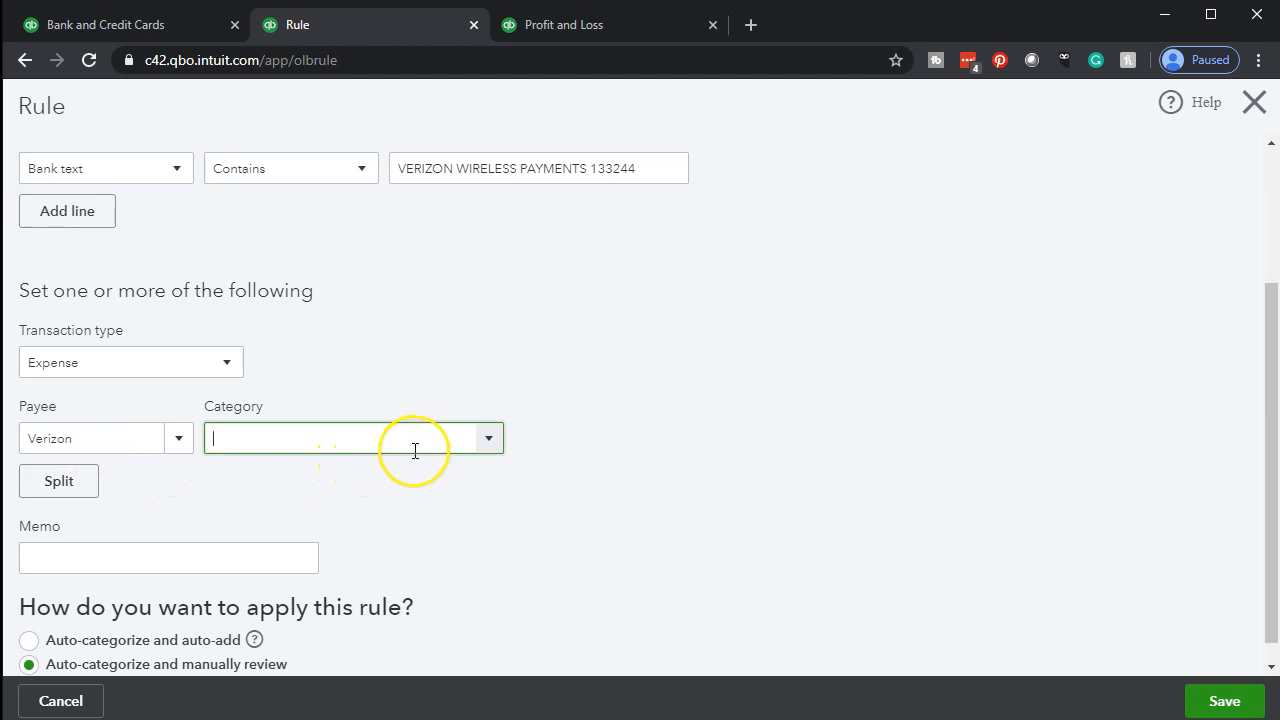
type("Tel")
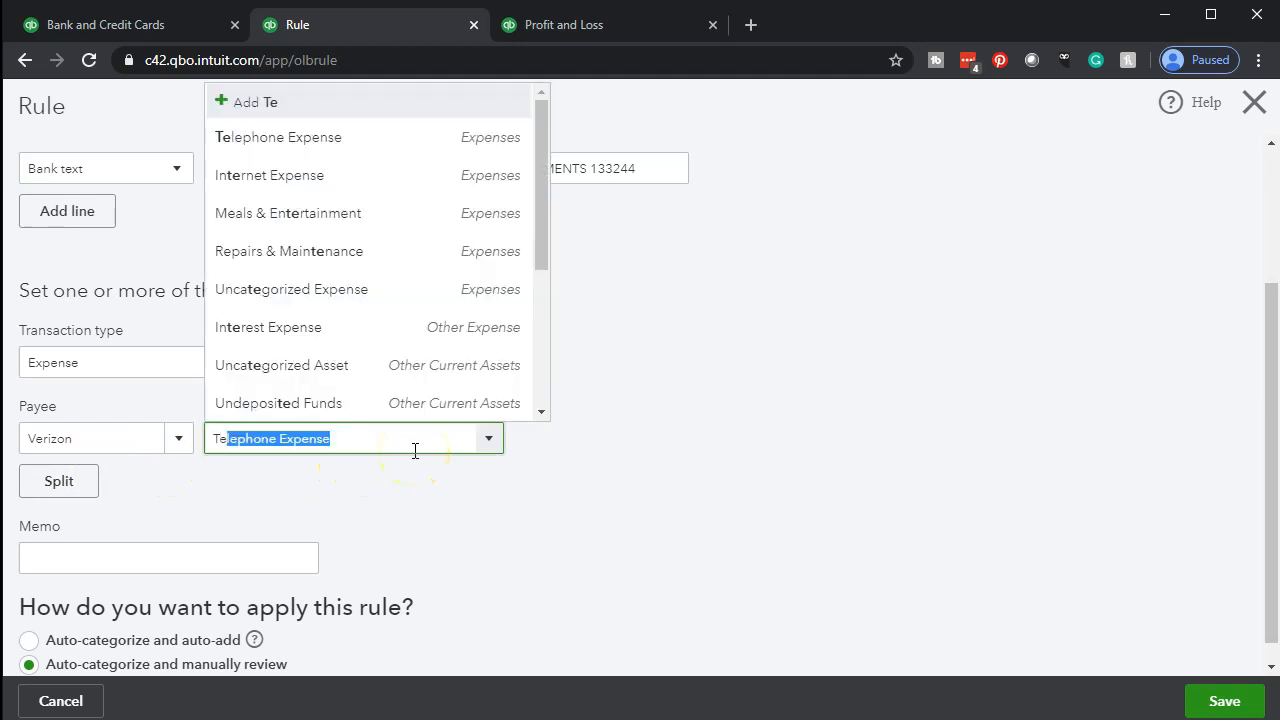
type("ephon")
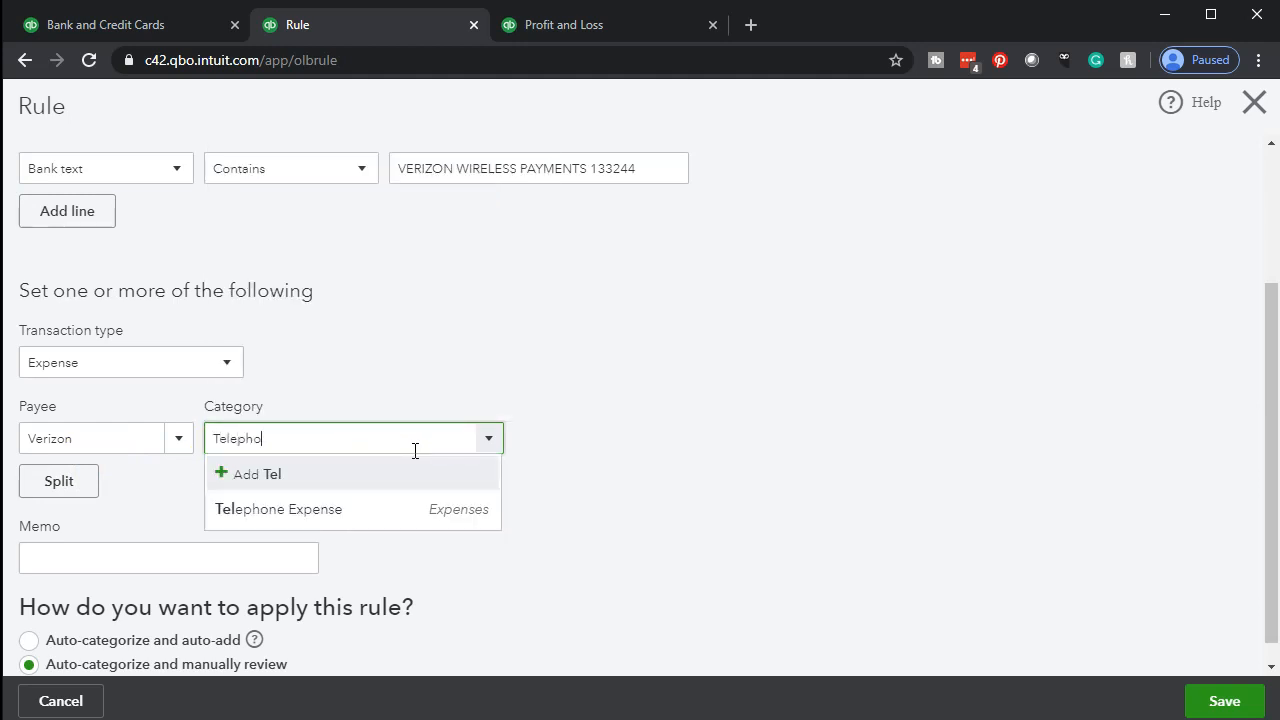
left_click(340, 496)
type("- ")
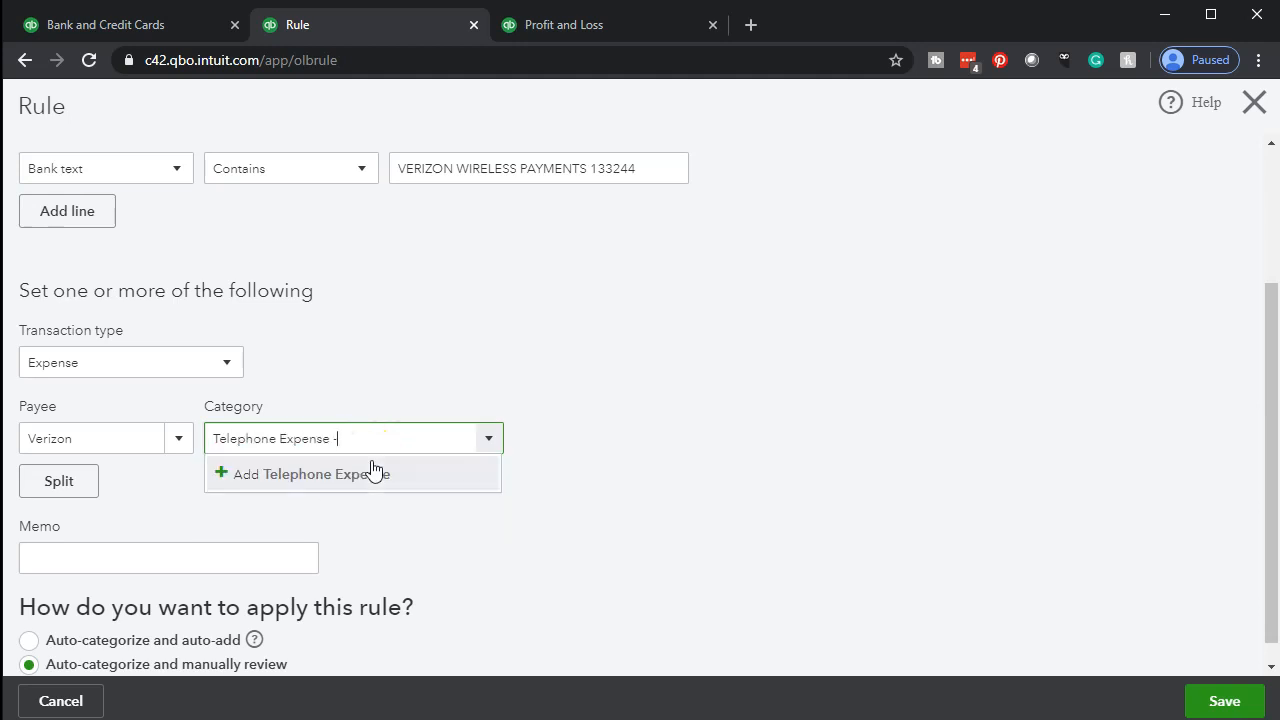
type("Location 1")
left_click(372, 472)
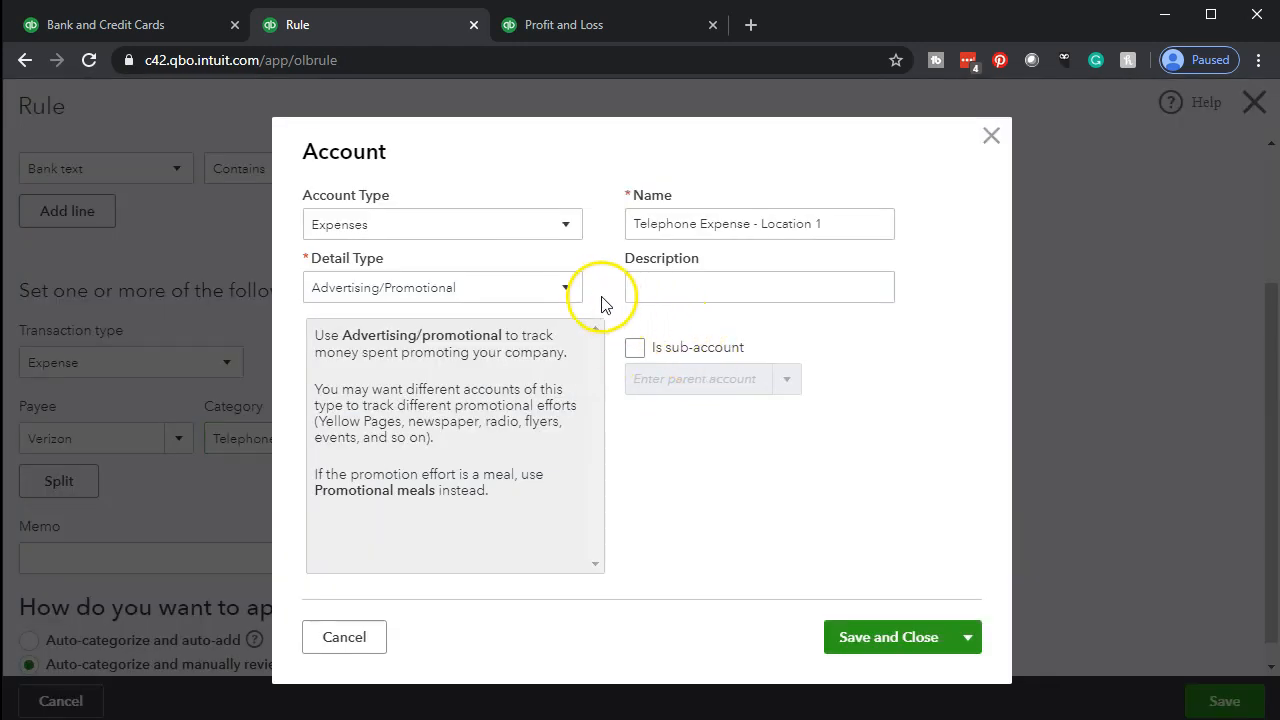
Give the new expense account the detail type Utilities, save it without a parent account, and save the rule
left_click(568, 290)
scroll(428, 500, "down", 10)
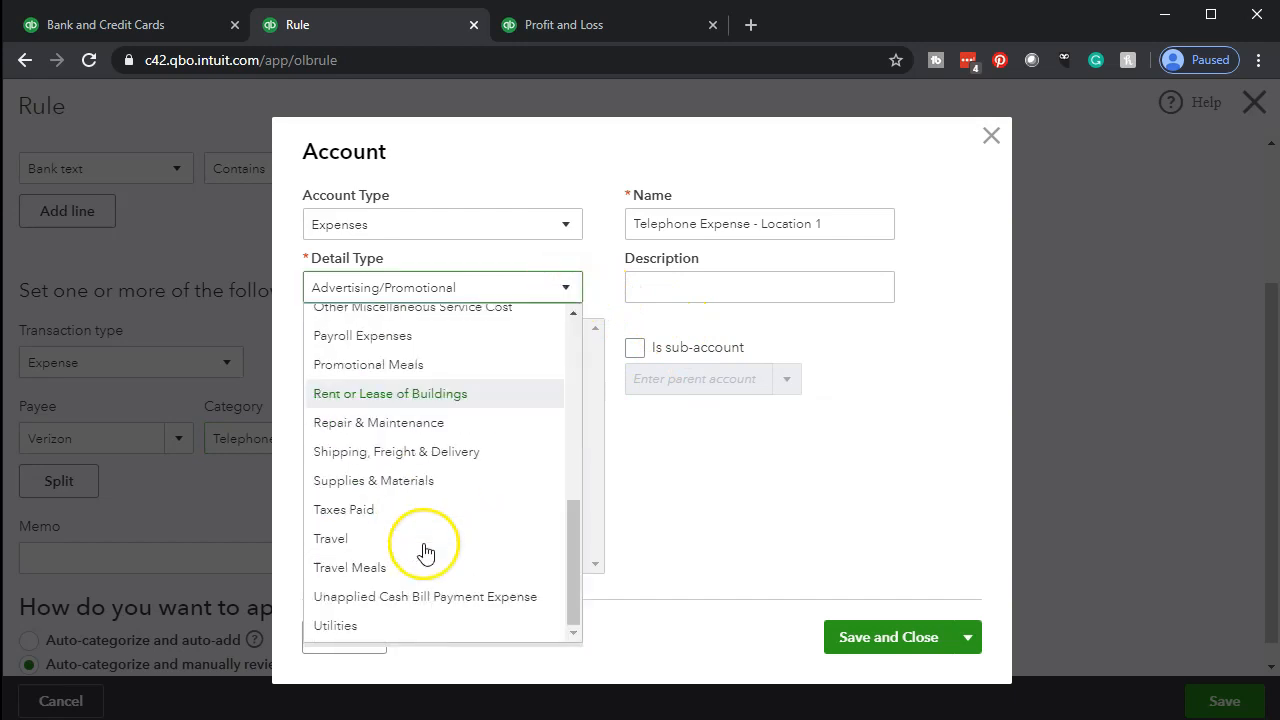
left_click(377, 626)
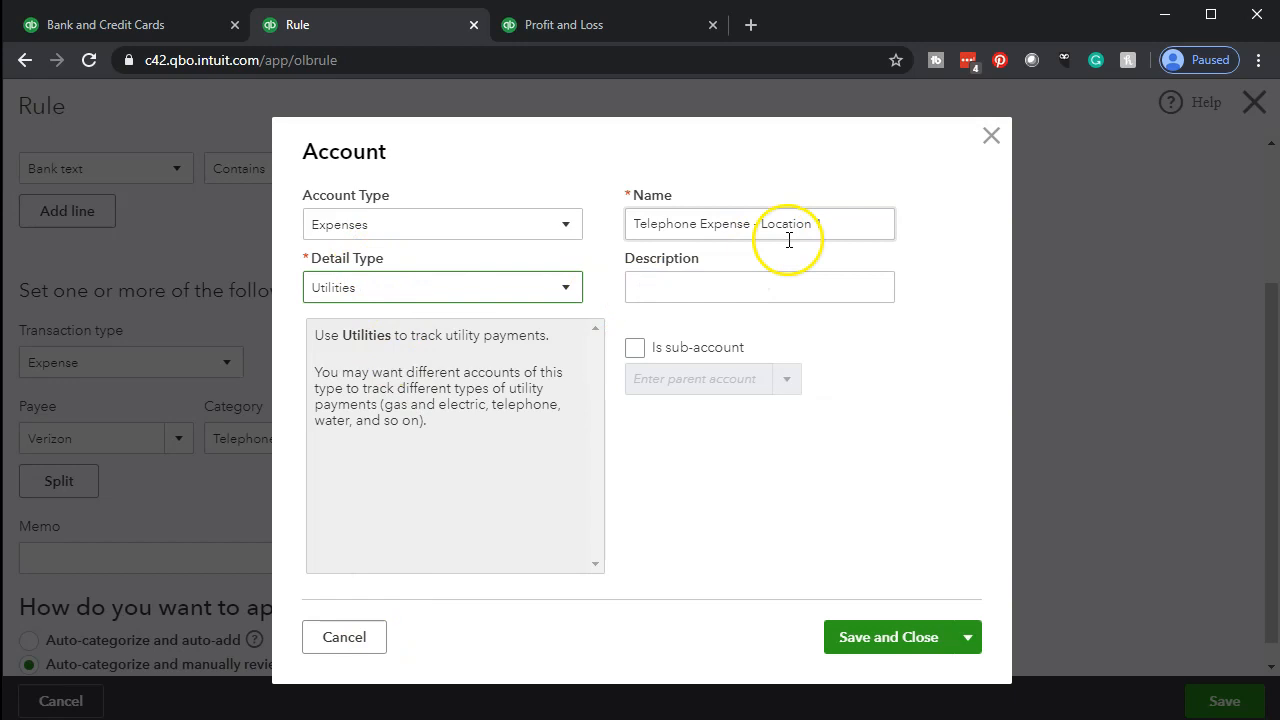
left_click(707, 364)
left_click(891, 637)
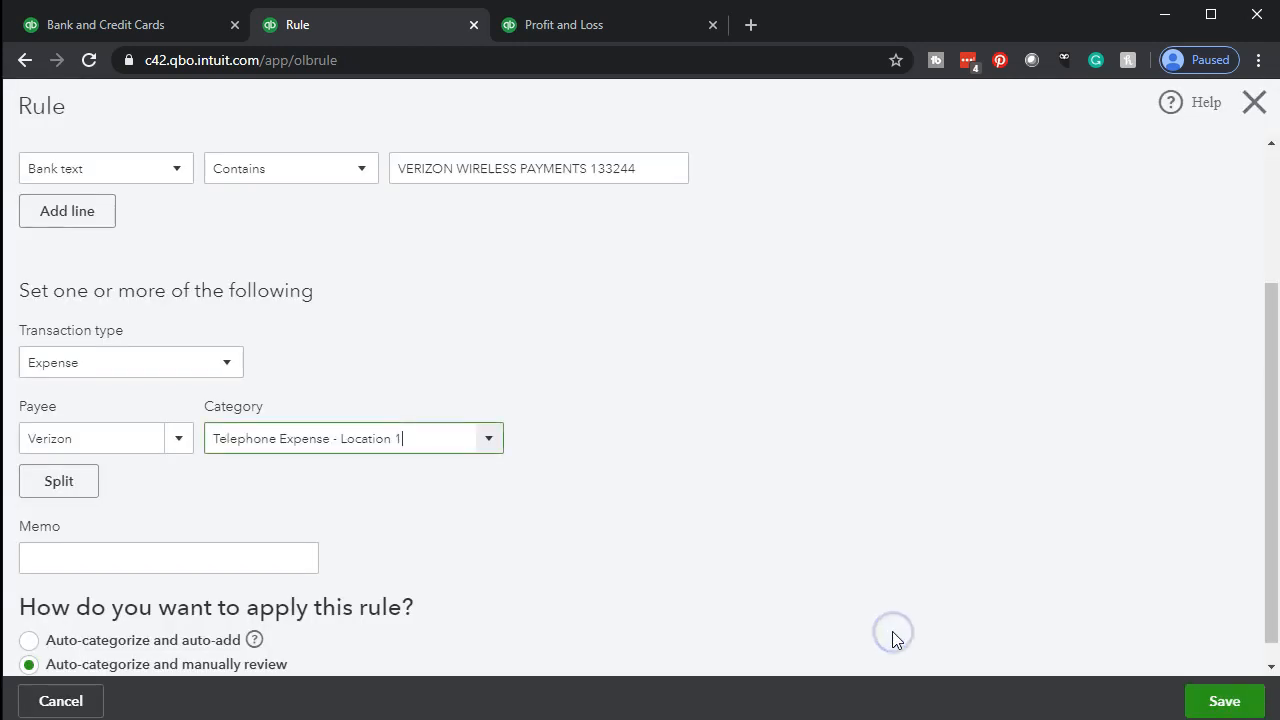
scroll(846, 540, "down", 1)
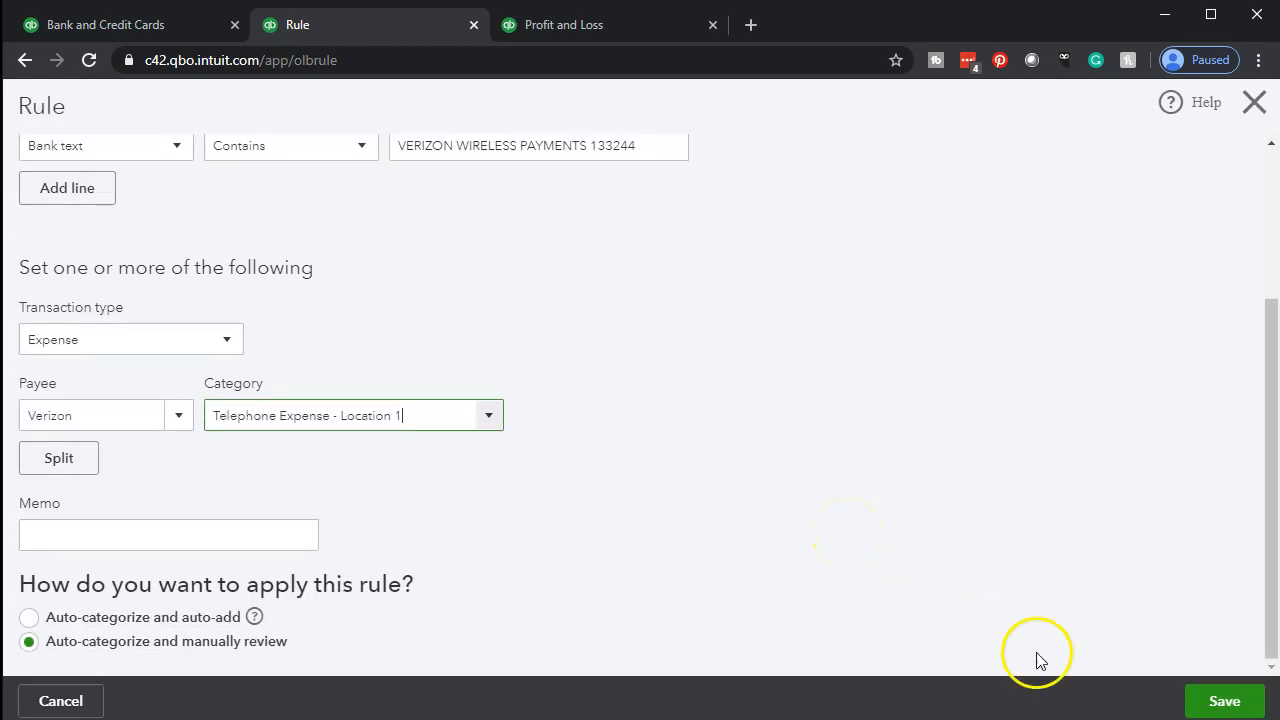
left_click(1202, 706)
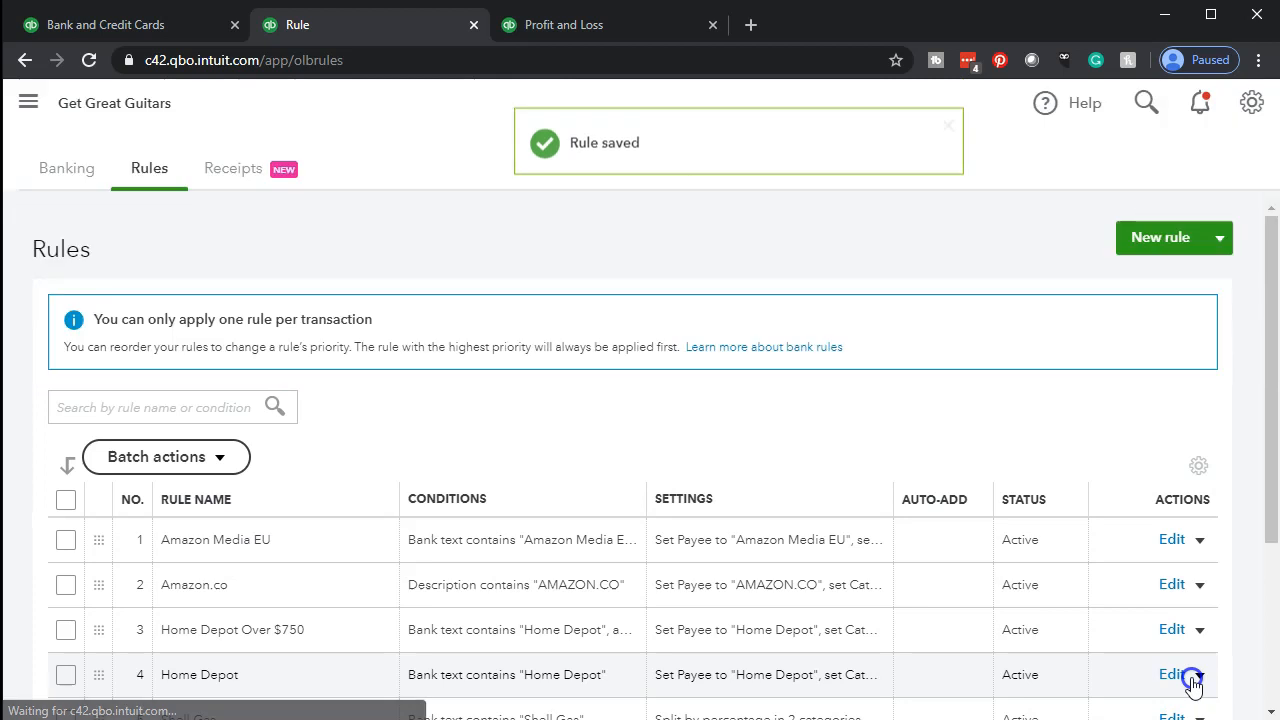
Reload the bank transactions and widen the Category or Match column so the full category names fit
left_click(95, 14)
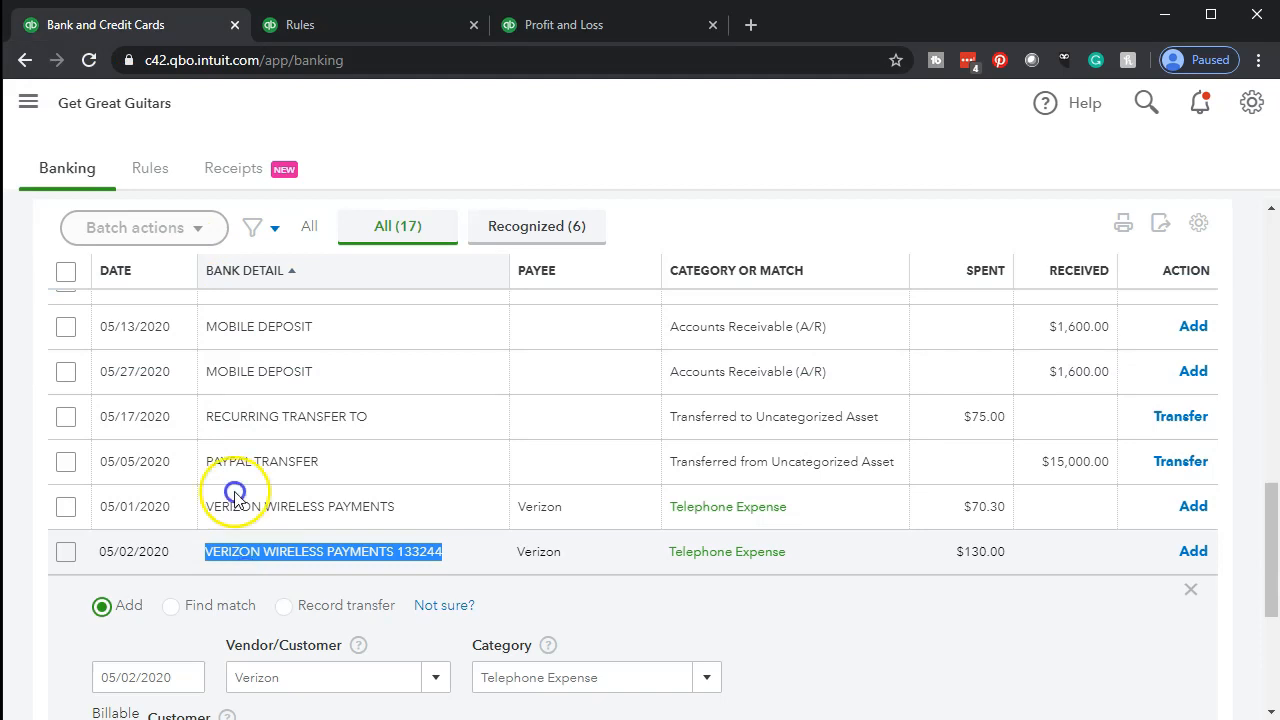
left_click(88, 60)
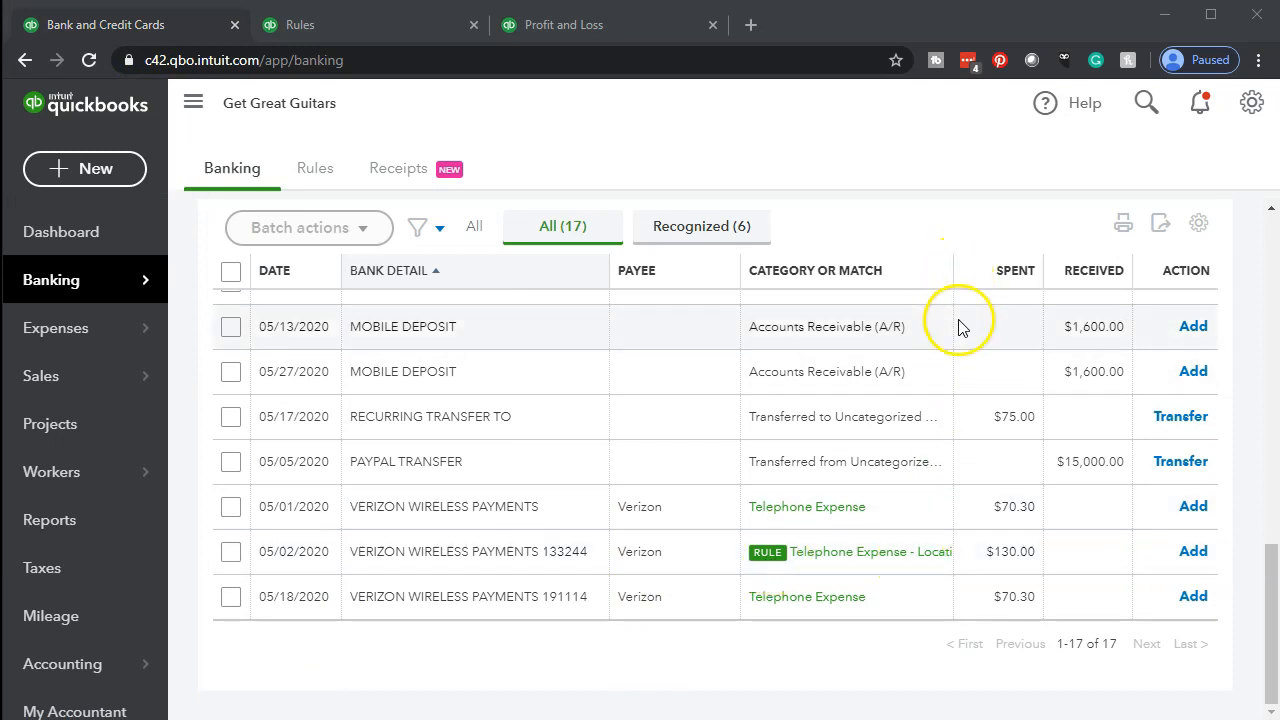
left_click_drag(951, 269, 998, 270)
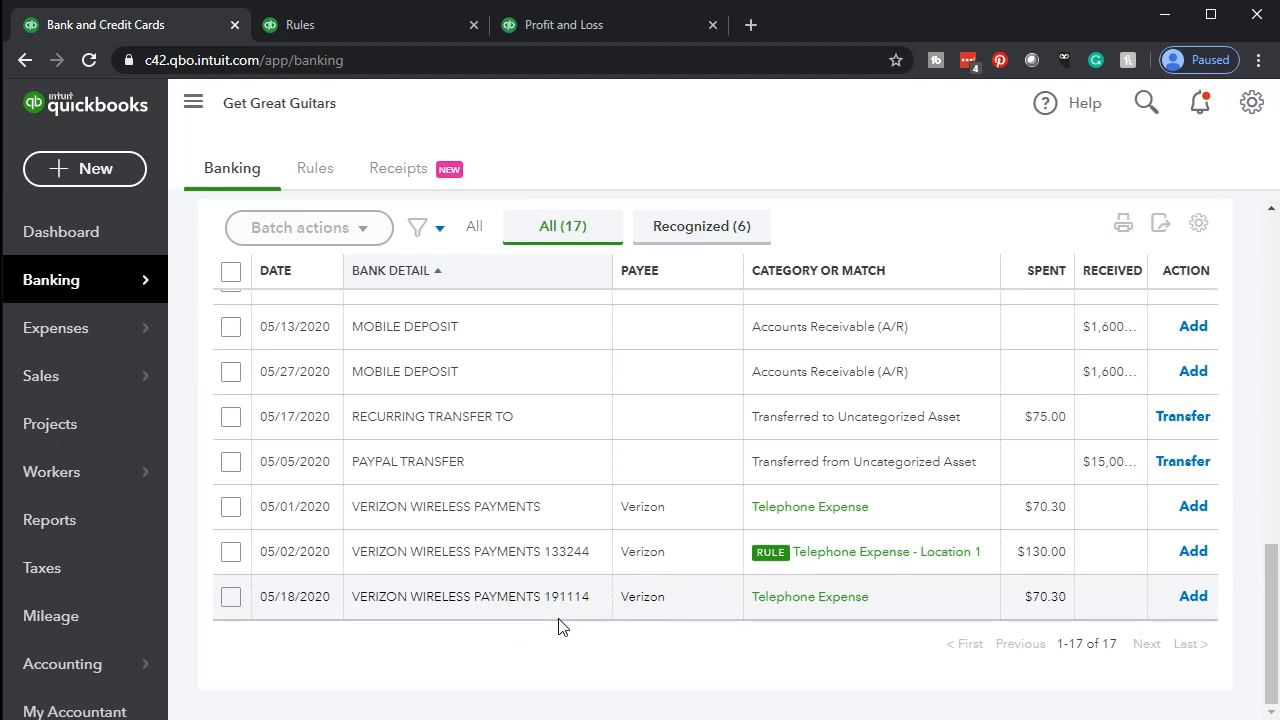
Start a new bank rule named VERIZON WIRELESS PAYMENTS 191114, copying the text from the 05/18/2020 transaction's bank detail
left_click(332, 26)
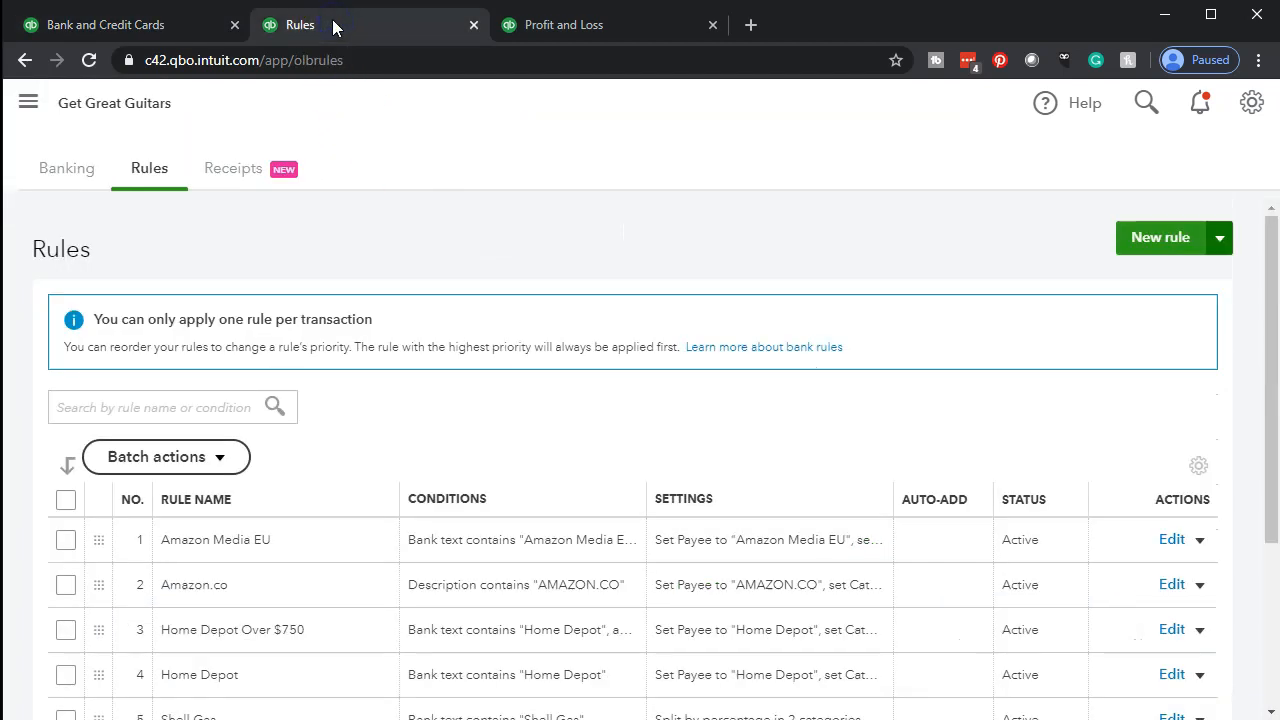
left_click(1141, 248)
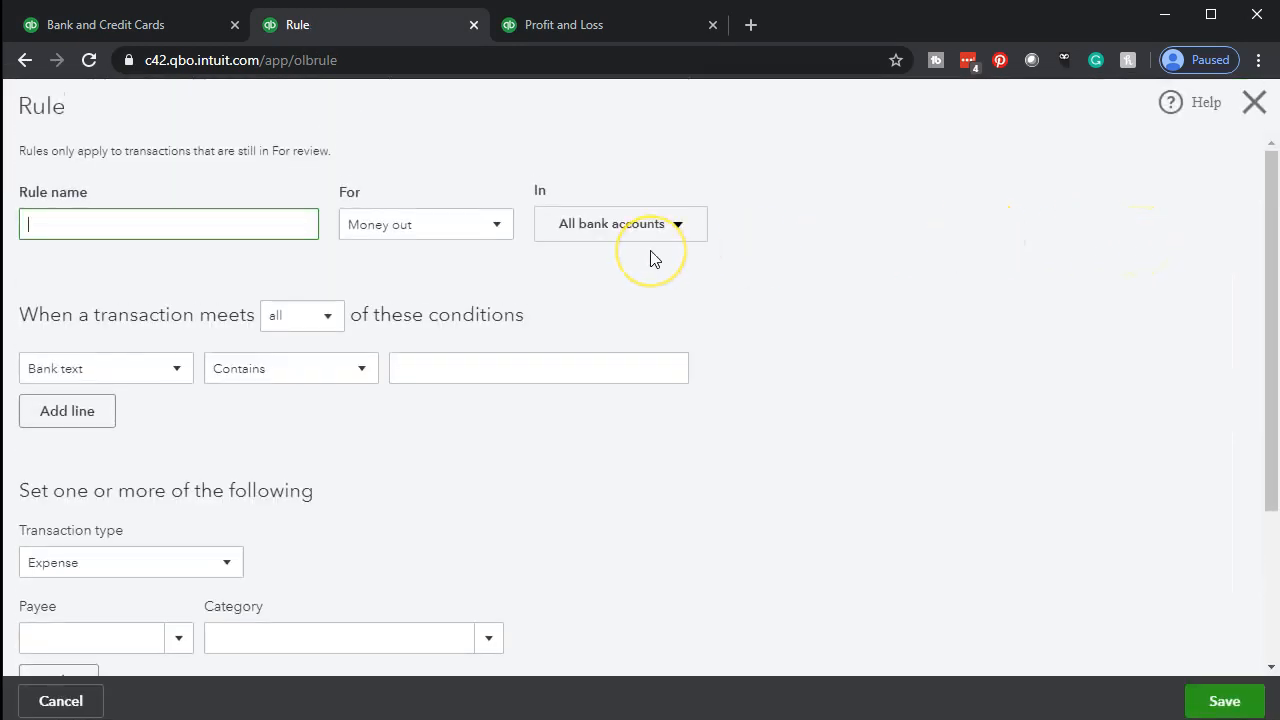
left_click(118, 22)
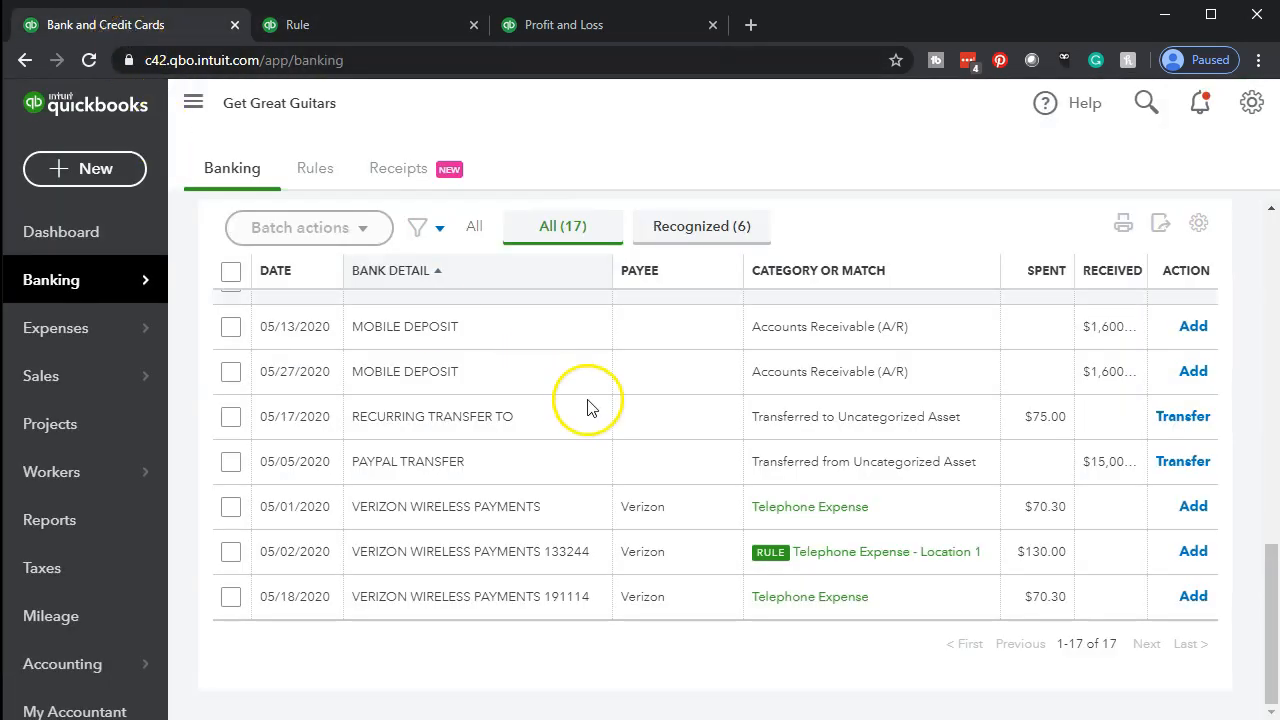
left_click_drag(590, 597, 350, 598)
left_click_drag(589, 596, 349, 603)
key("ctrl+c")
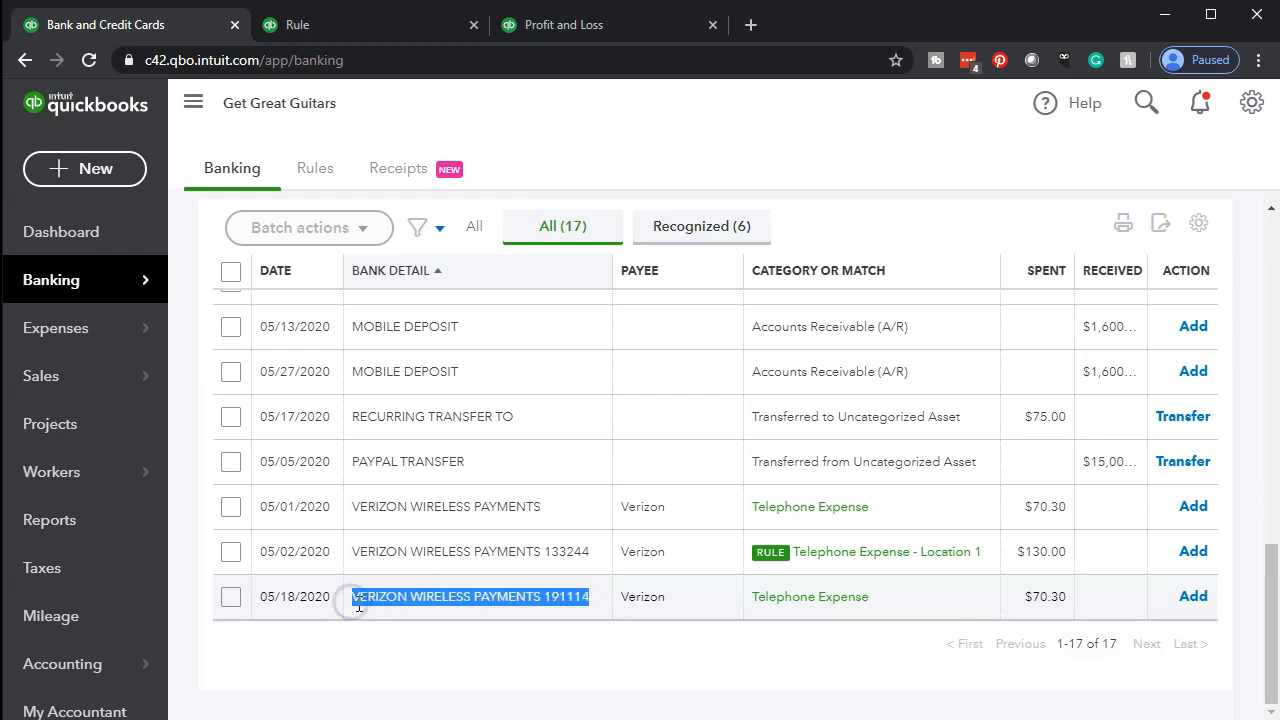
left_click(314, 33)
left_click(237, 219)
key("ctrl+v")
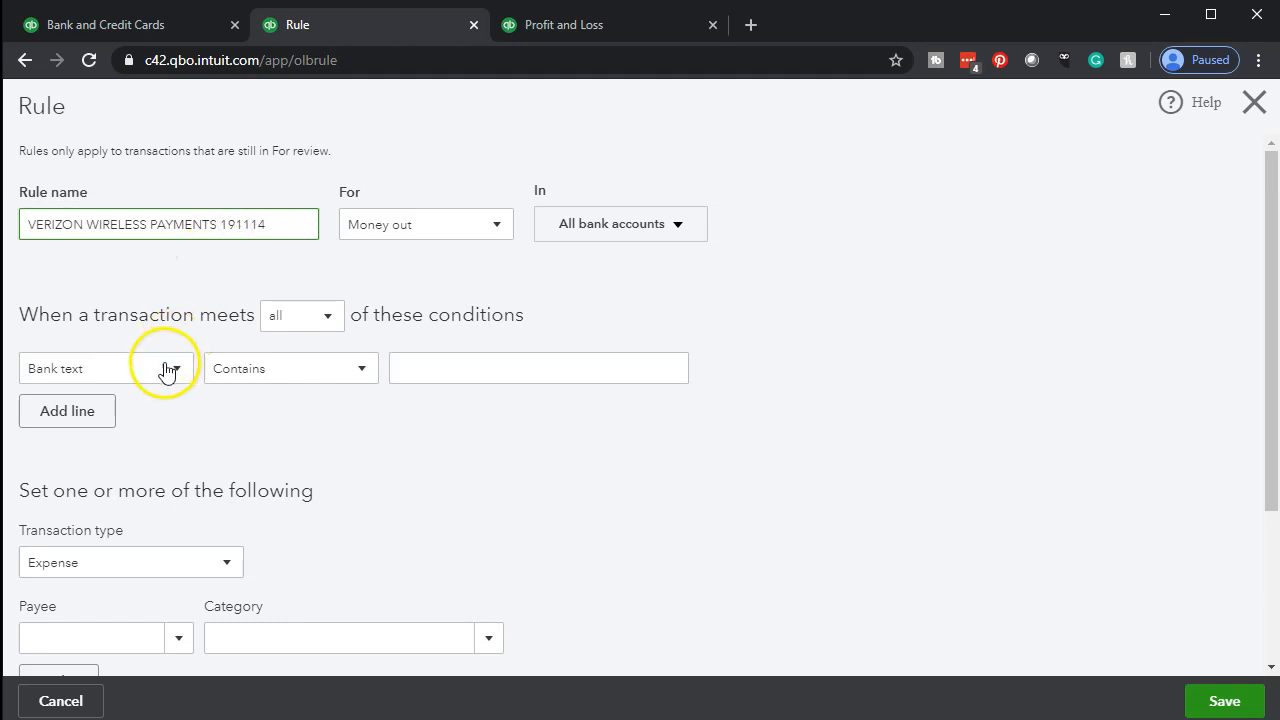
Set the rule's condition to bank text containing VERIZON WIRELESS PAYMENTS 191114 and its payee to Verizon
left_click(519, 365)
key("ctrl+v")
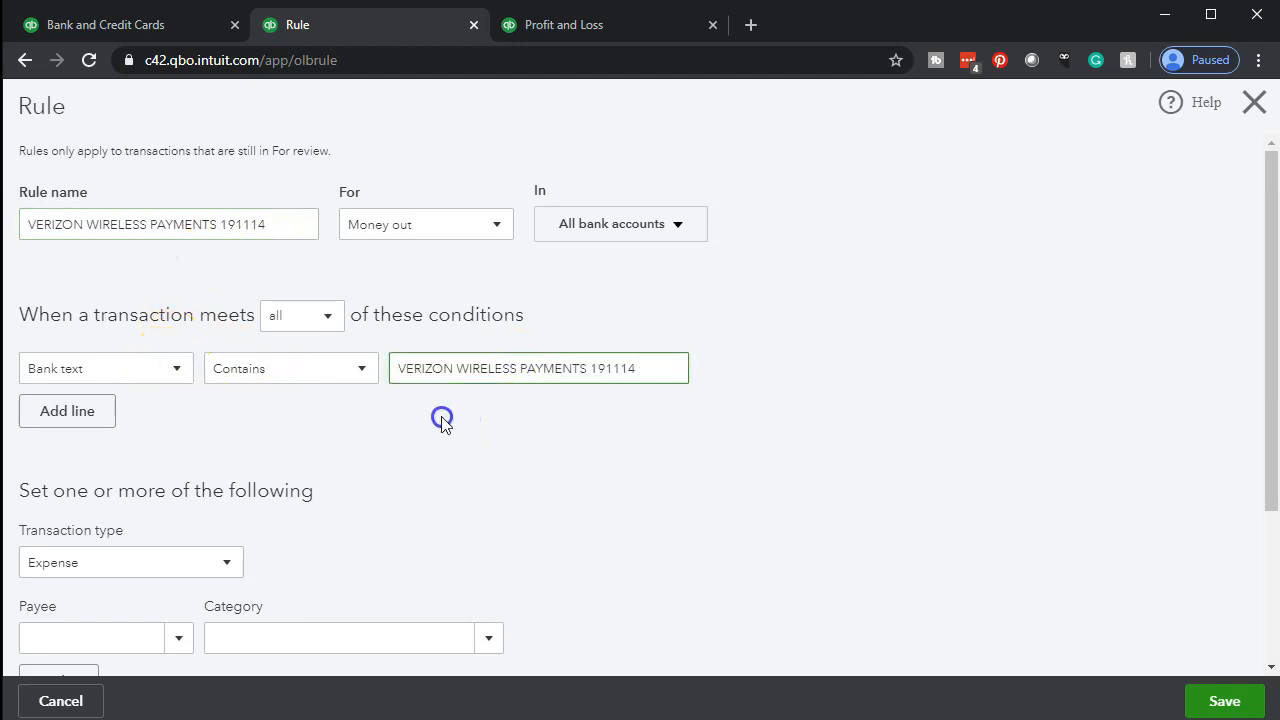
scroll(477, 420, "down", 2)
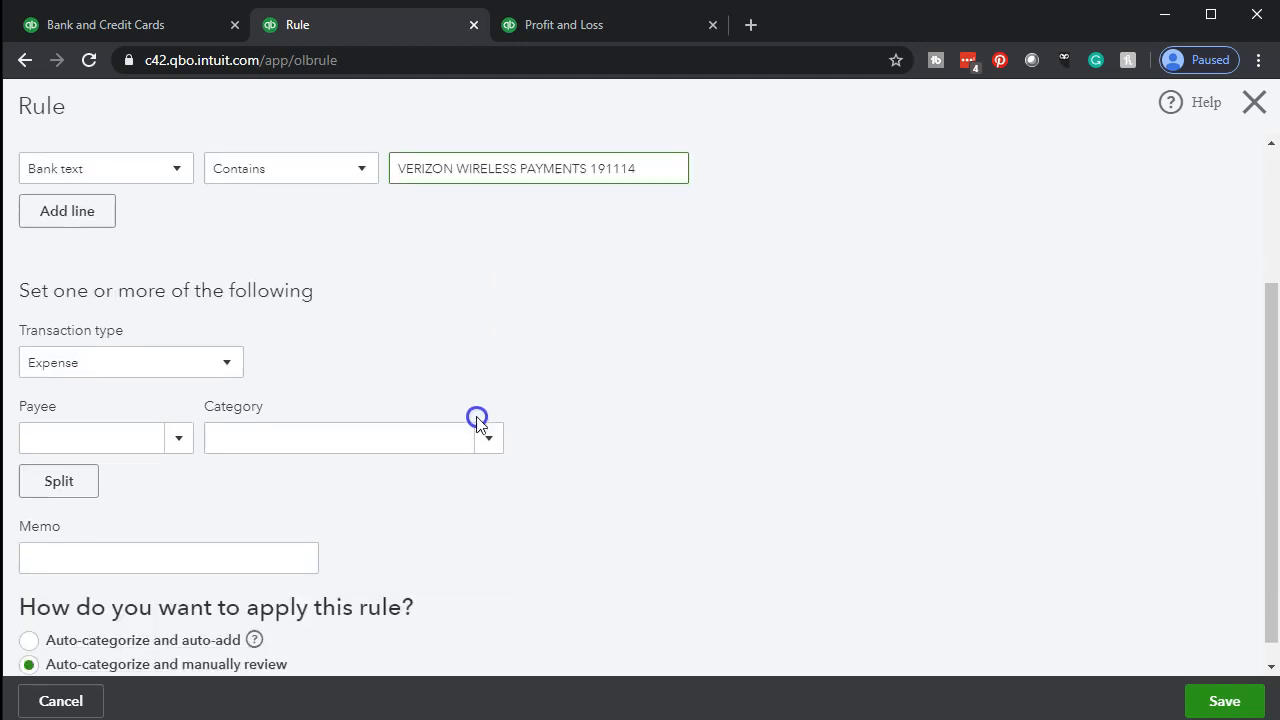
left_click(120, 443)
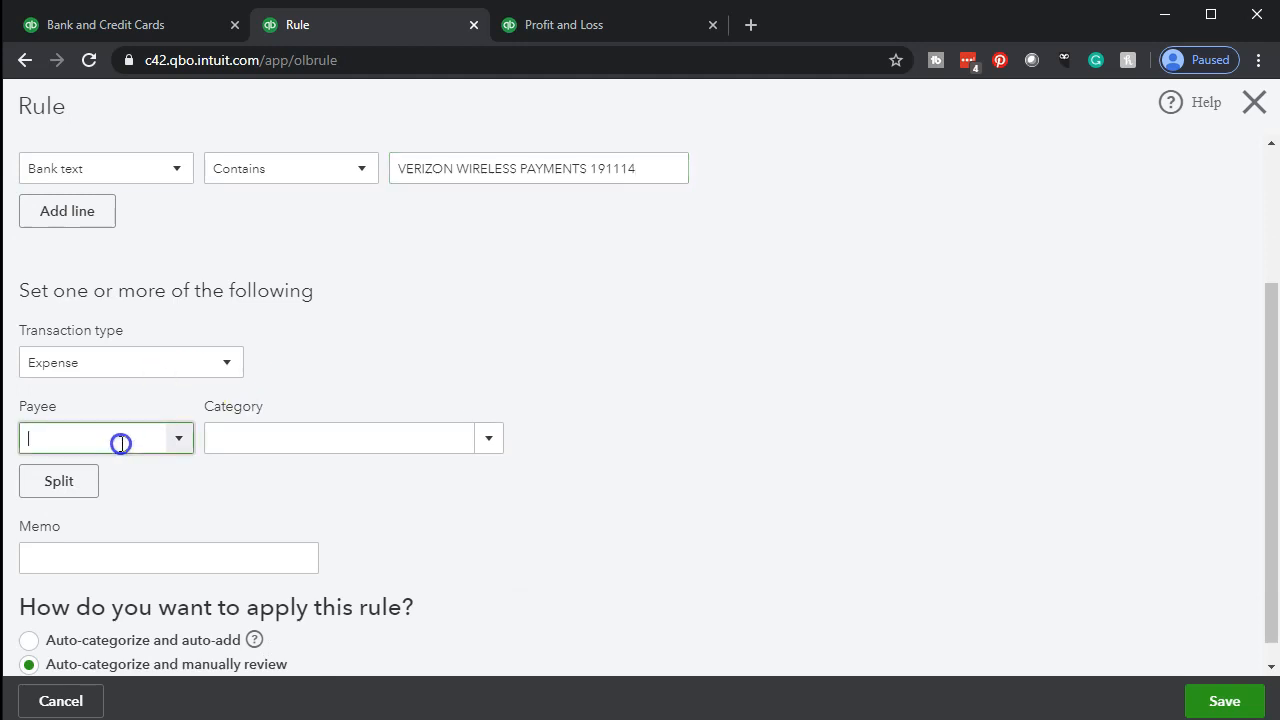
type("V")
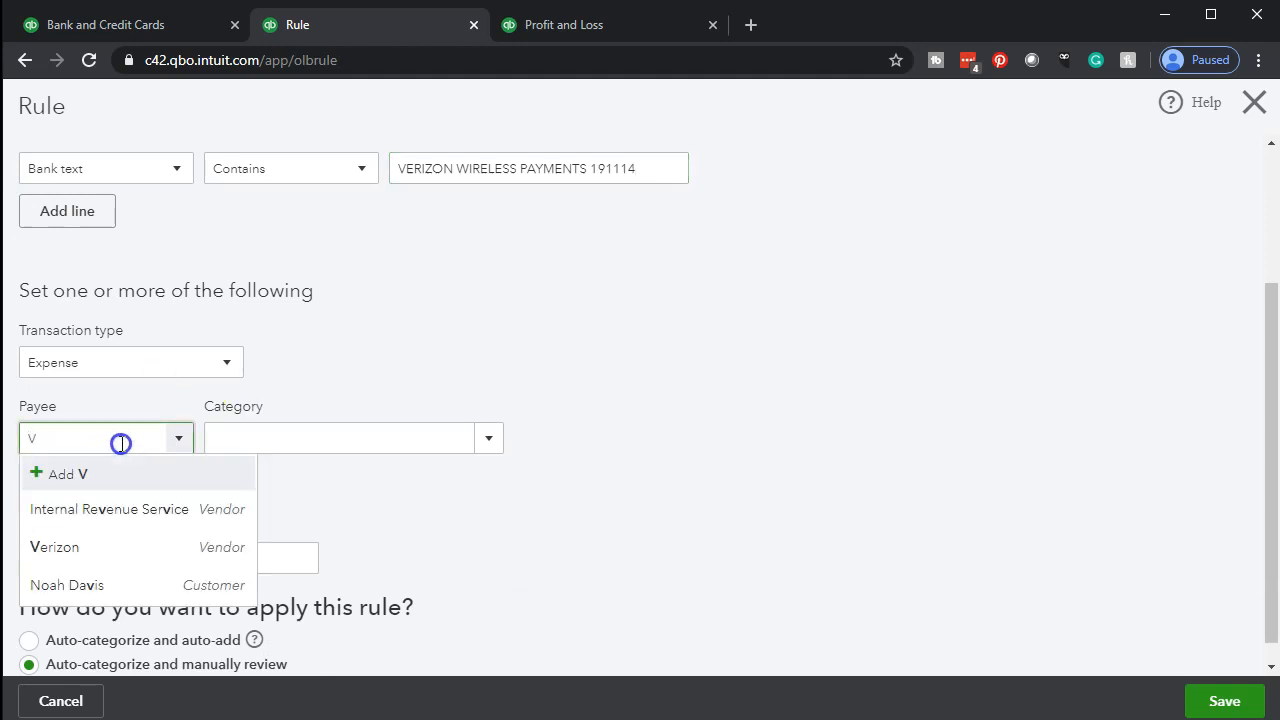
type("er")
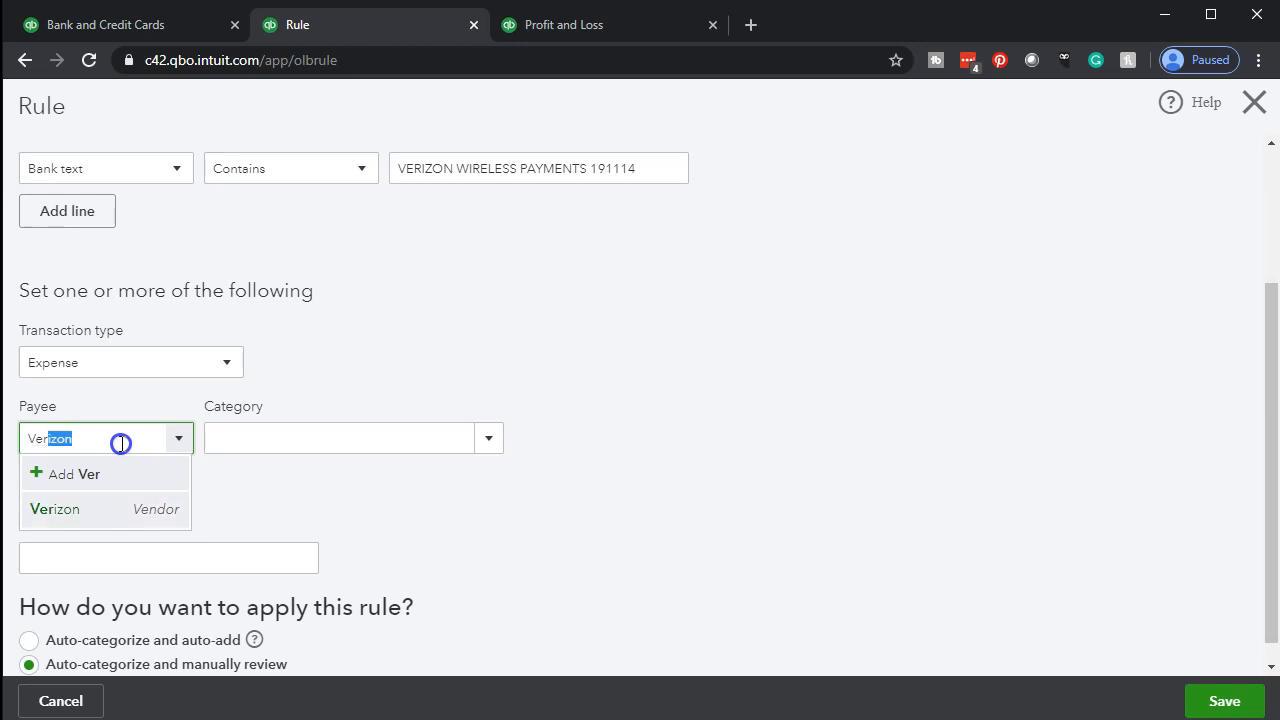
key("Tab")
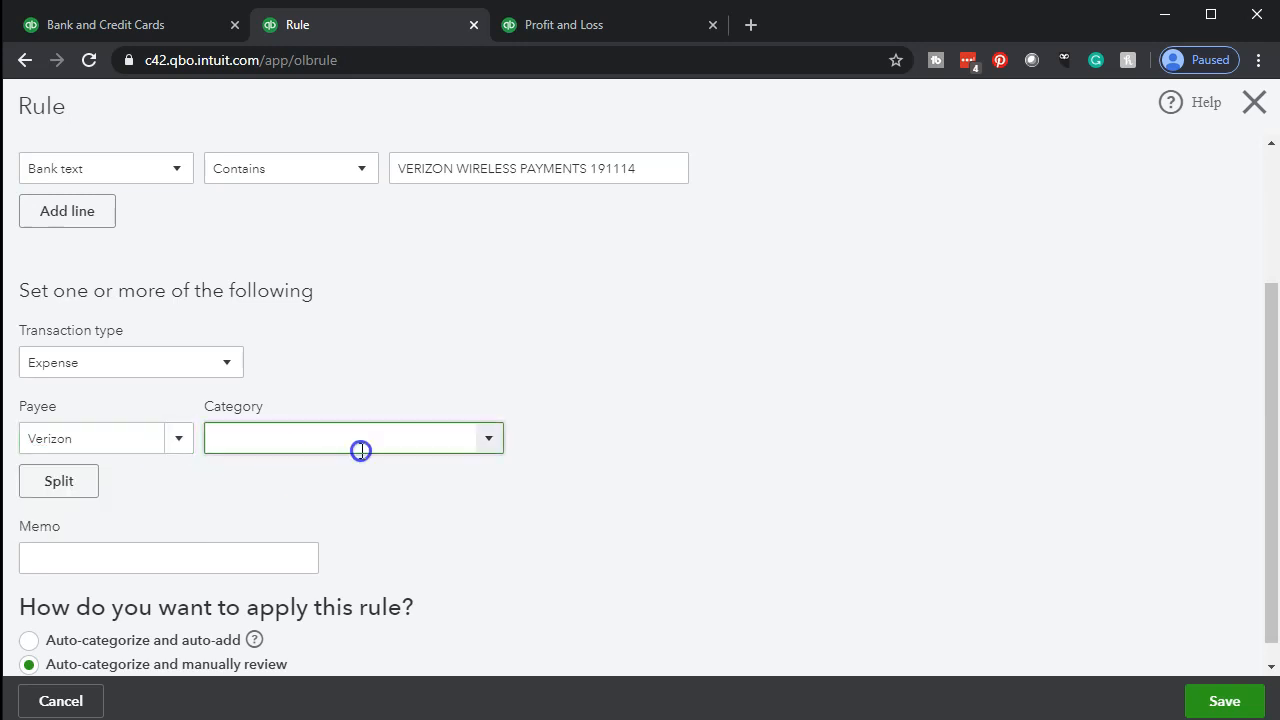
Create the expense account Telephone Expense - Location 2 with detail type Utilities as the rule's category
type("Telephone Expense")
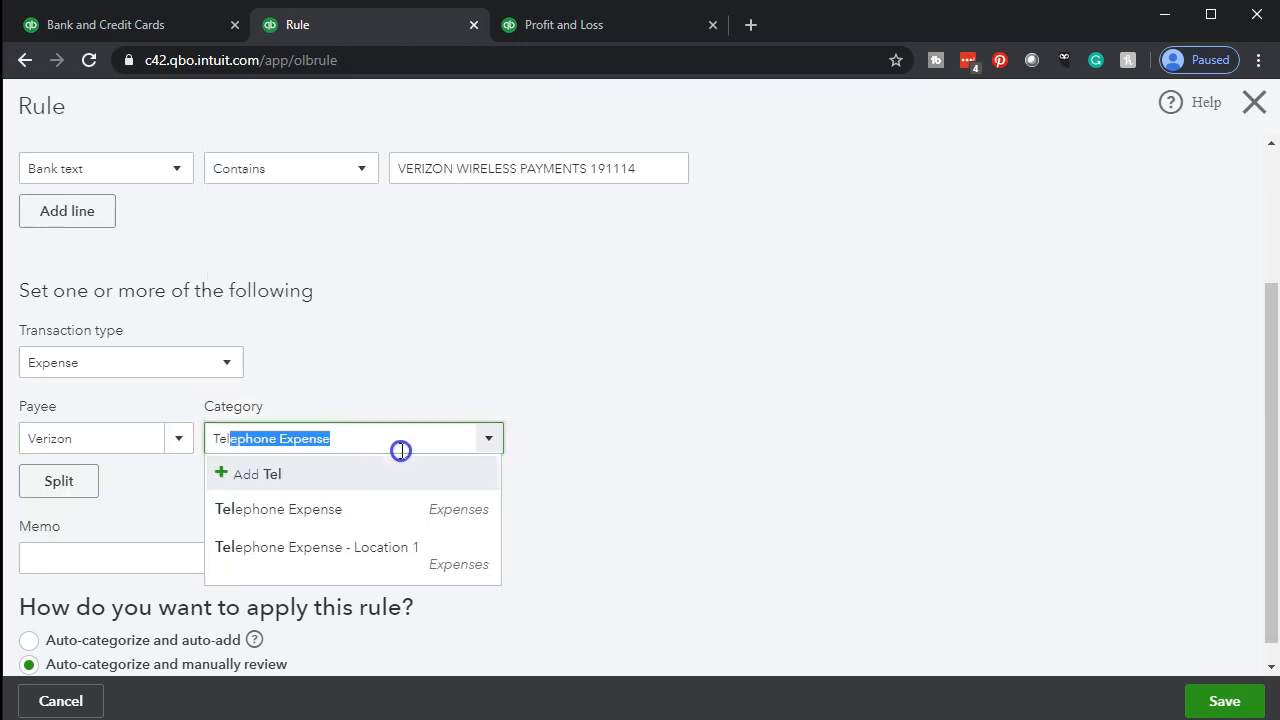
left_click(349, 545)
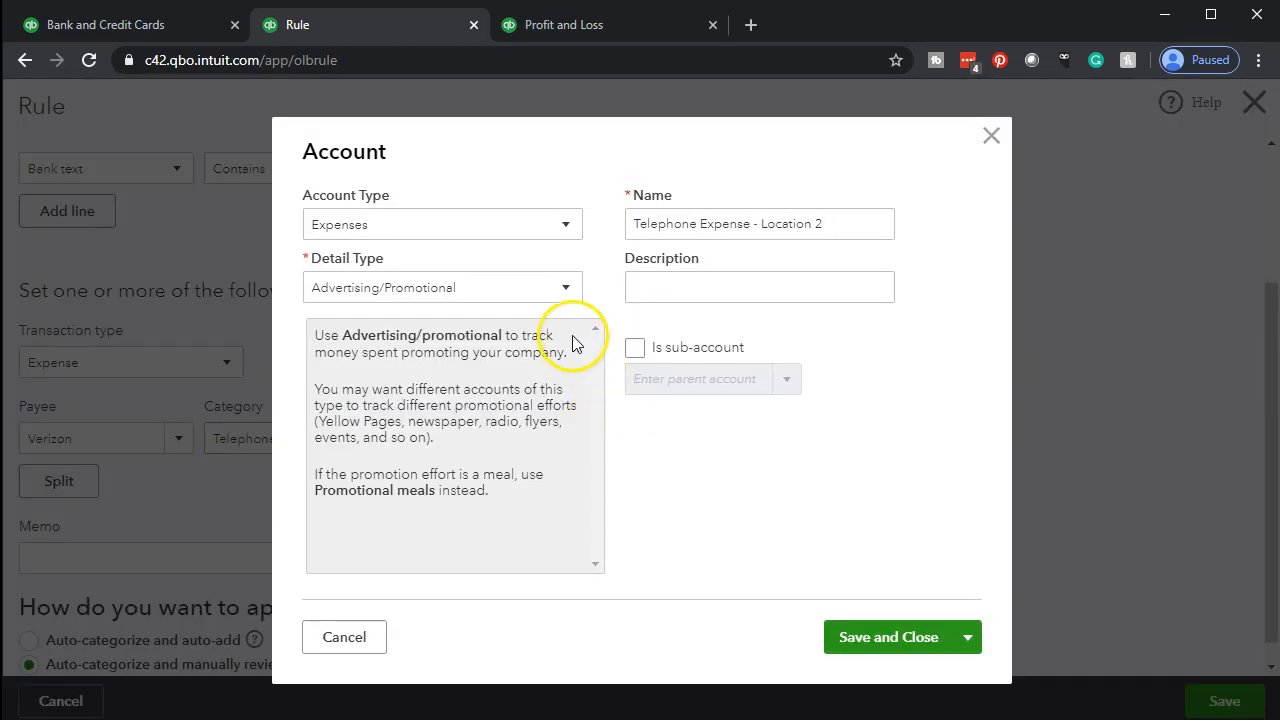
left_click(563, 290)
scroll(510, 425, "down", 10)
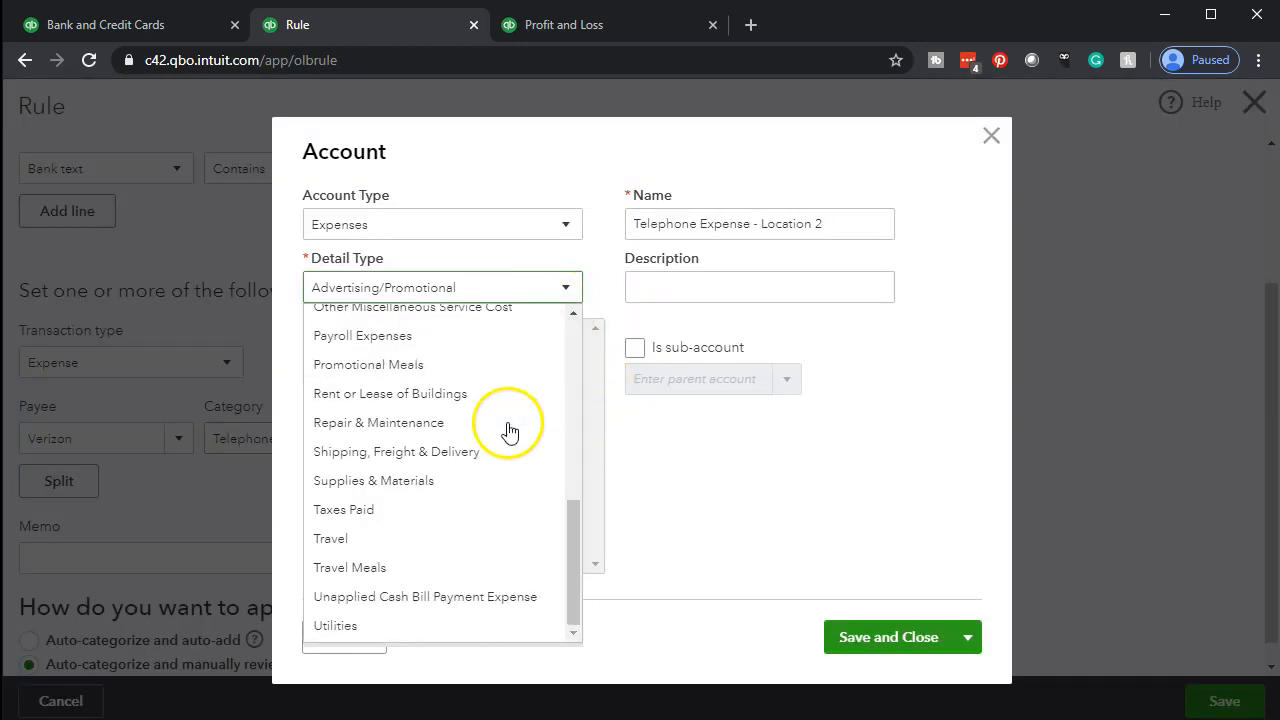
left_click(406, 635)
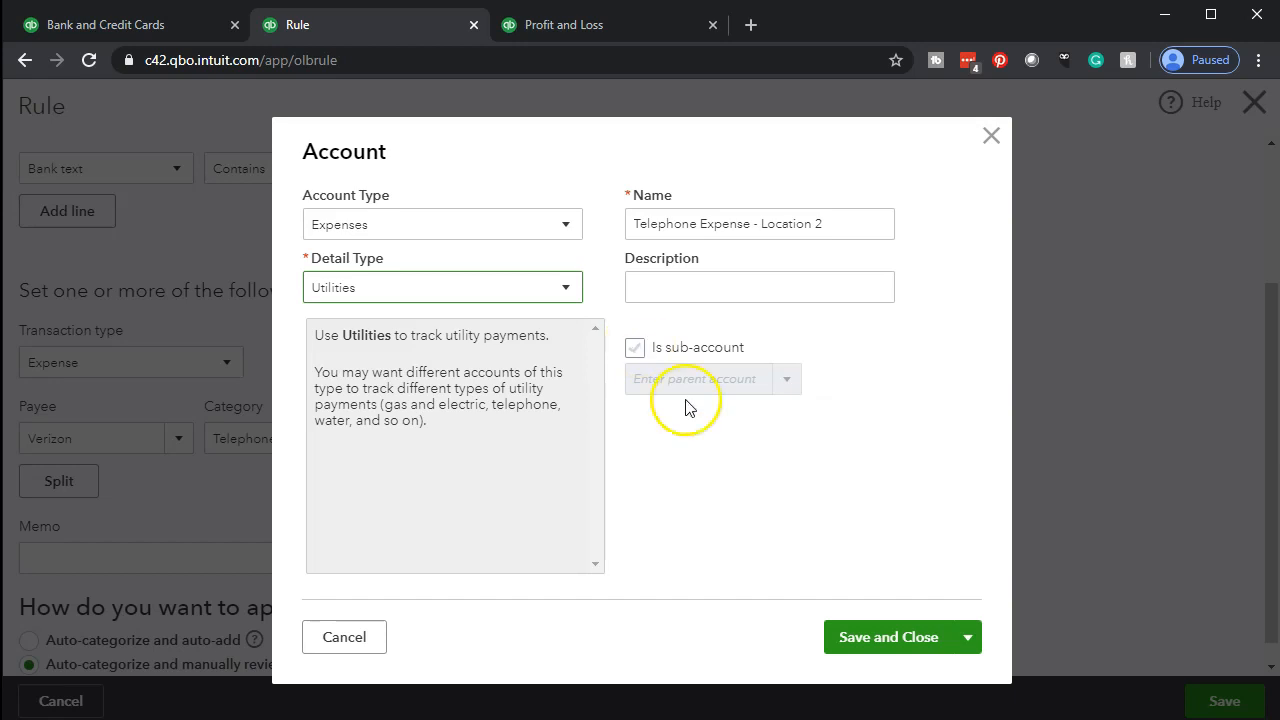
left_click(878, 636)
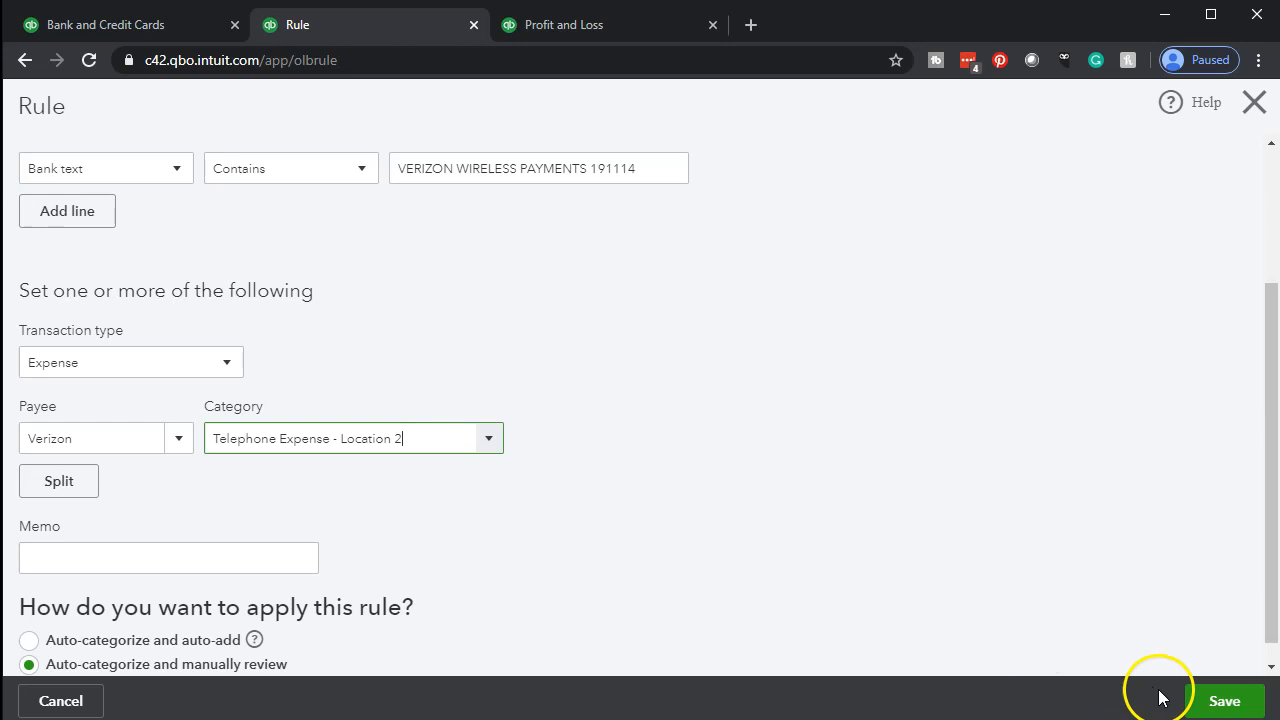
Save the rule for VERIZON WIRELESS PAYMENTS 191114 and return to the bank transactions
left_click(1209, 700)
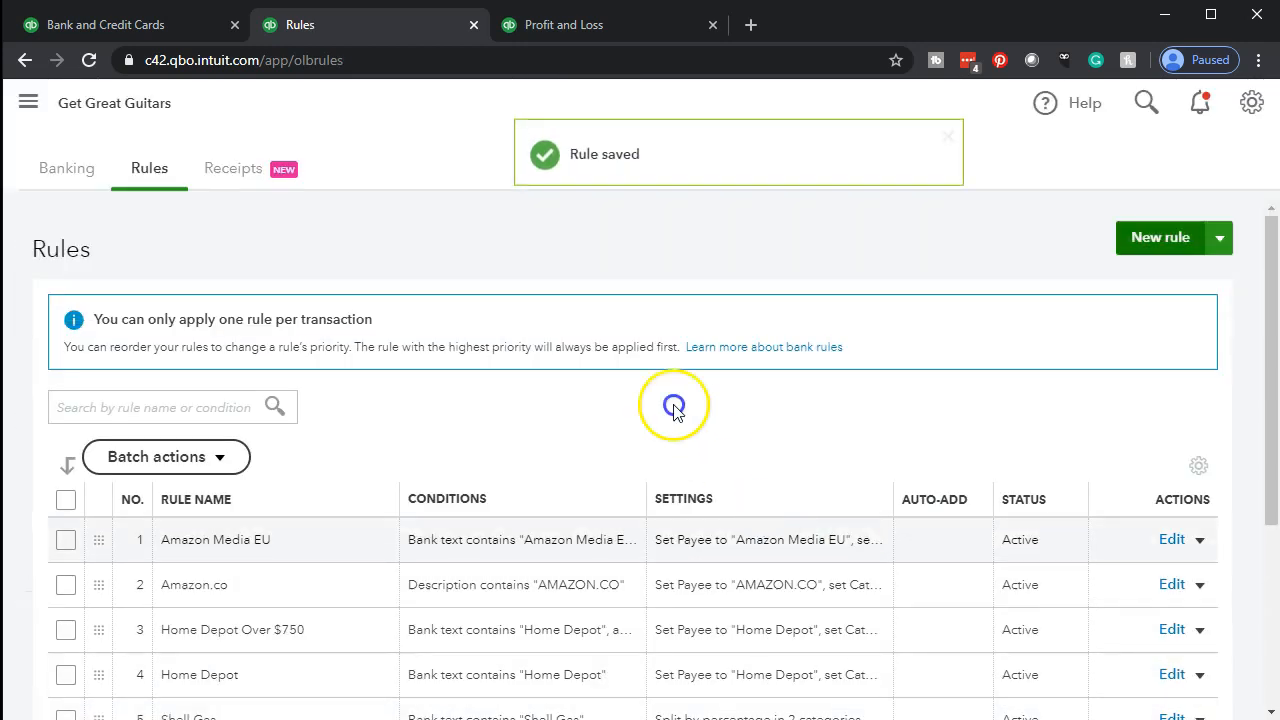
left_click(157, 32)
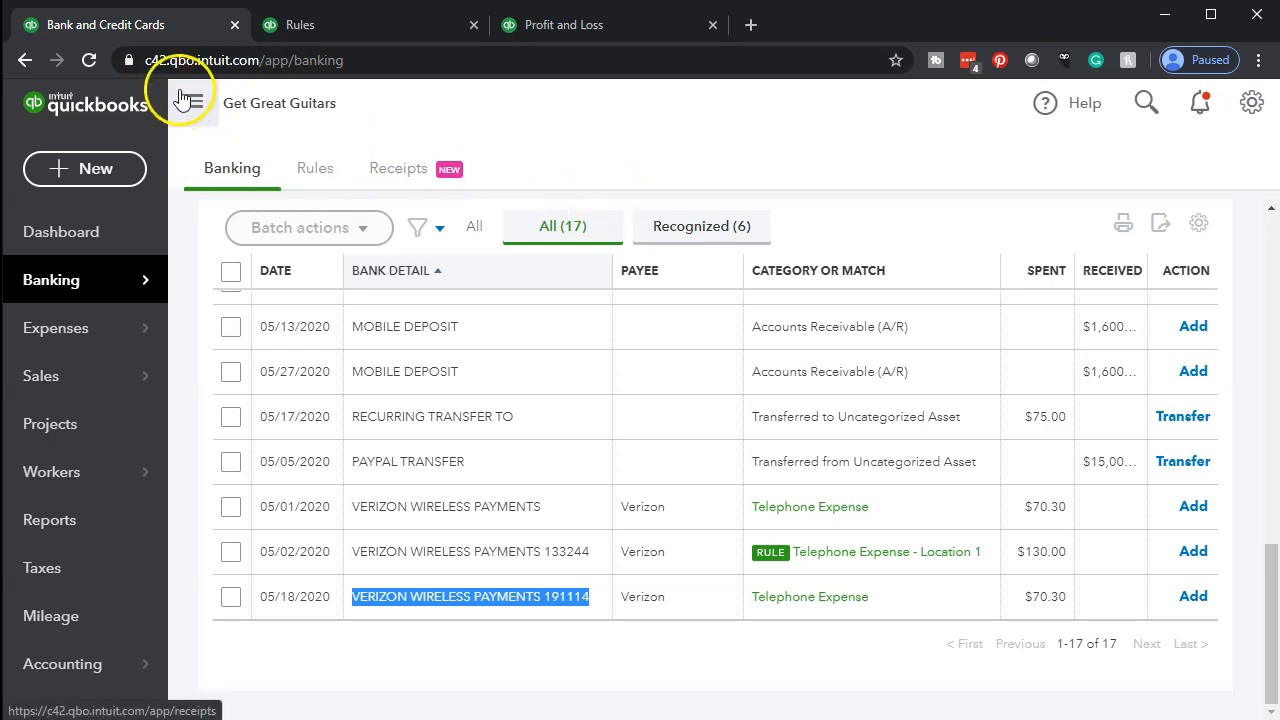
Refresh the bank transactions and check the categories assigned to the Verizon Wireless payments
left_click(89, 60)
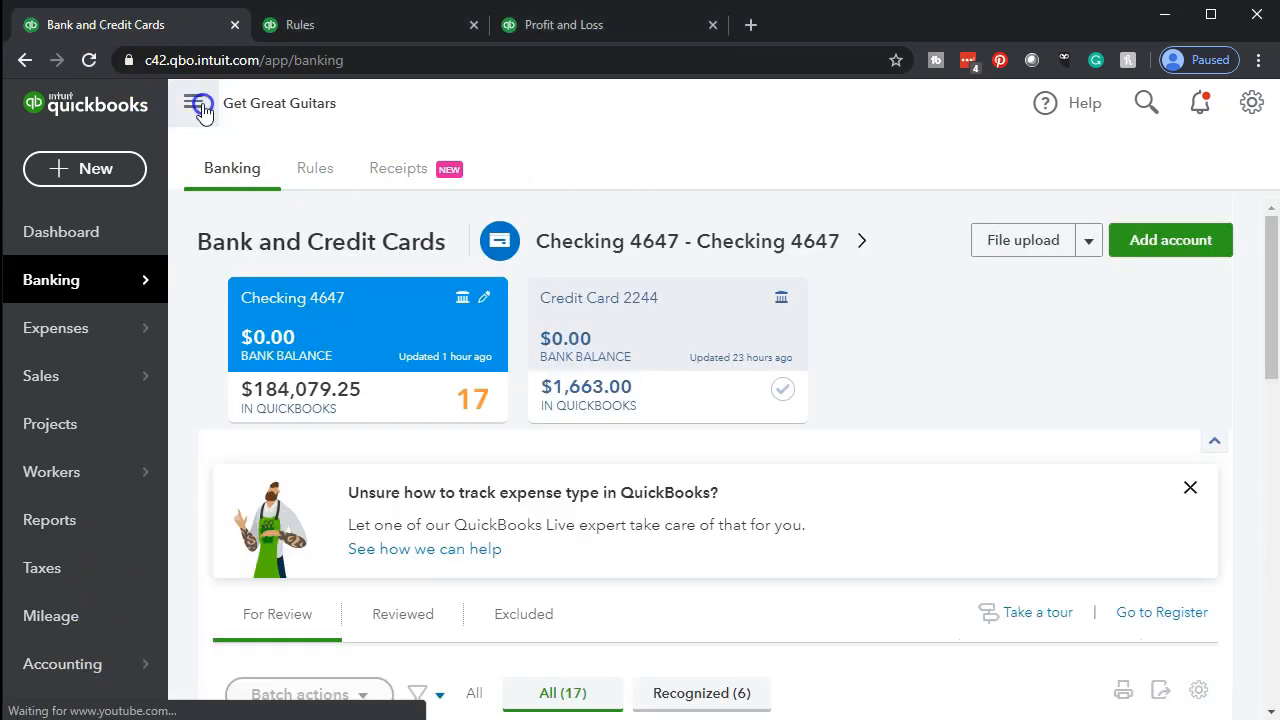
left_click(199, 105)
scroll(191, 314, "down", 4)
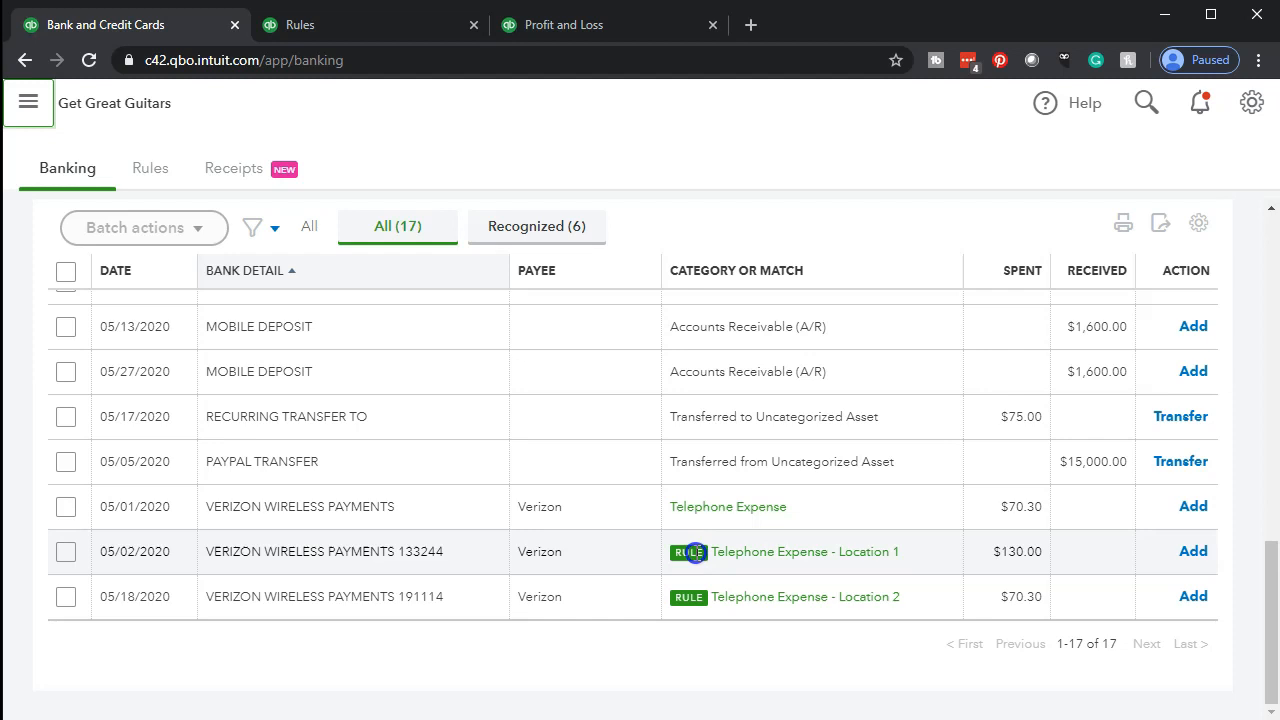
Start a new bank rule named Verizon with the condition that the bank text contains Verizon
left_click(354, 24)
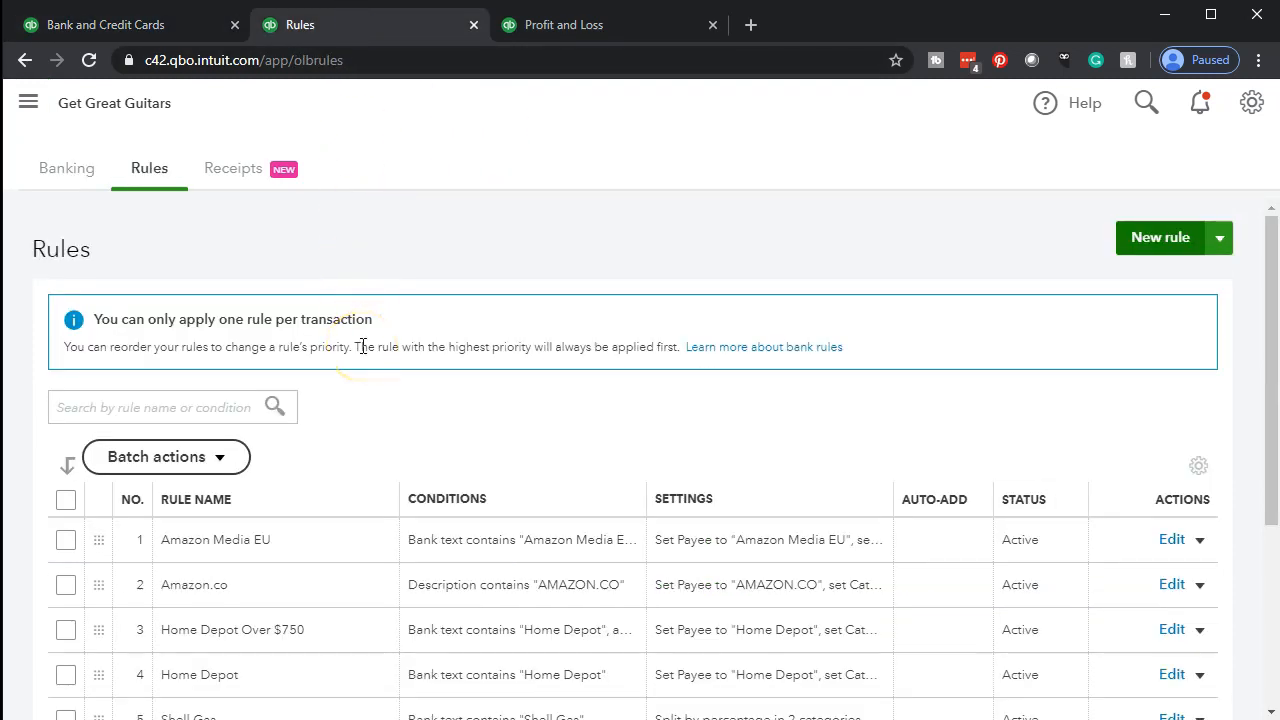
left_click(1130, 241)
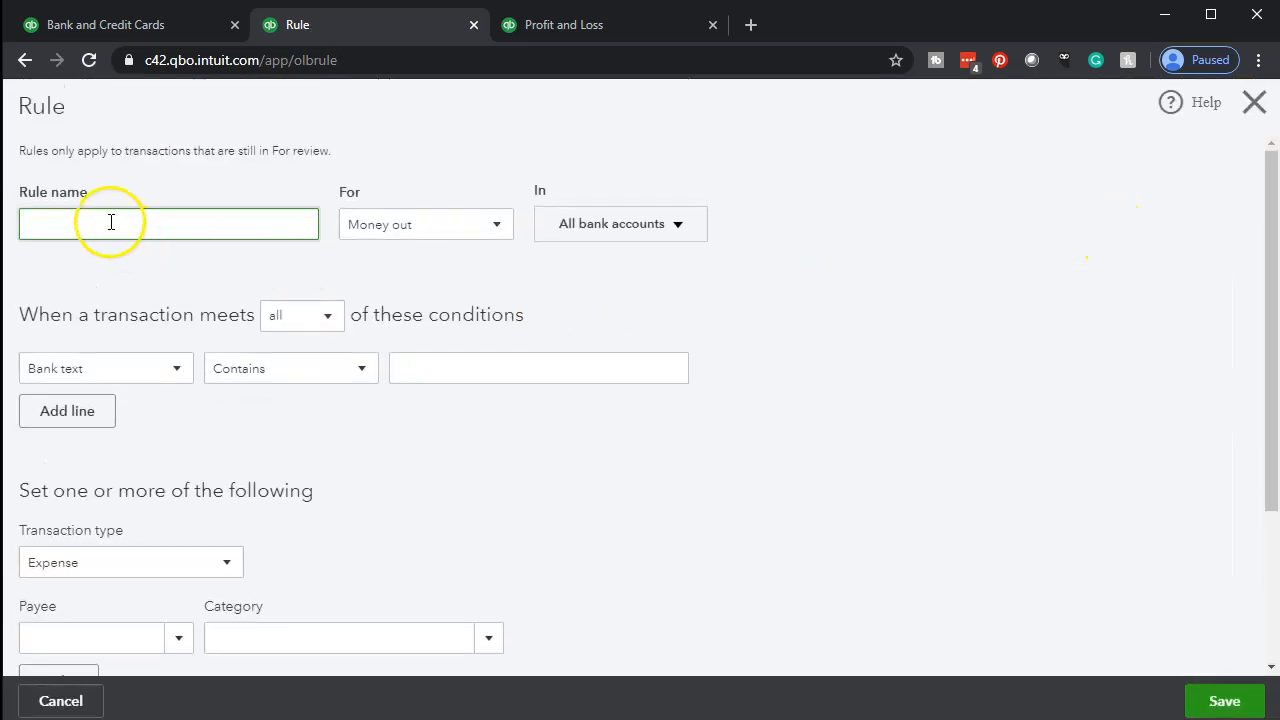
left_click(110, 222)
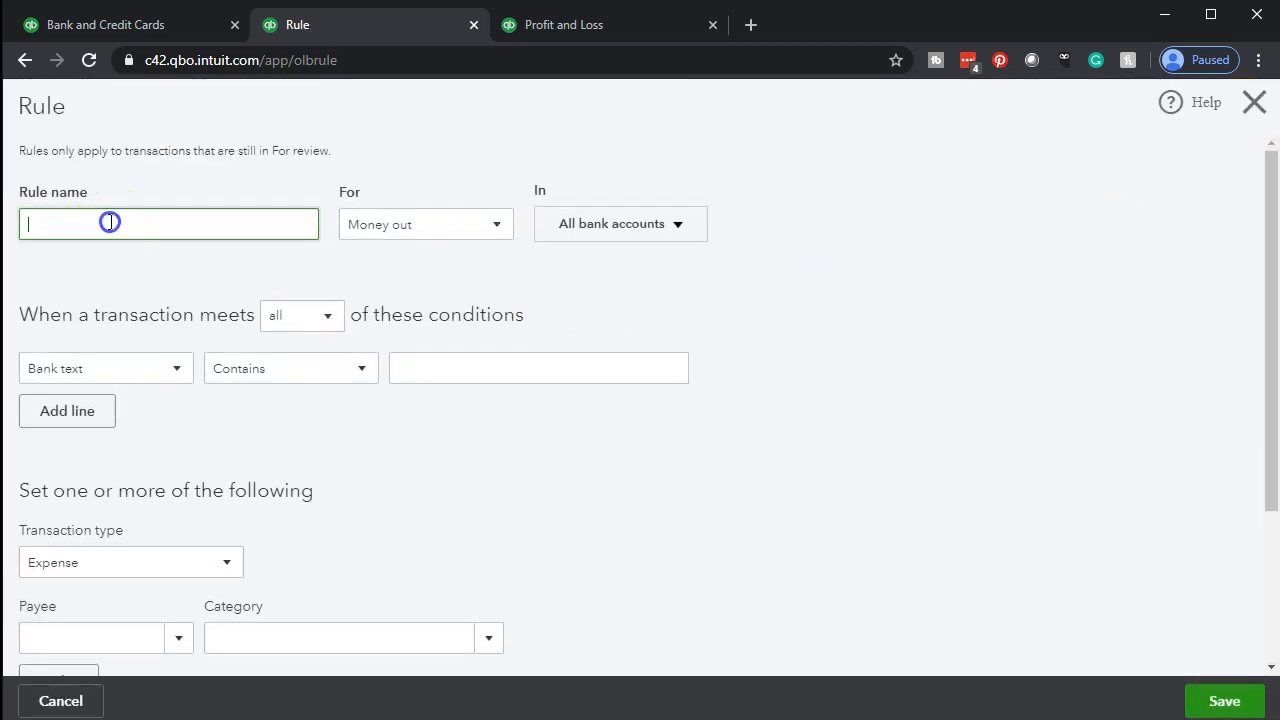
type("Verizon")
left_click_drag(69, 223, 16, 222)
key("ctrl+c")
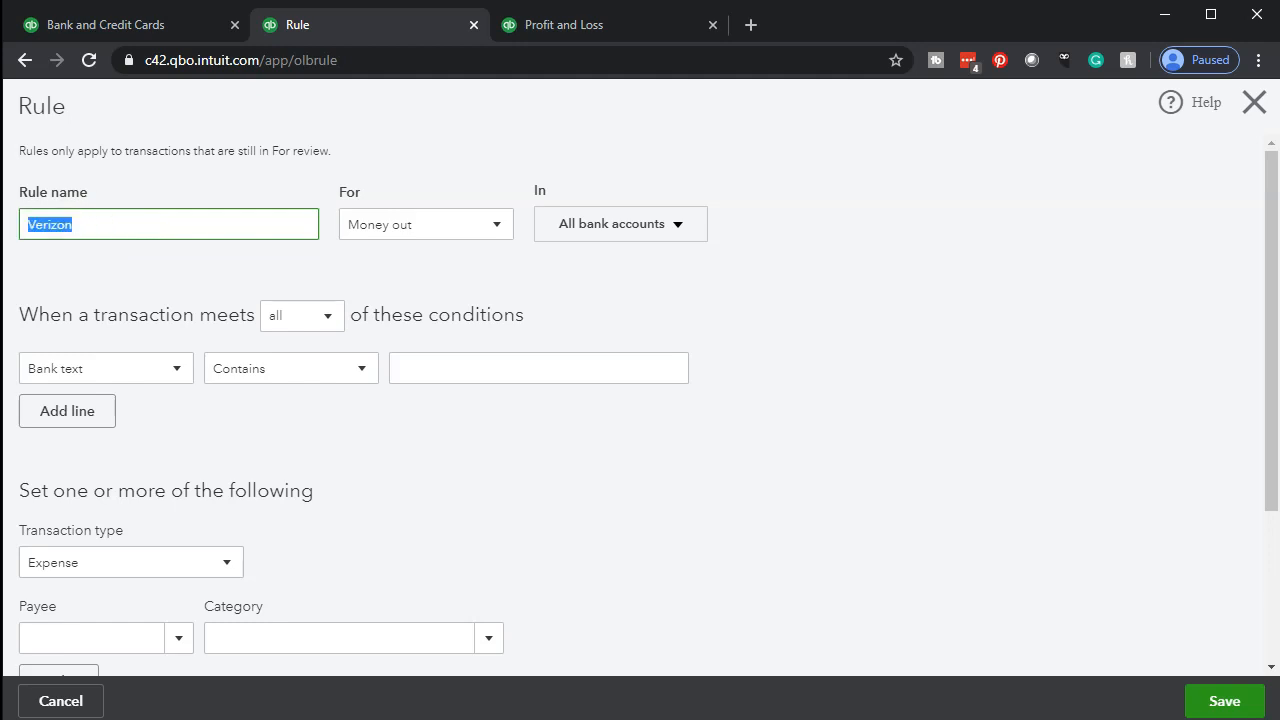
left_click(549, 360)
key("ctrl+v")
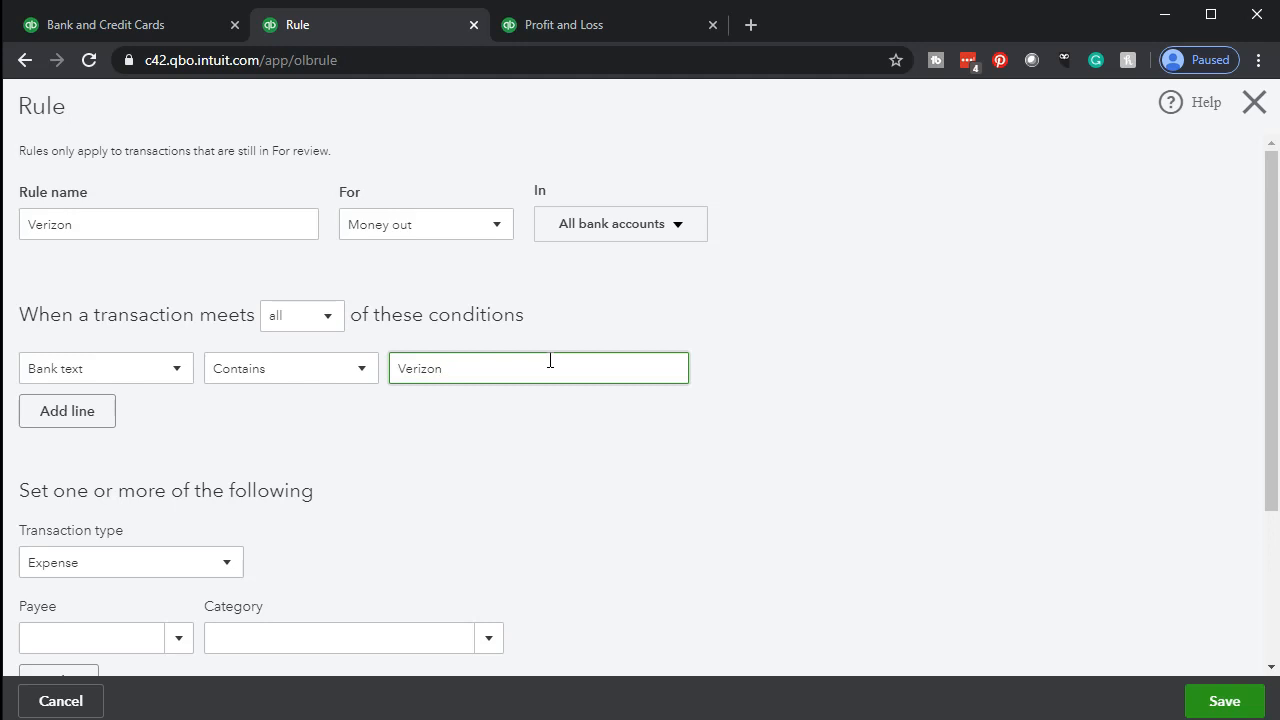
Set the rule's payee to Verizon and its category to Telephone Expense, and save the rule
scroll(186, 431, "down", 2)
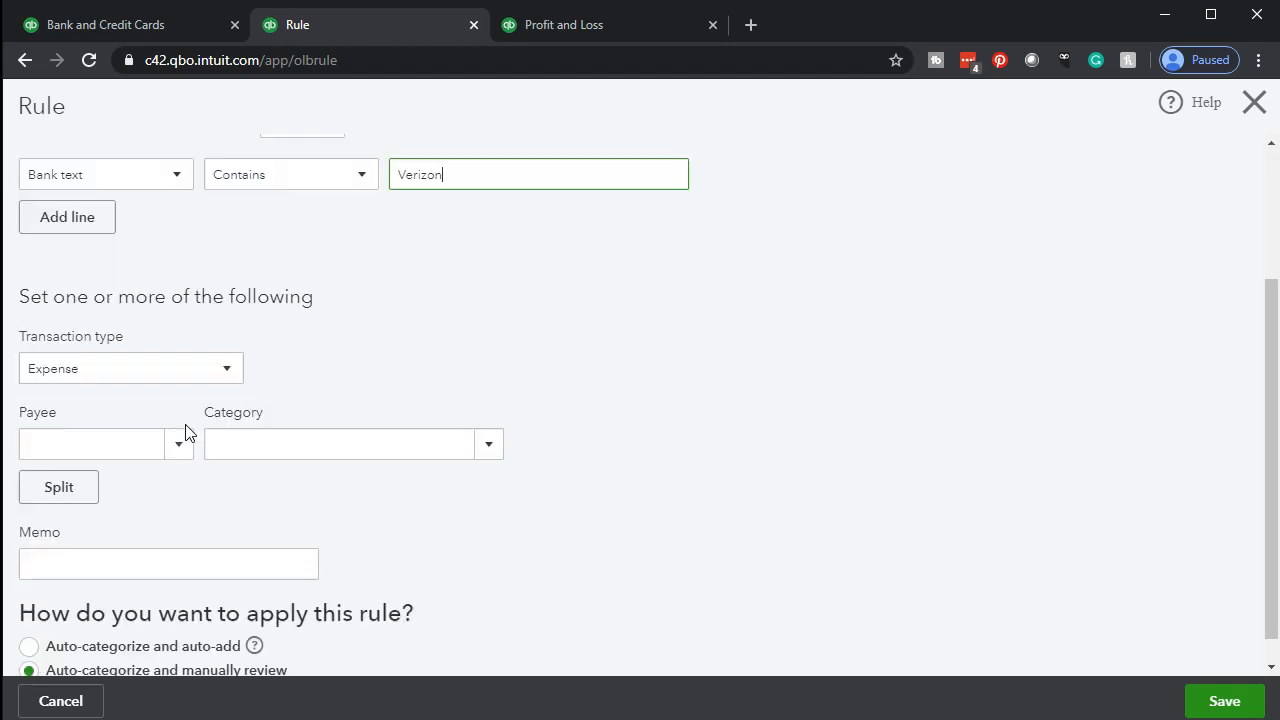
left_click(181, 440)
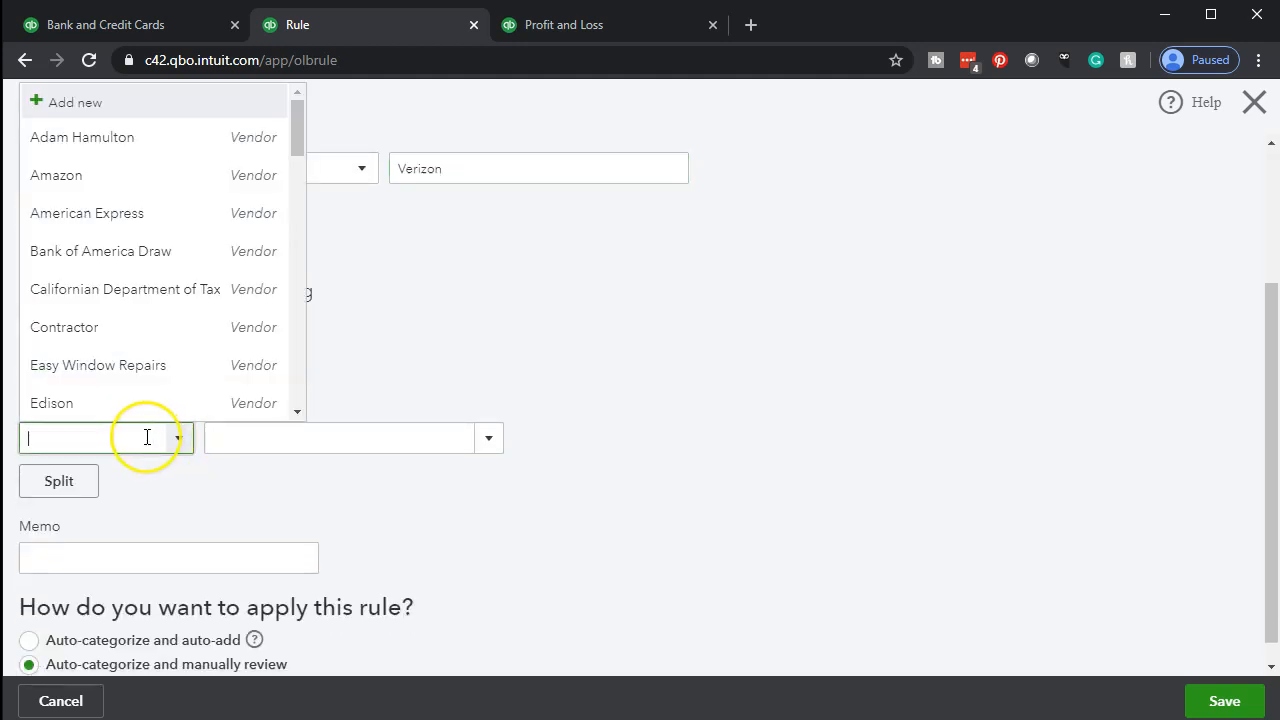
type("ver")
key("Tab")
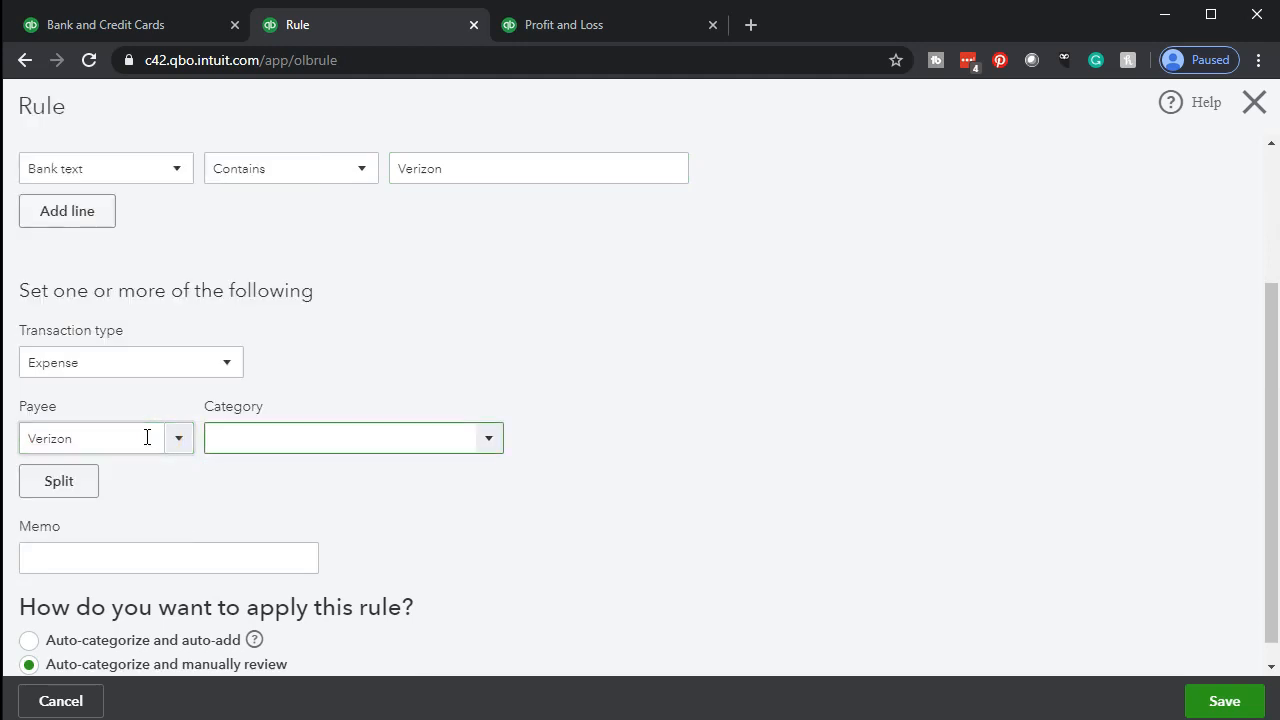
type("Telephone Expense")
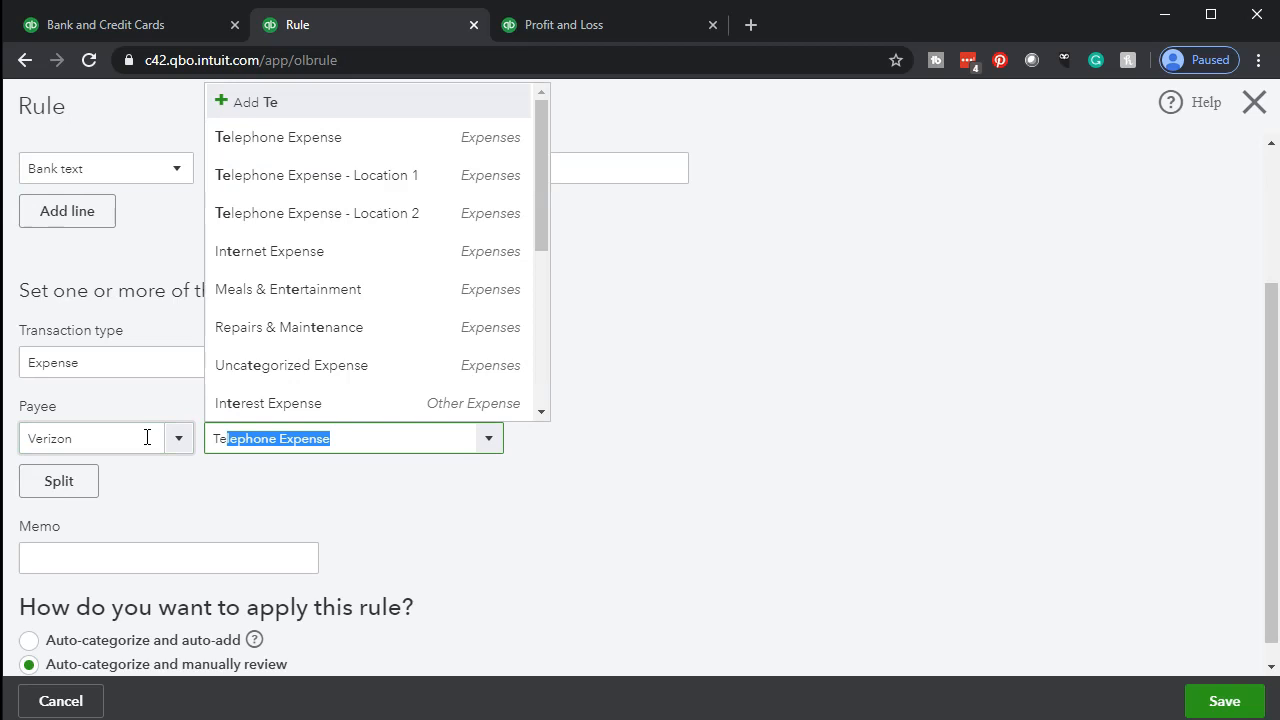
key("Tab")
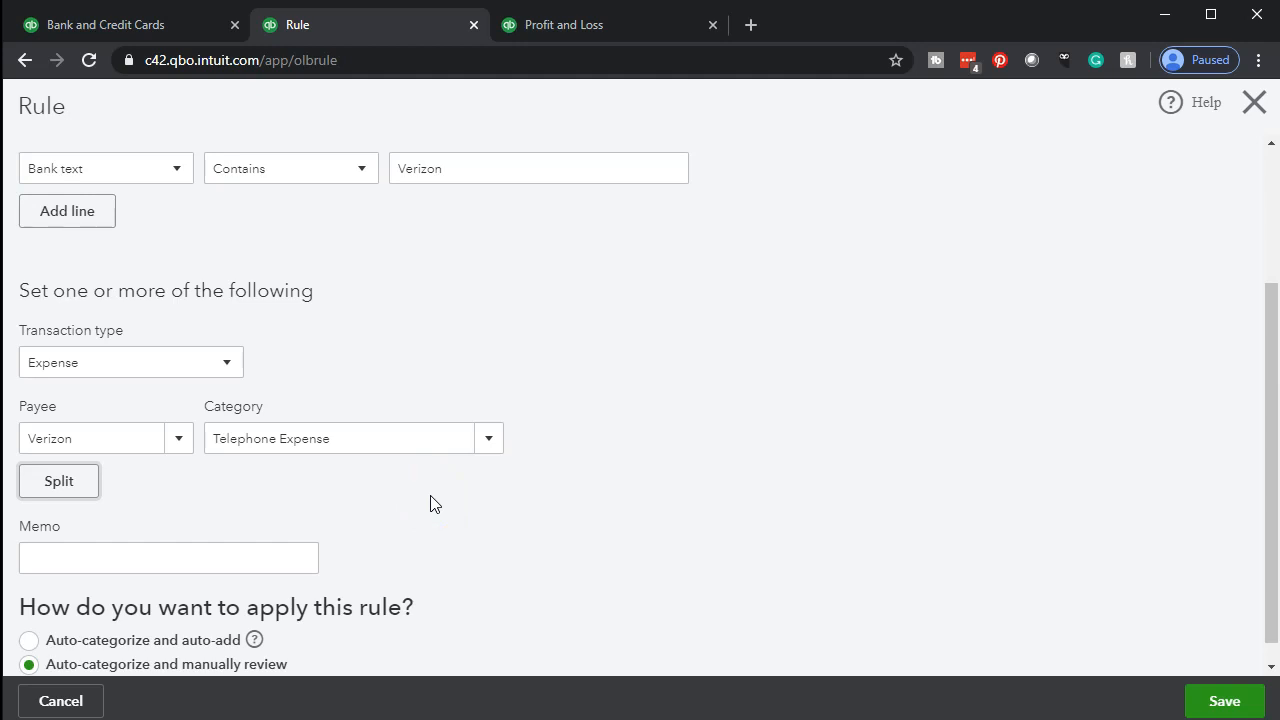
scroll(430, 503, "down", 1)
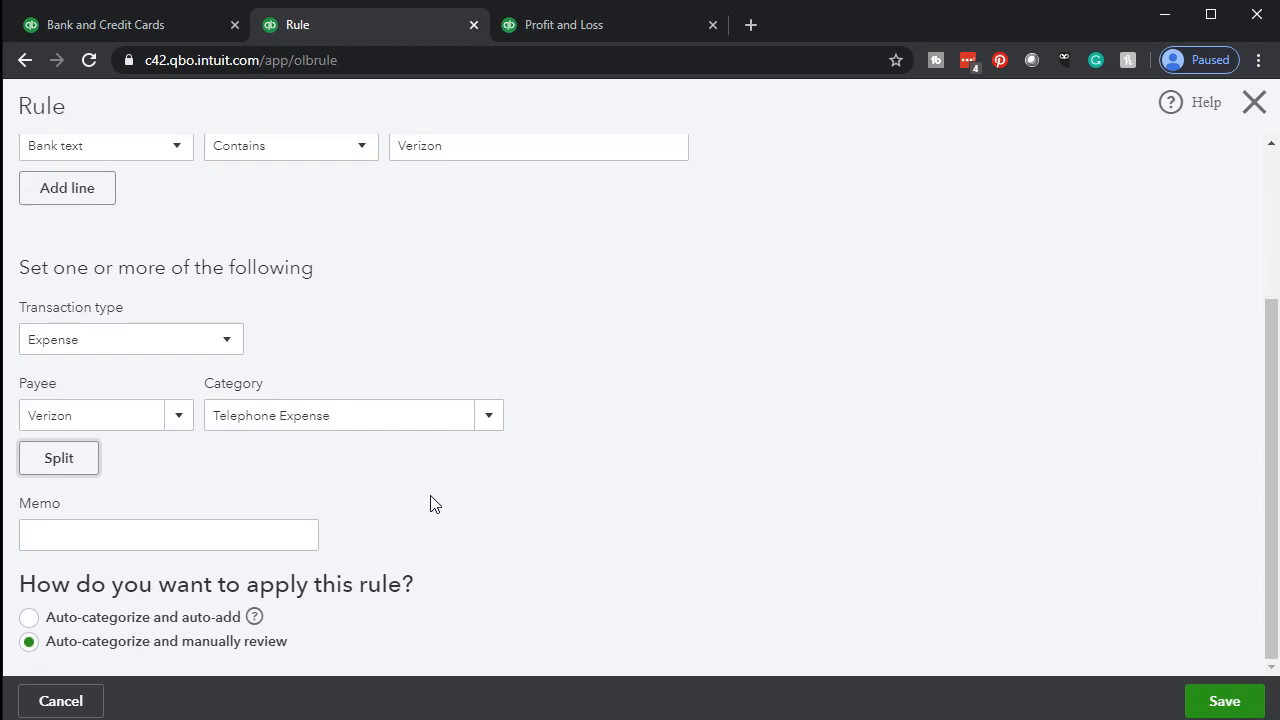
left_click(1224, 700)
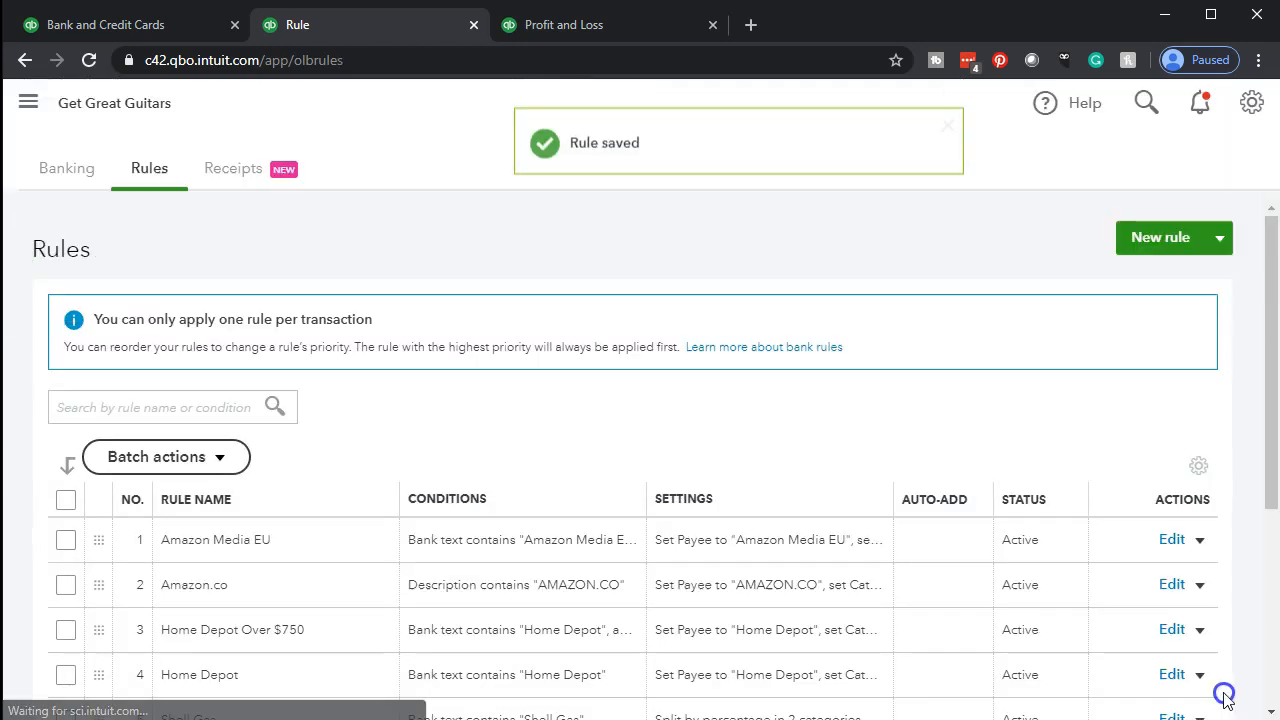
Refresh the bank transactions to apply the Verizon rule, and review the order of the Verizon rules in the rules list
left_click(152, 27)
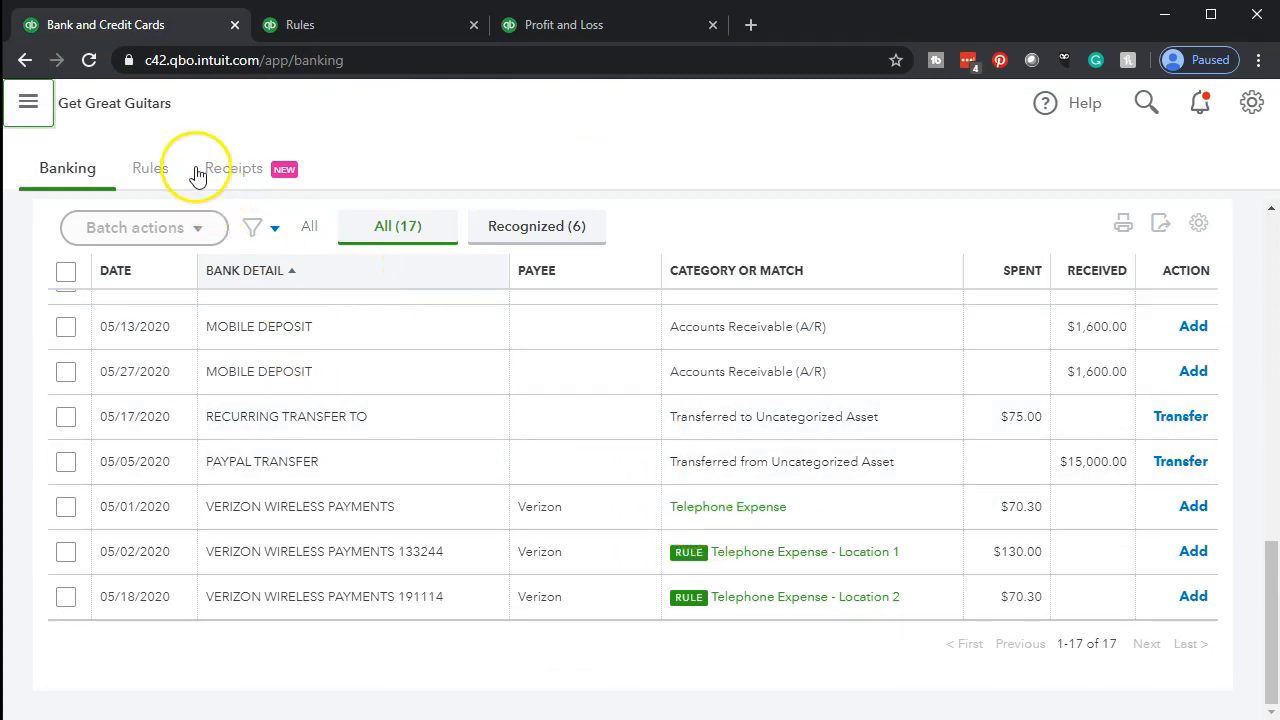
left_click(89, 62)
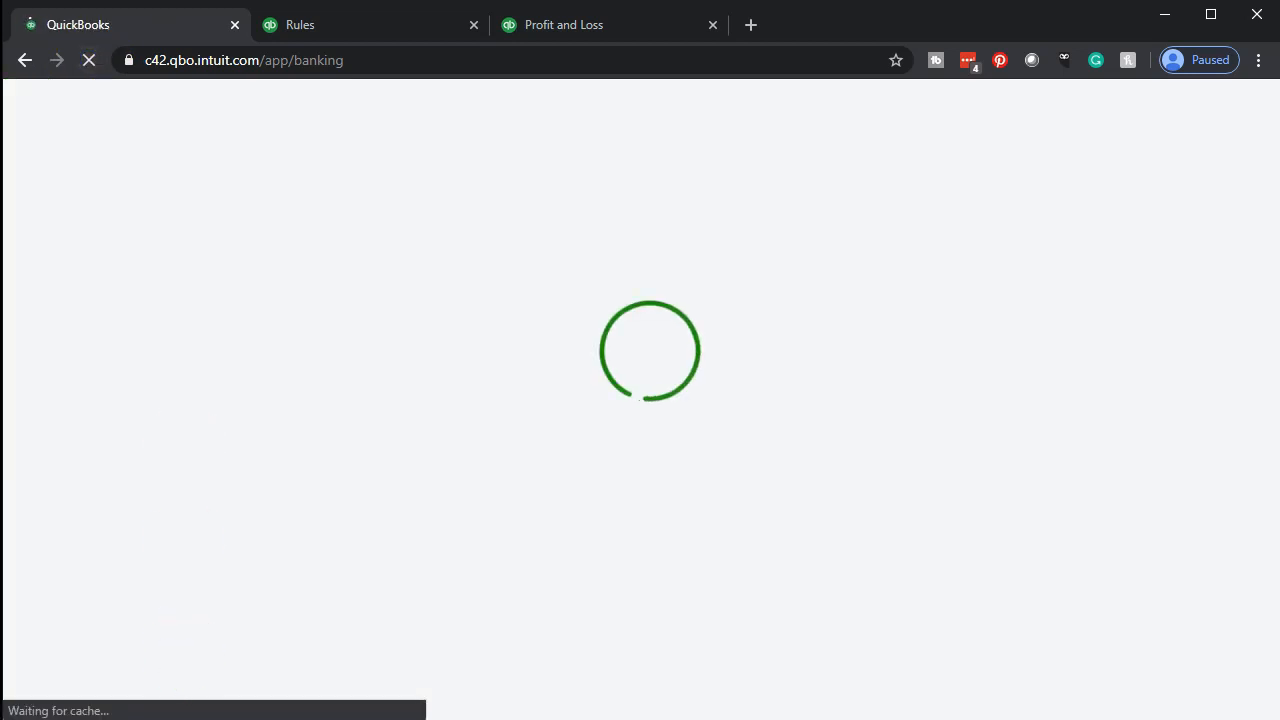
scroll(286, 480, "down", 4)
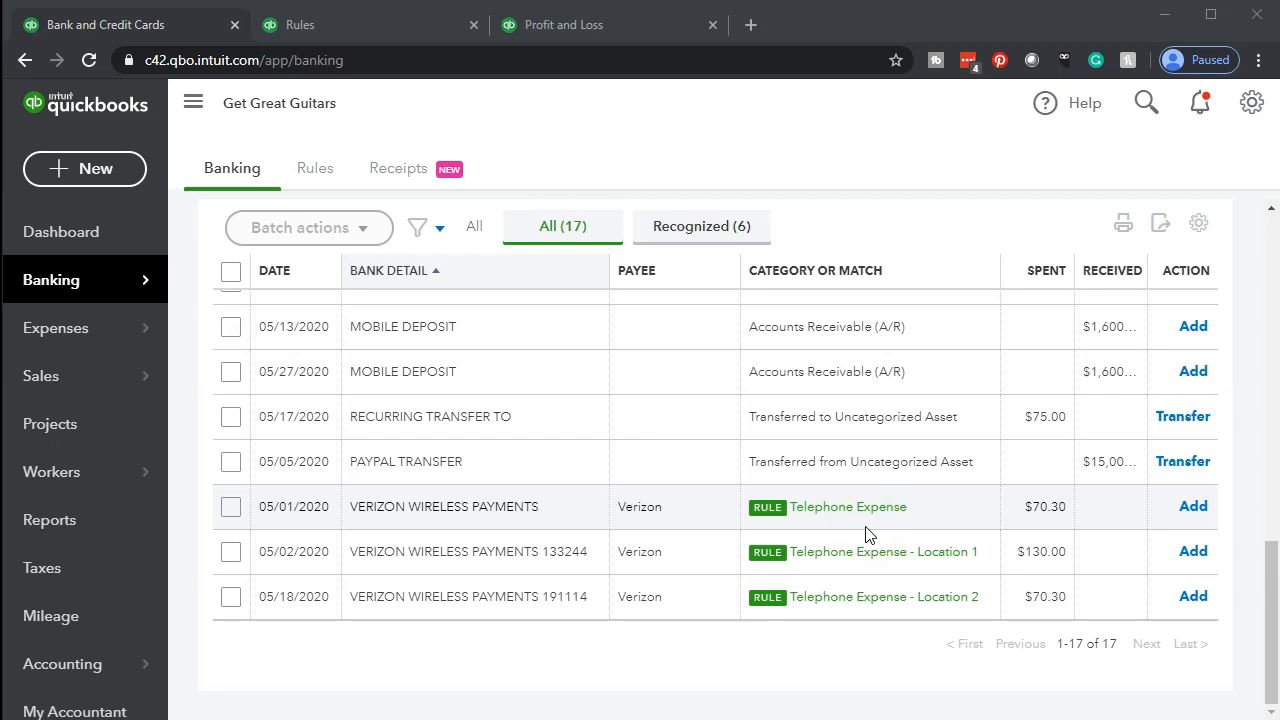
left_click(366, 26)
scroll(474, 572, "down", 4)
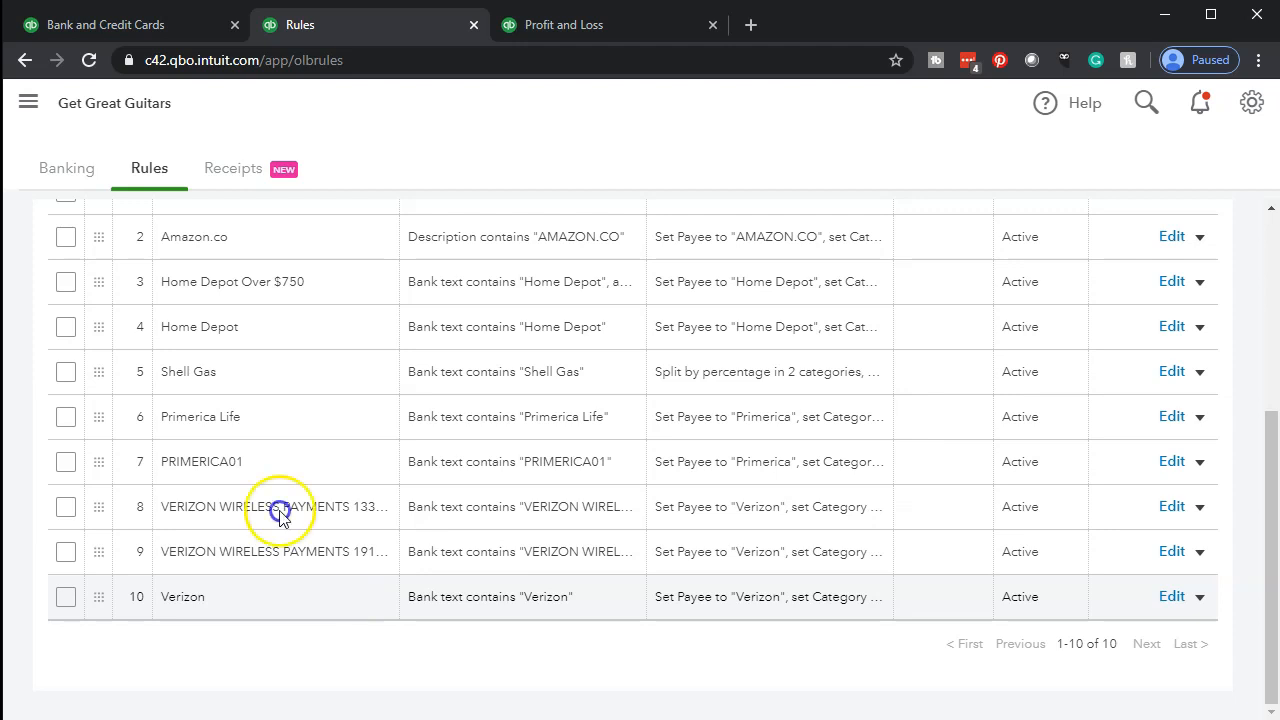
Accept the three Verizon Wireless payments dated 05/01/2020, 05/02/2020 and 05/18/2020 as a batch
left_click(140, 25)
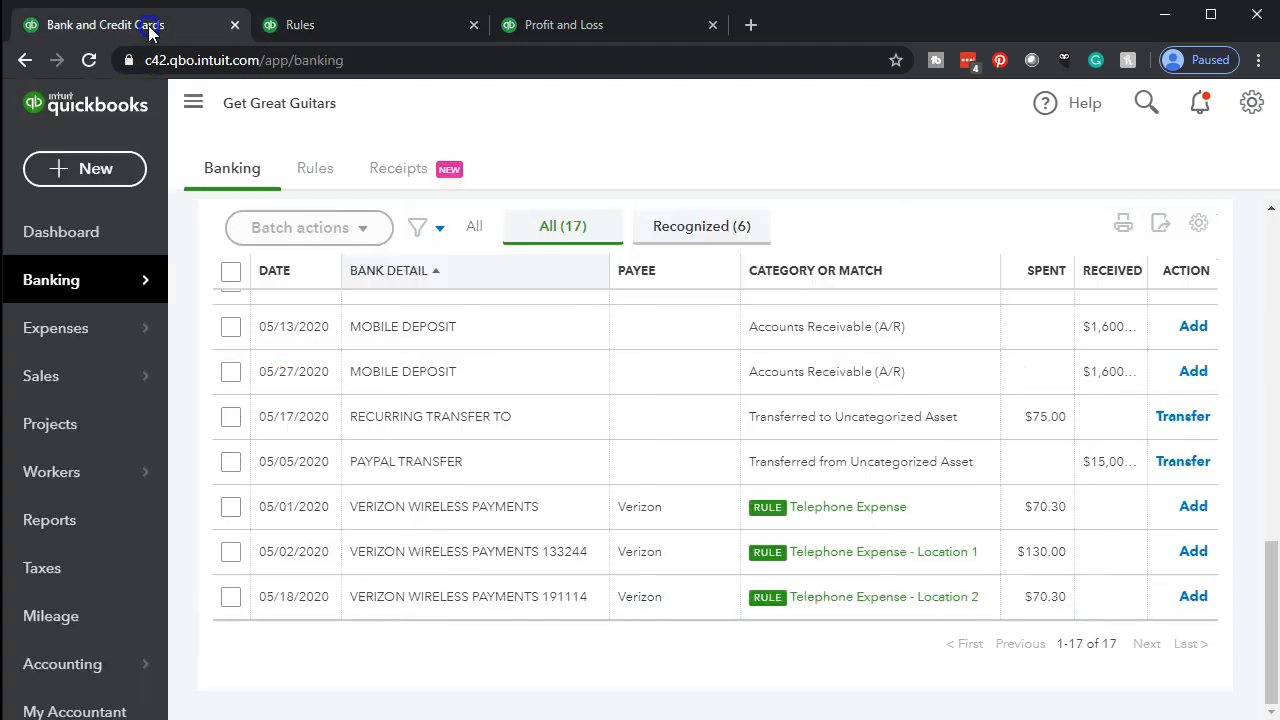
left_click(230, 507)
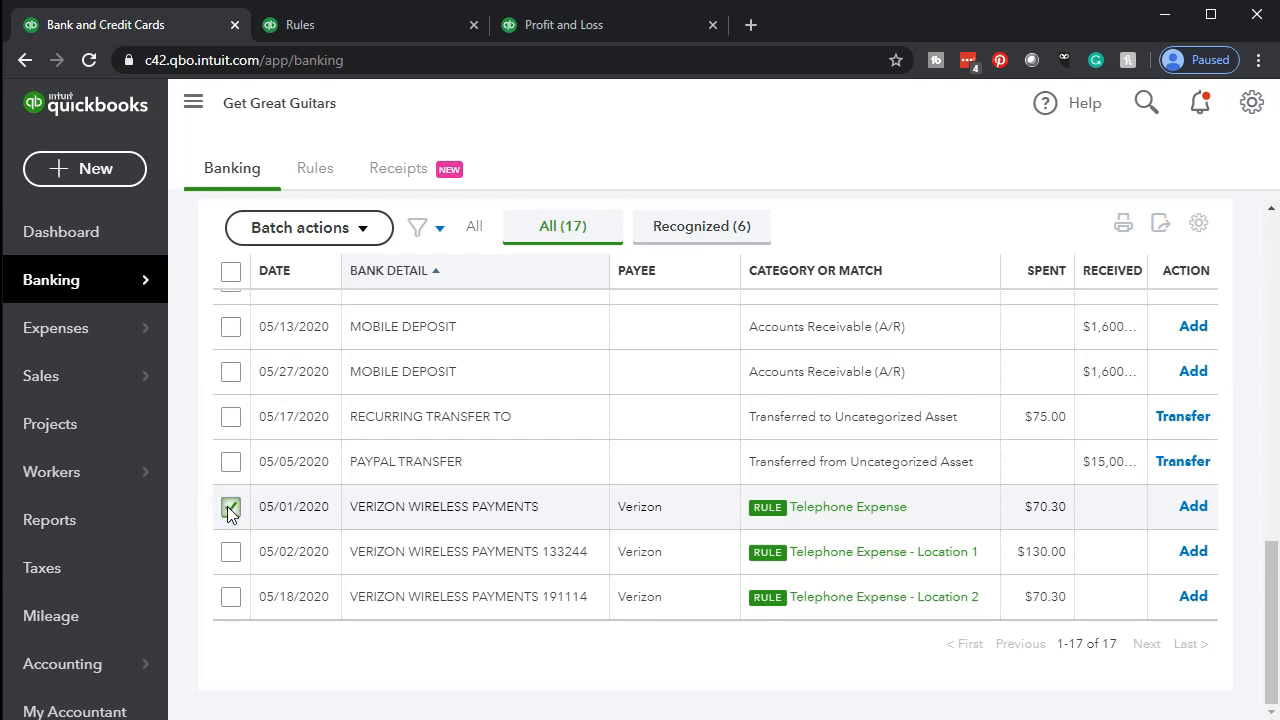
left_click(230, 552)
left_click(230, 597)
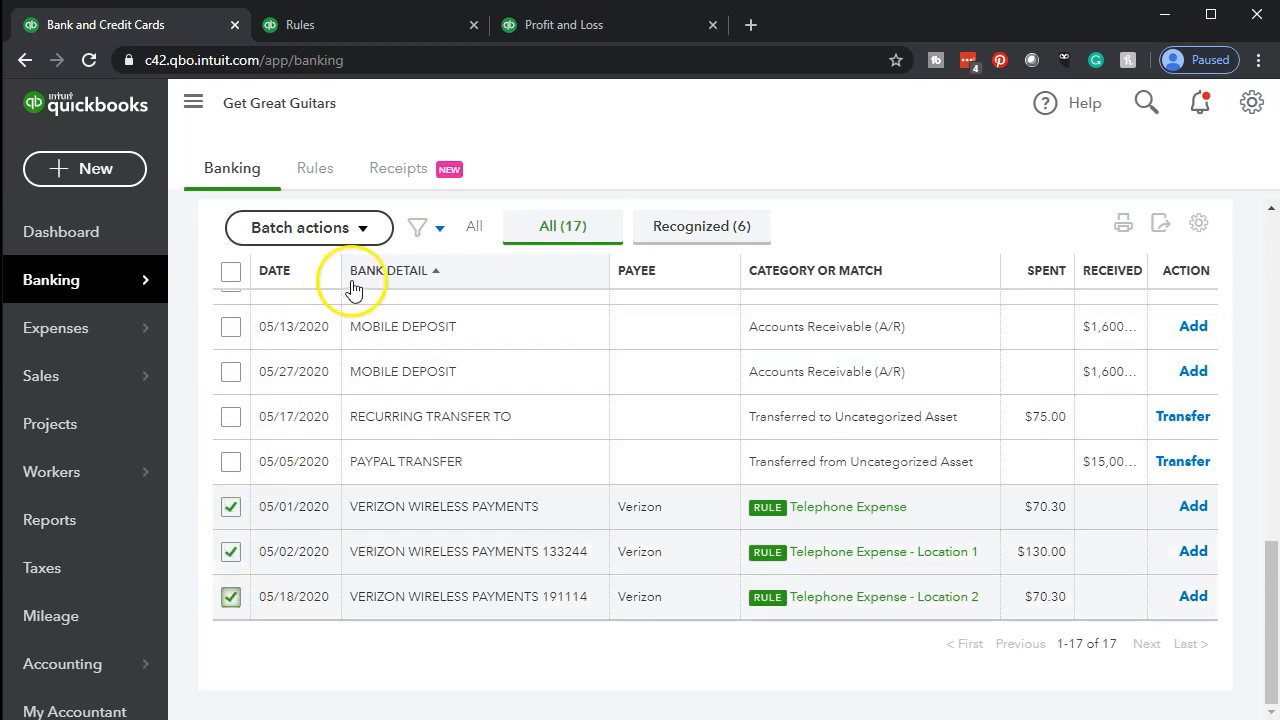
left_click(360, 234)
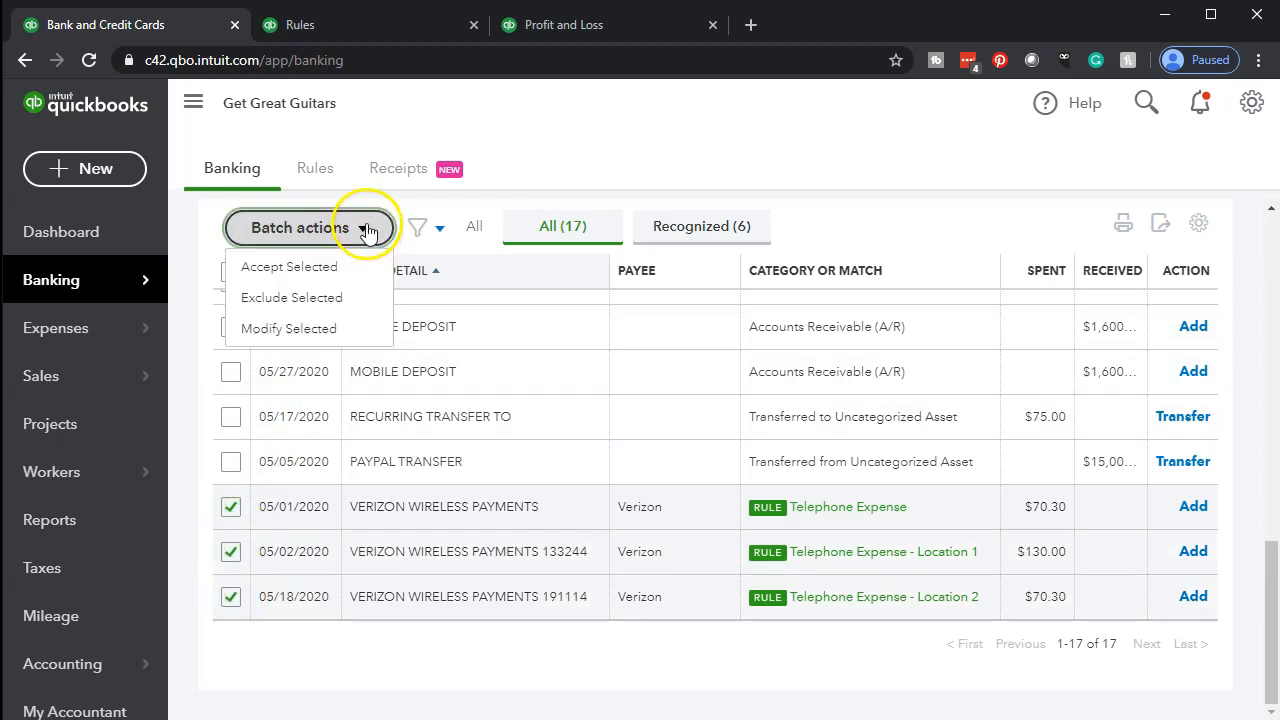
left_click(333, 270)
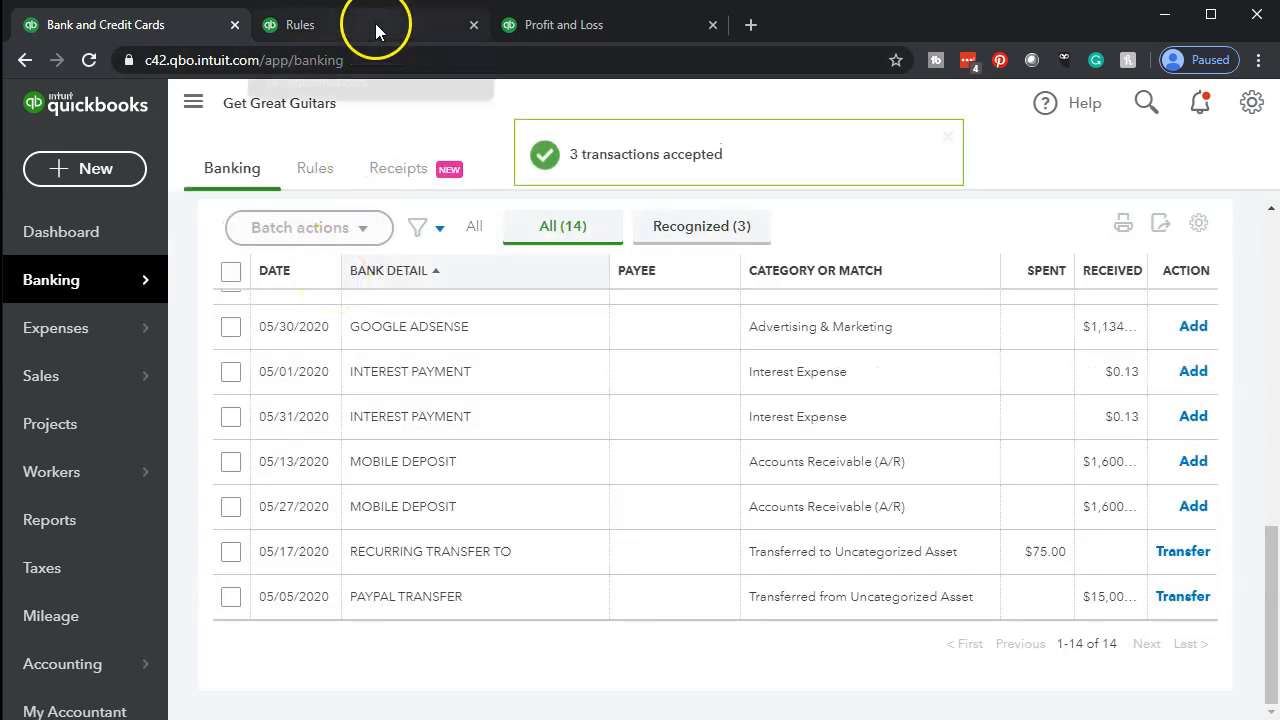
Refresh the May - June 2020 Profit and Loss report and examine its enlarged telephone expense lines
left_click(618, 31)
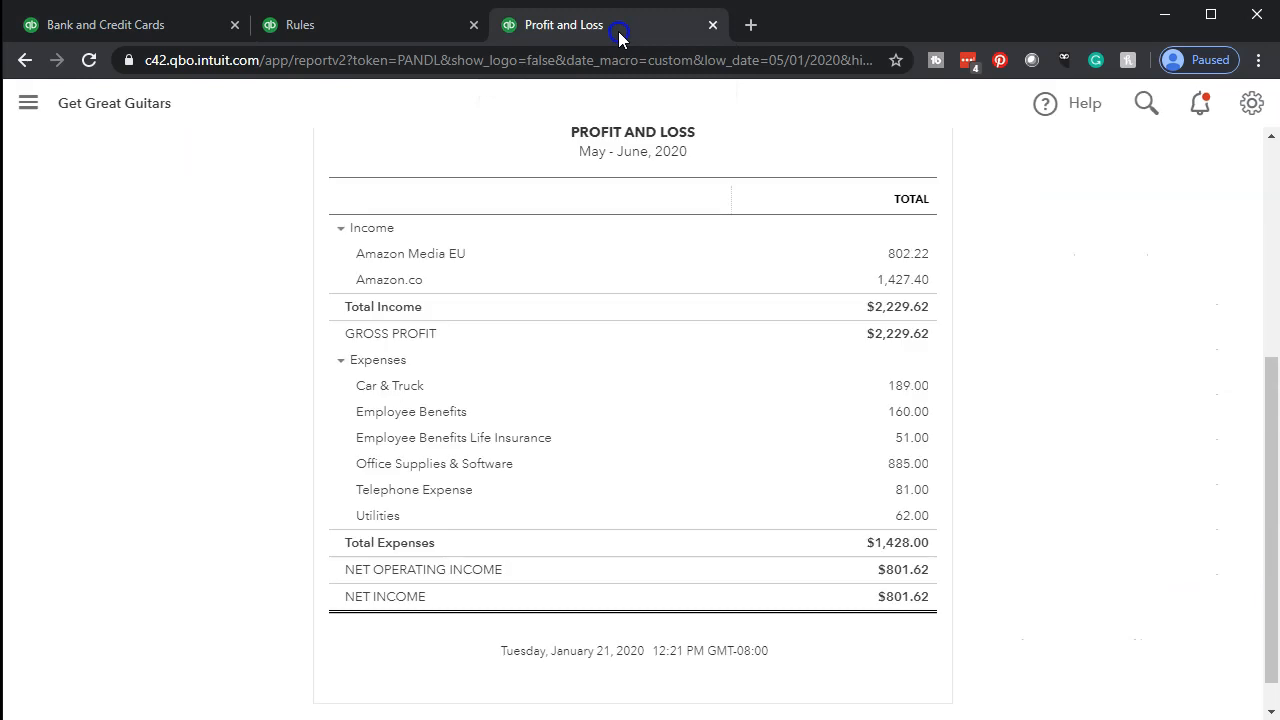
left_click(100, 64)
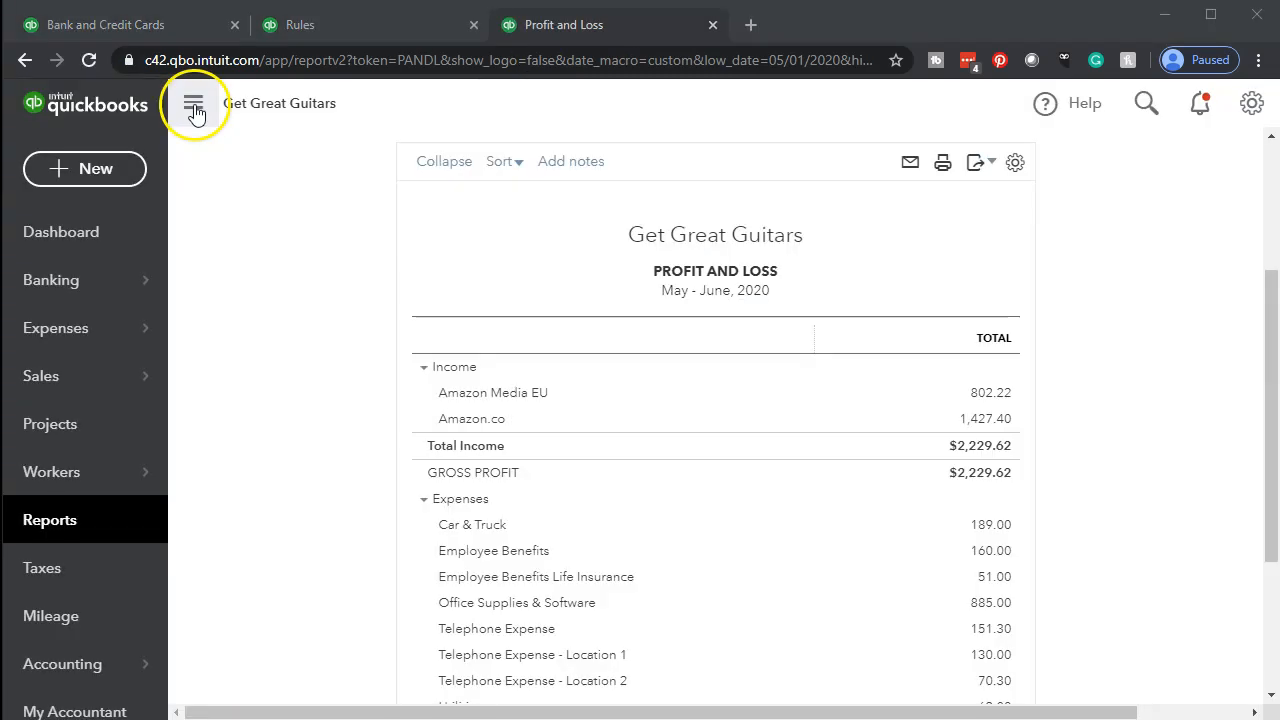
left_click(194, 106)
key("ctrl+plus")
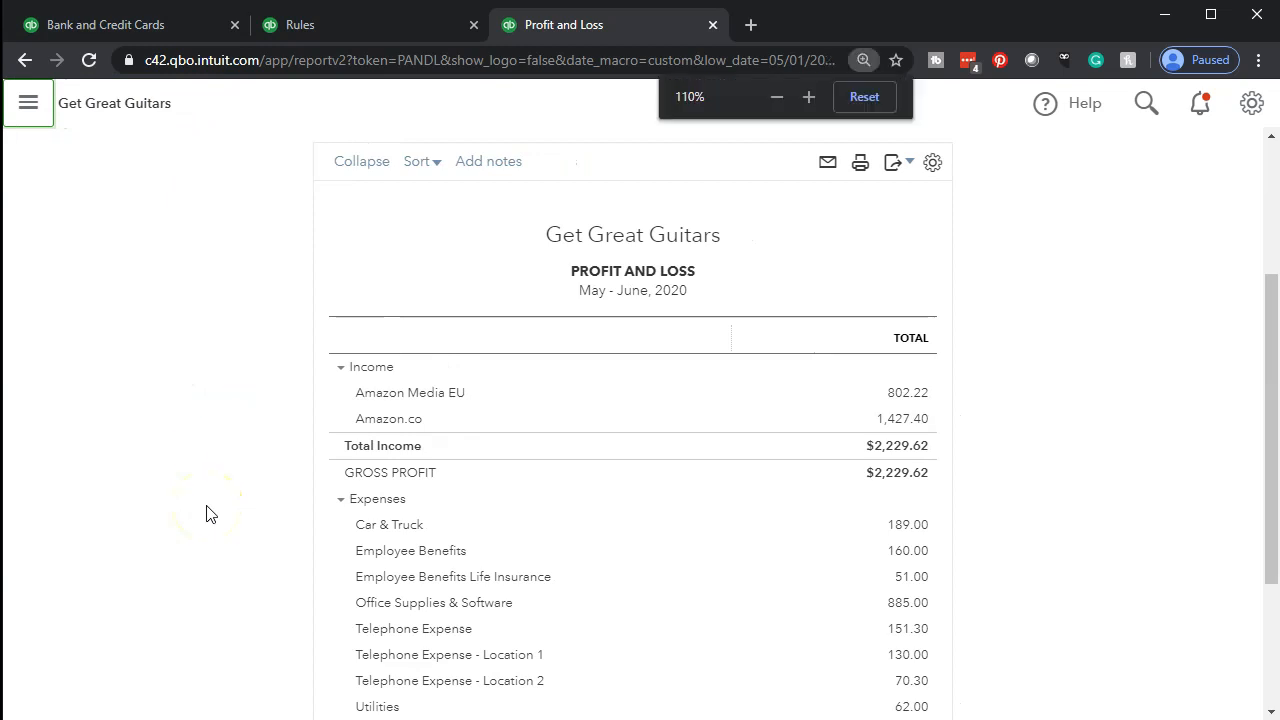
key("ctrl+plus")
scroll(206, 513, "down", 4)
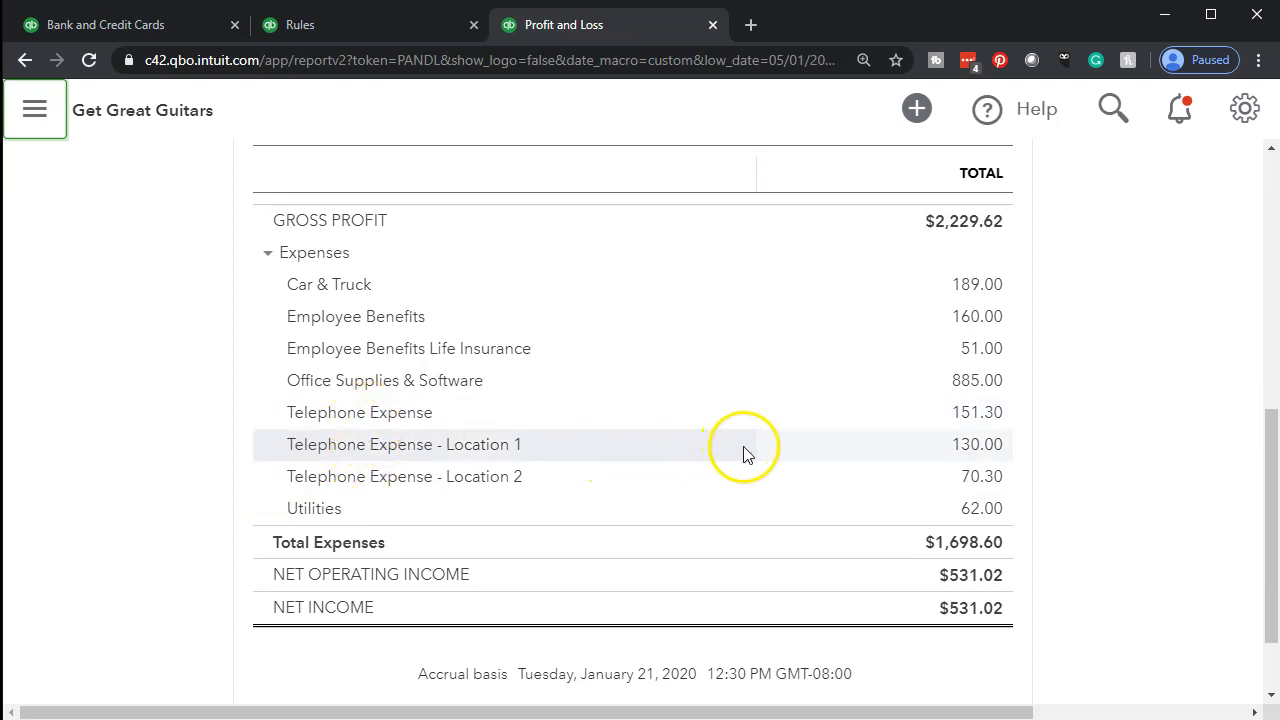
Review the transactions behind the general Telephone Expense total and return to the Profit and Loss report
left_click(975, 414)
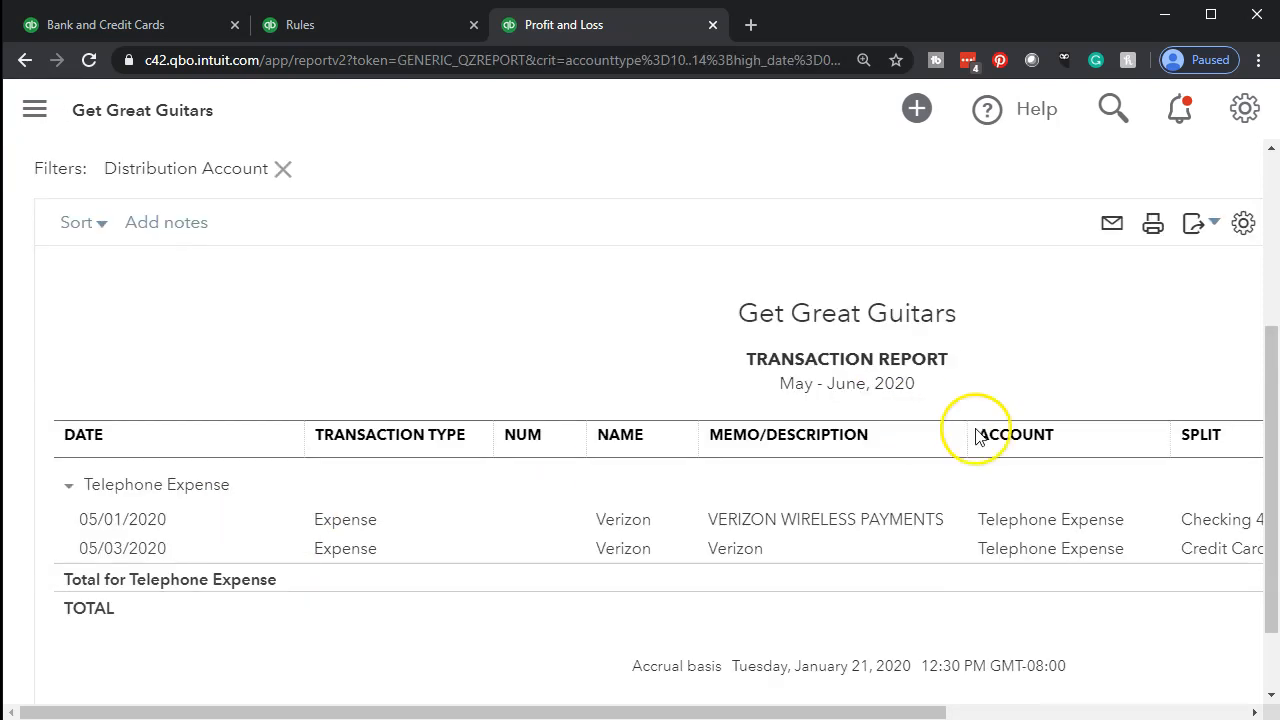
mouse_move(903, 711)
left_mouse_down()
mouse_move(1188, 712)
mouse_move(897, 713)
left_mouse_up()
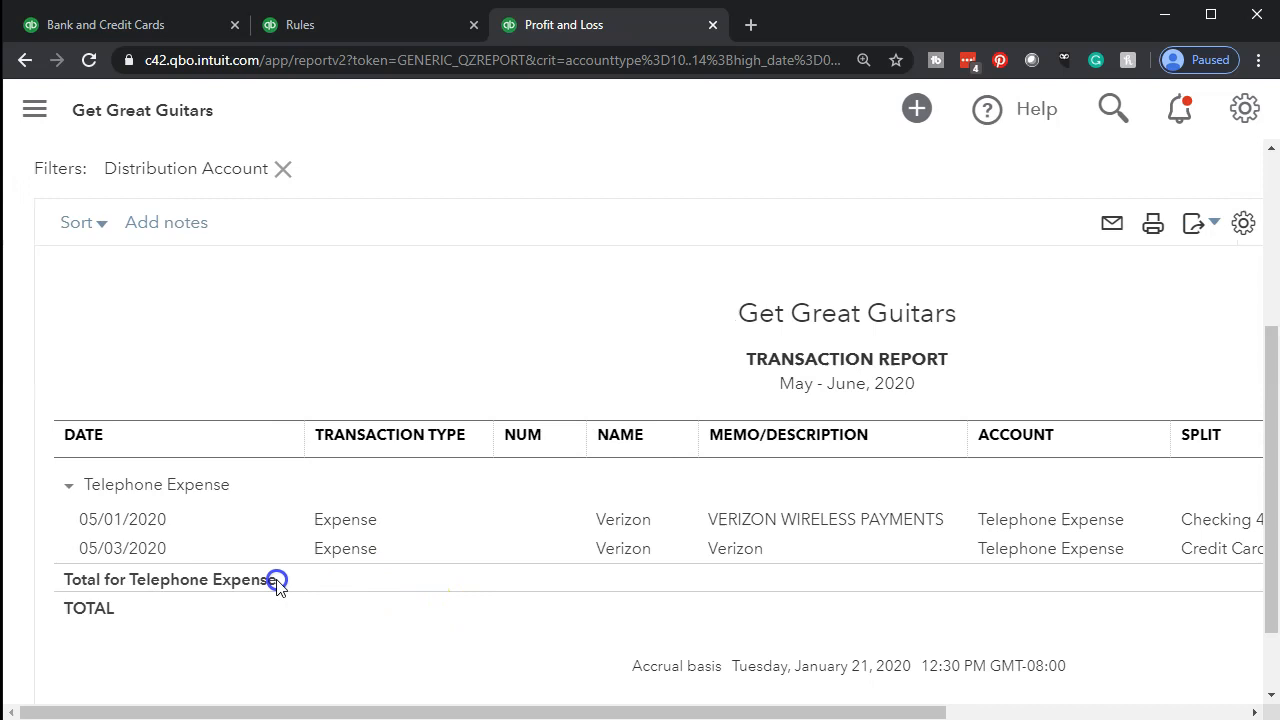
scroll(271, 580, "up", 3)
left_click(208, 242)
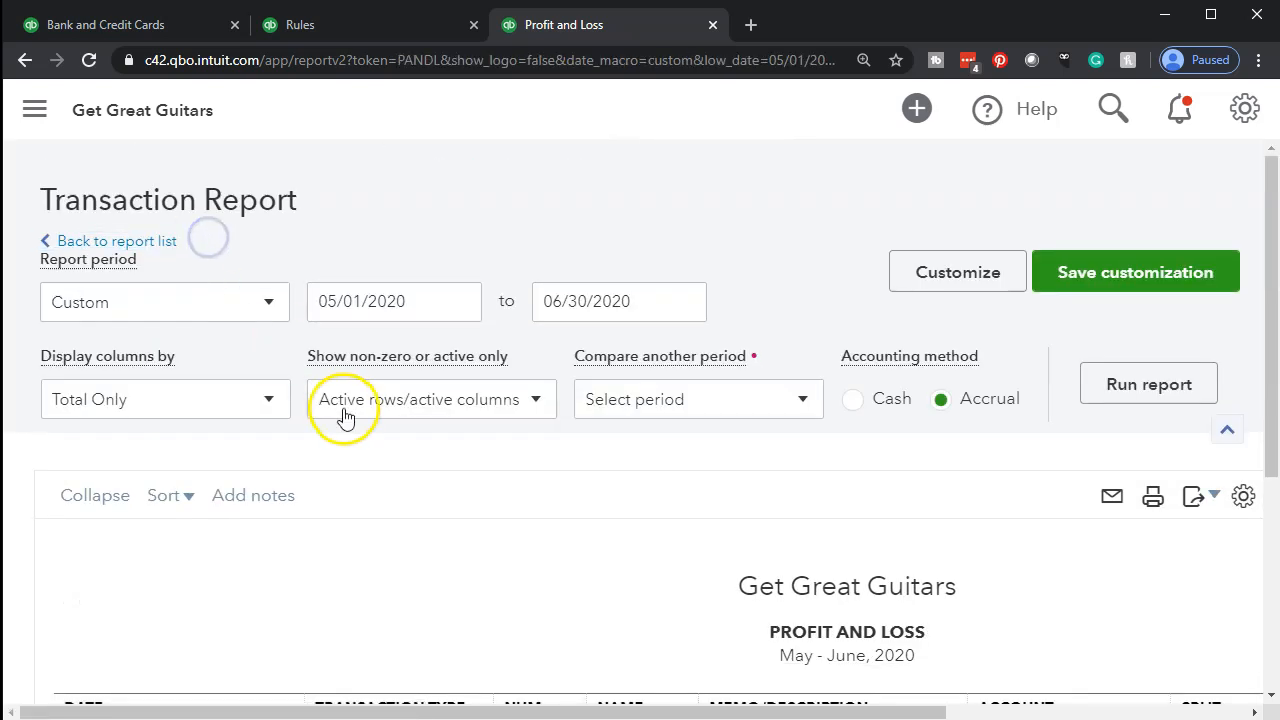
Review the transactions behind the Telephone Expense - Location 1 total and return to the Profit and Loss report
scroll(330, 410, "down", 10)
left_click(978, 445)
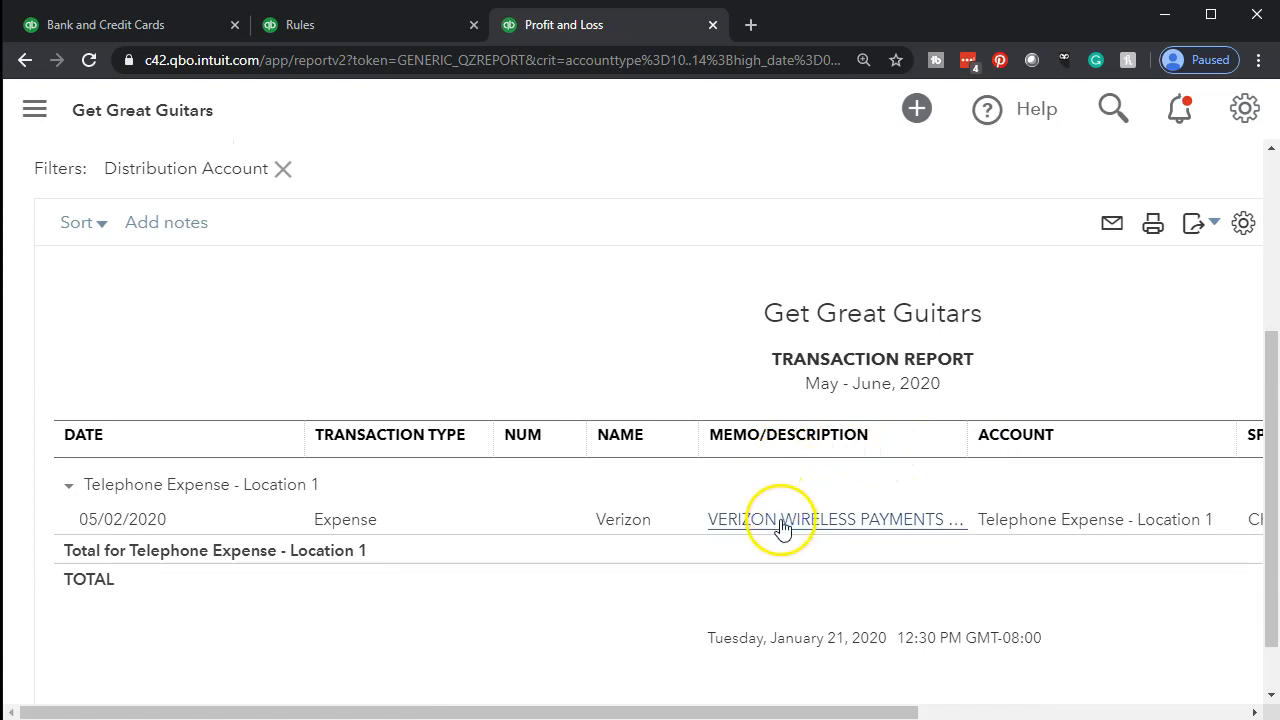
scroll(225, 230, "up", 3)
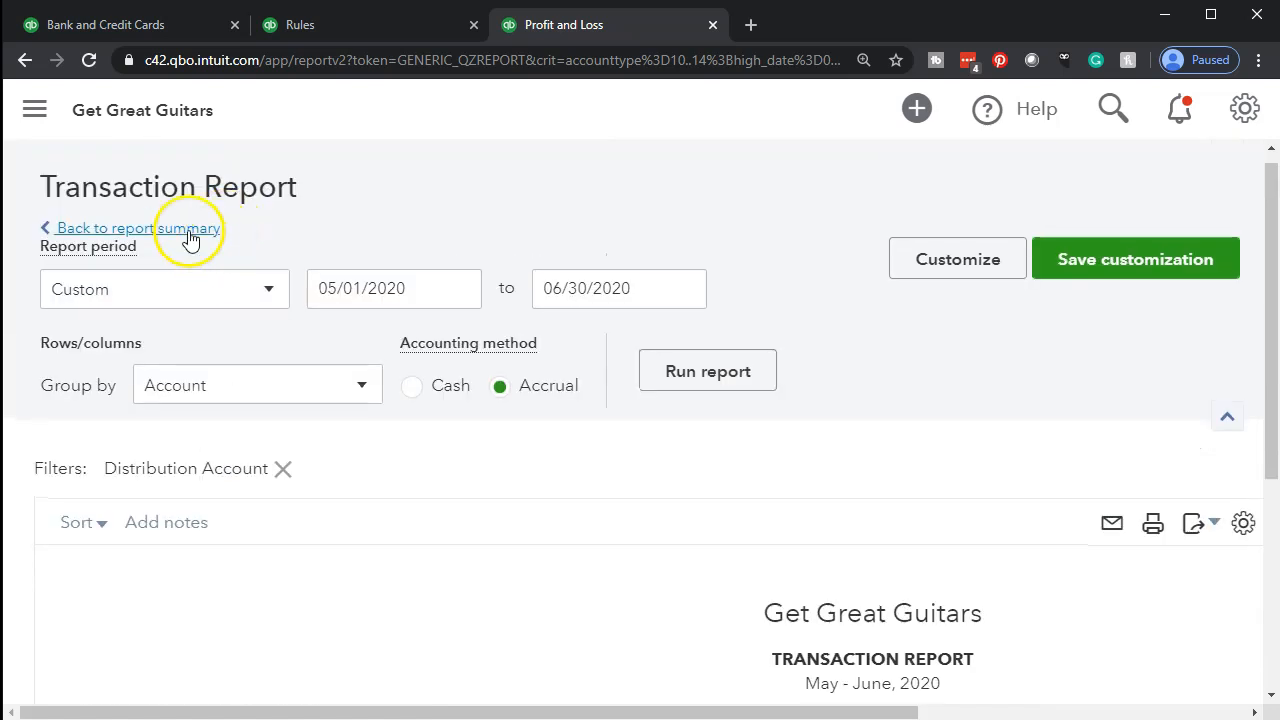
left_click(189, 240)
Review the transactions behind the Telephone Expense - Location 2 total and return to the bank transactions
scroll(330, 422, "down", 1)
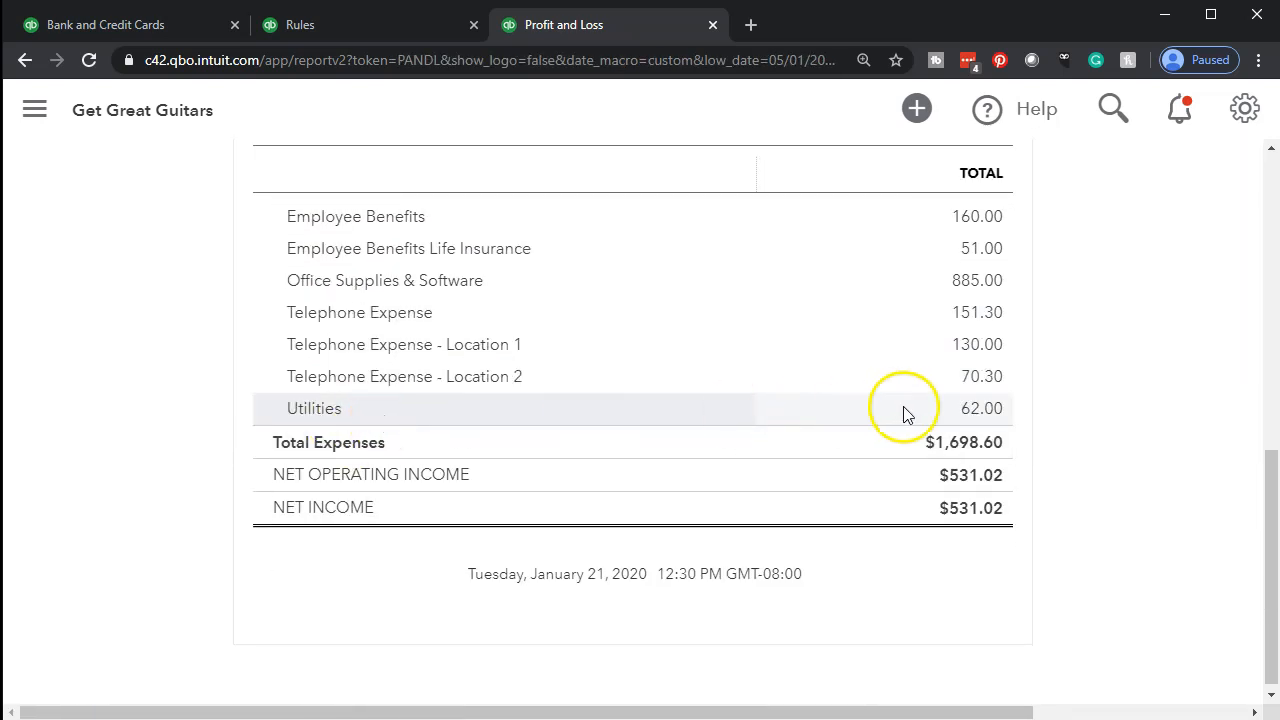
left_click(984, 385)
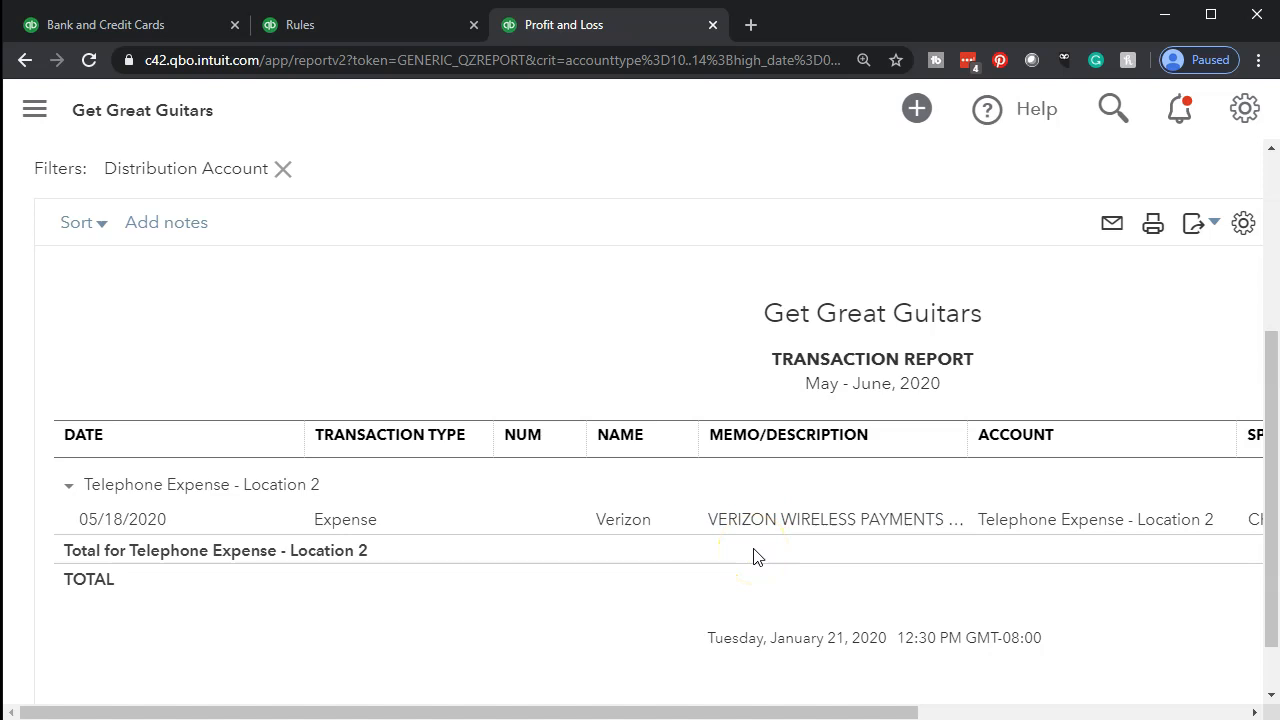
left_click(174, 29)
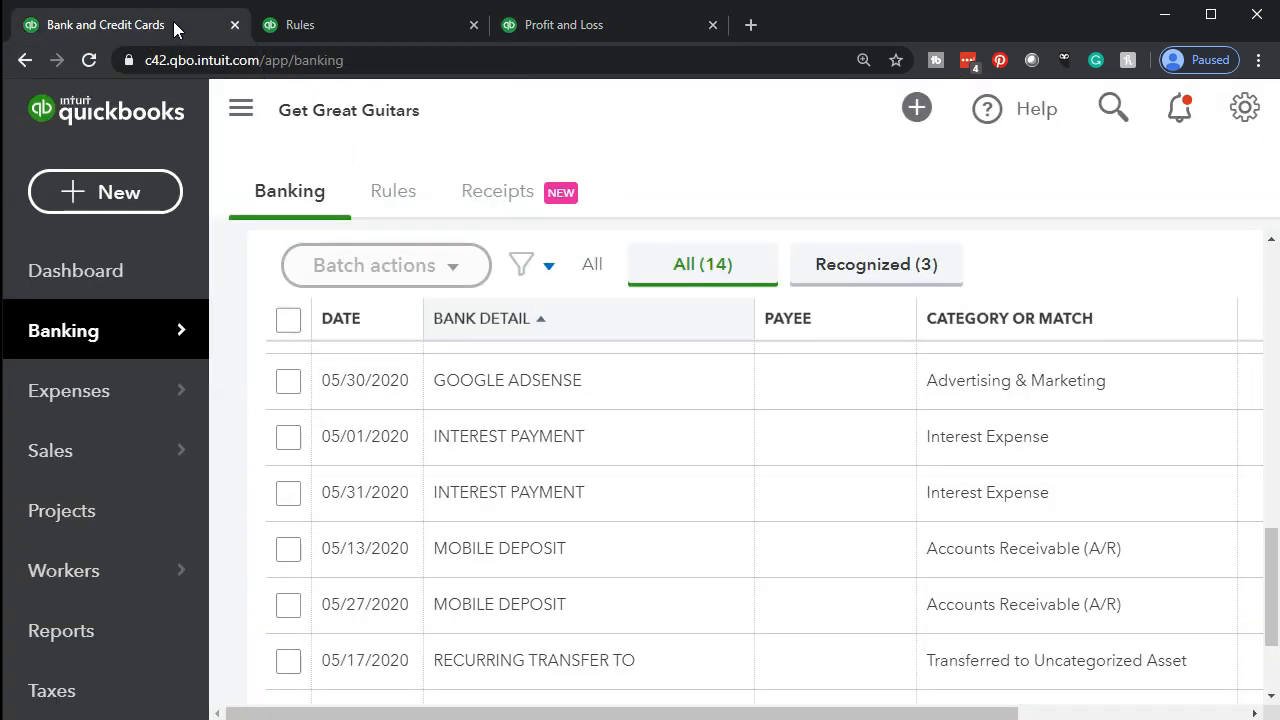